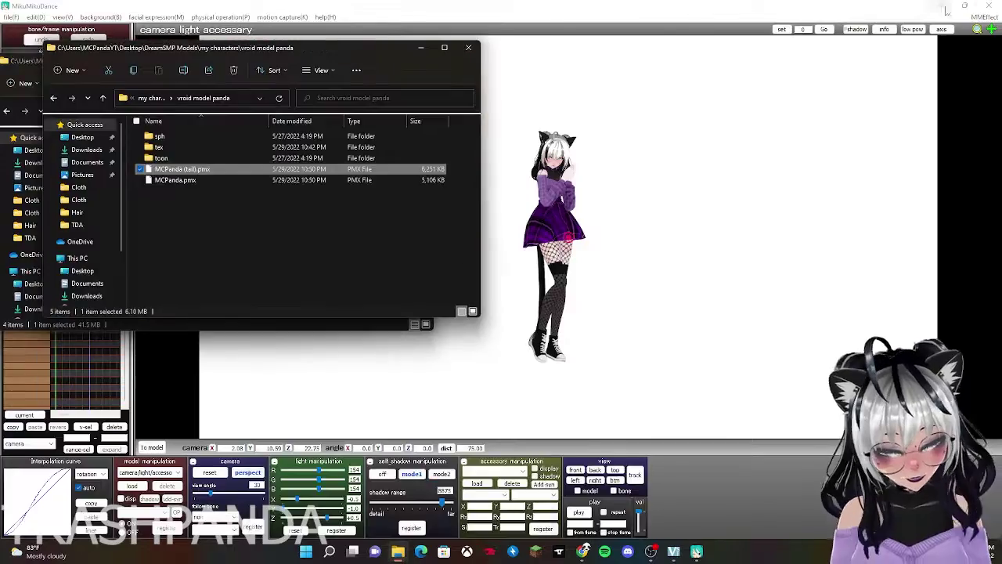
Extract the stage folder from the downloaded お皿のステージ archive into the Side To Side motion folder
click(941, 5)
double_click(137, 20)
drag(227, 77, 721, 25)
click(119, 326)
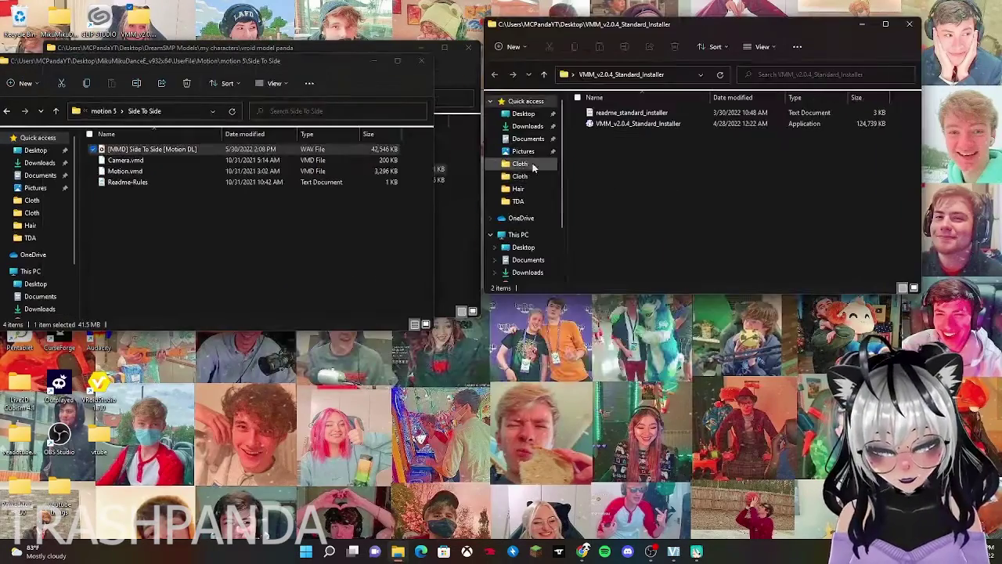
click(526, 127)
double_click(619, 128)
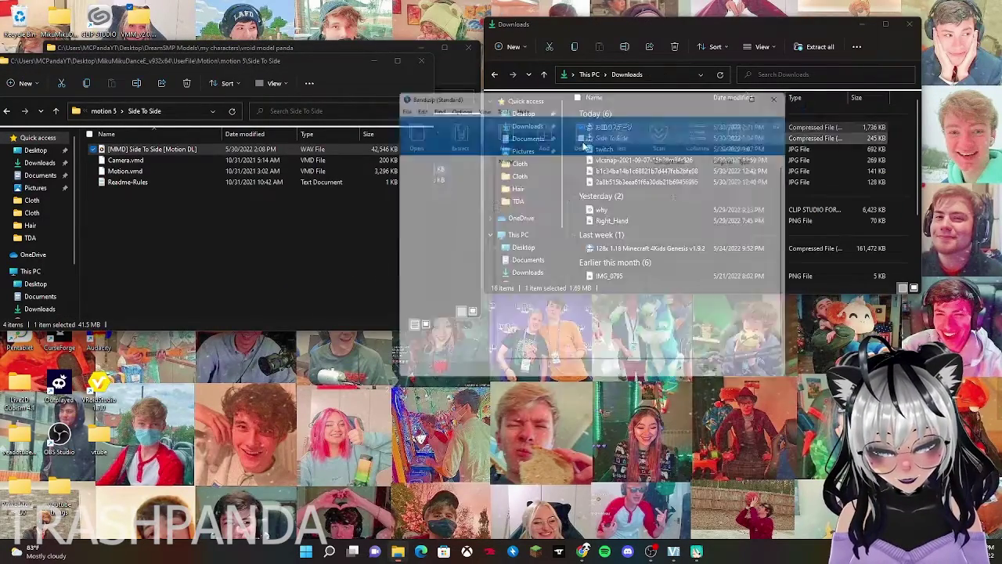
drag(442, 176, 250, 234)
Close the archive and the Downloads window, and switch to MikuMikuDance with the Side To Side folder in front
click(789, 92)
click(864, 26)
click(398, 551)
click(591, 465)
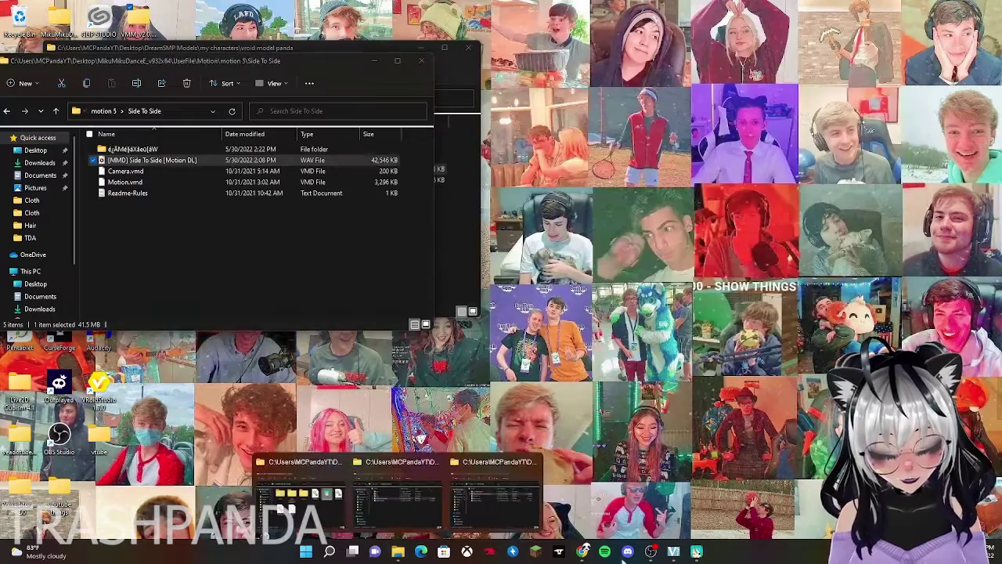
click(584, 551)
click(697, 551)
click(403, 554)
click(487, 501)
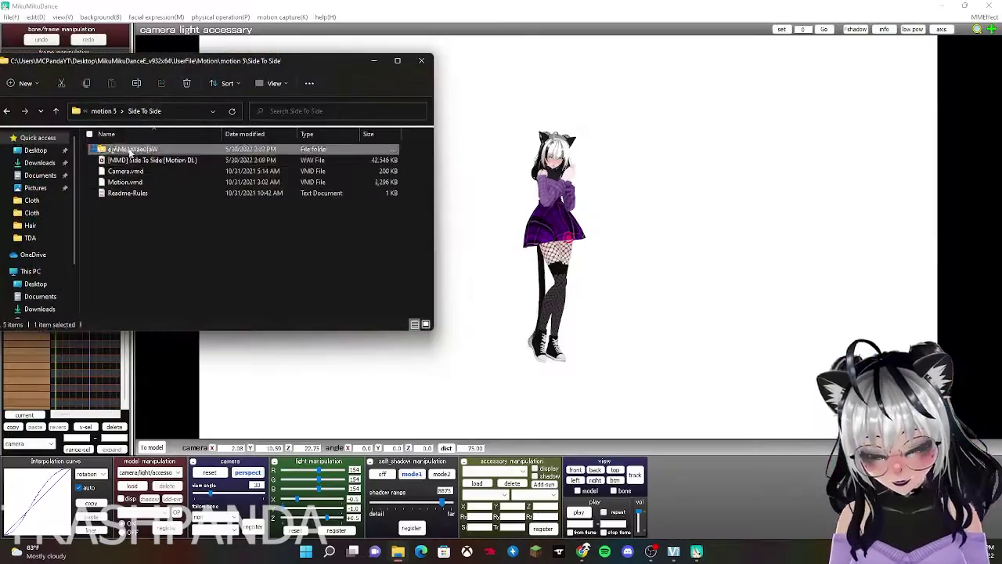
Load the plate stage model from its extracted folder into the MikuMikuDance scene
double_click(128, 149)
drag(127, 171, 482, 262)
click(485, 304)
click(154, 449)
click(154, 449)
Delete the plate stage model from the scene and go back to the Side To Side folder
scroll(533, 290, down, 10)
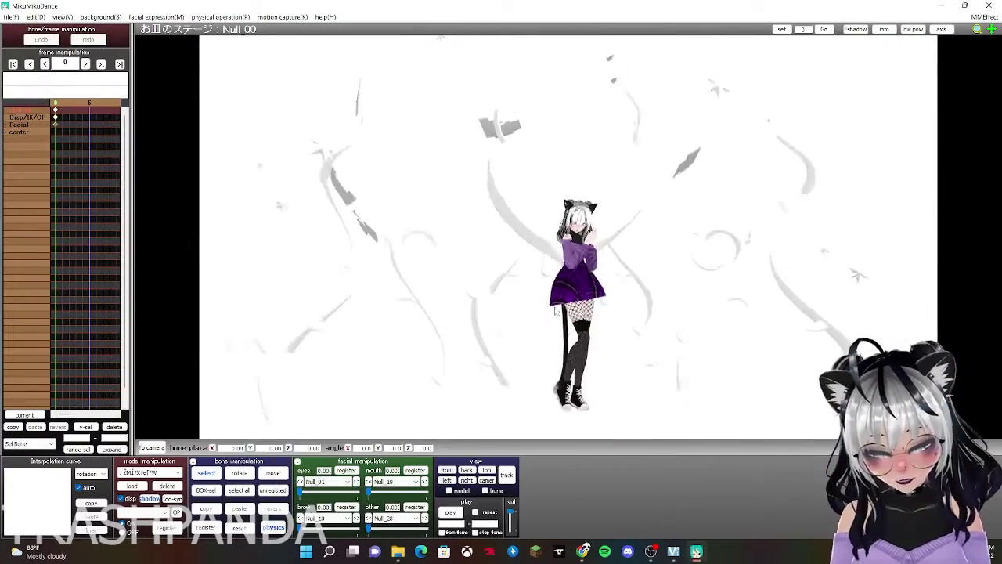
right_drag(532, 290, 543, 341)
click(176, 489)
click(504, 344)
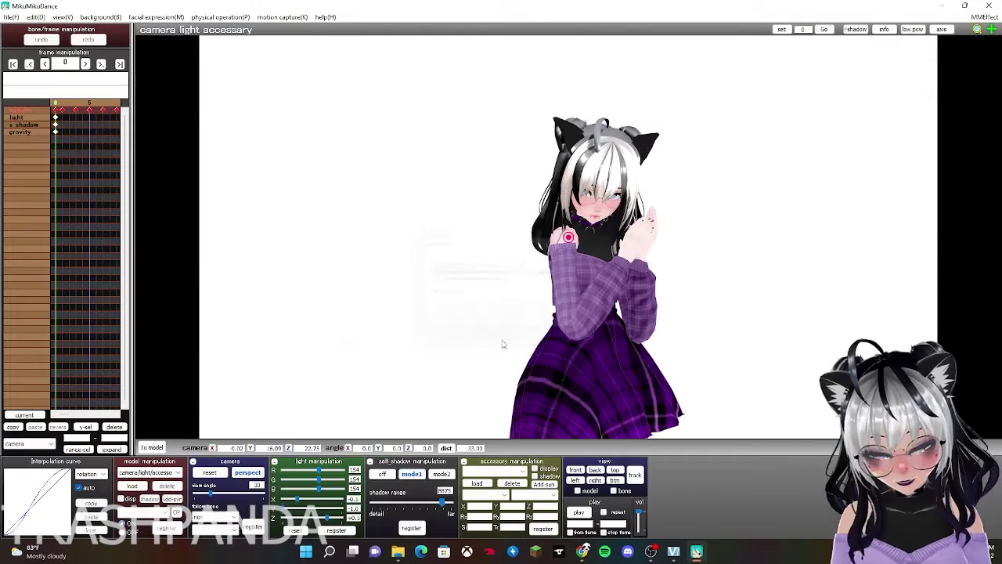
click(397, 551)
click(110, 112)
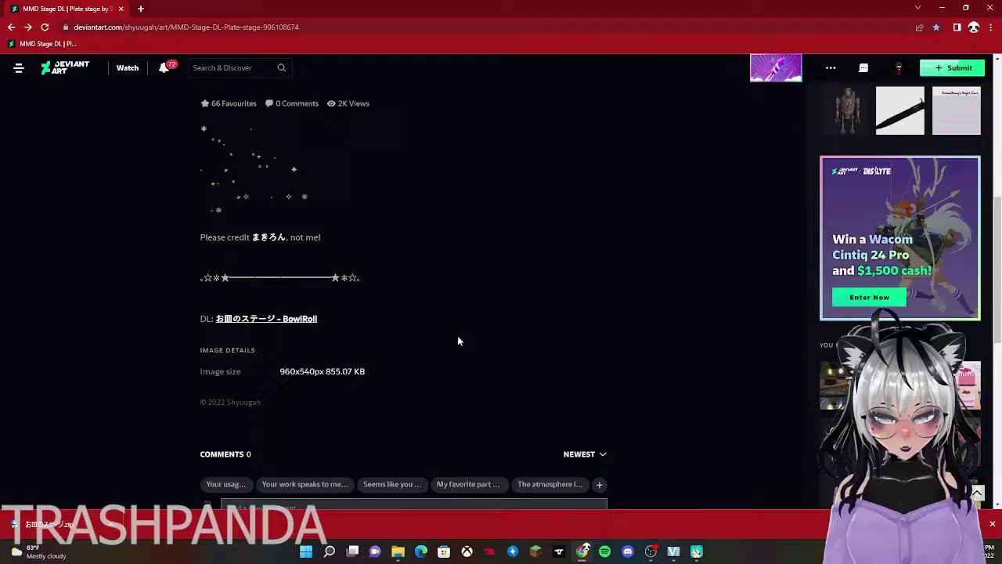
Check the Plate stage and Stage48 pages on DeviantArt in the browser, and return to the Stages gallery
scroll(459, 341, up, 6)
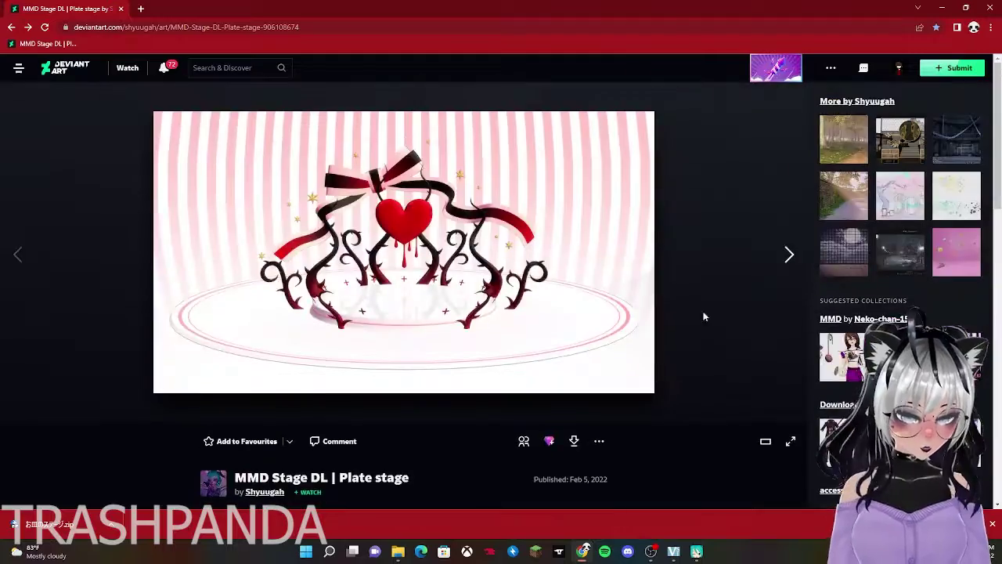
click(12, 28)
scroll(474, 226, down, 2)
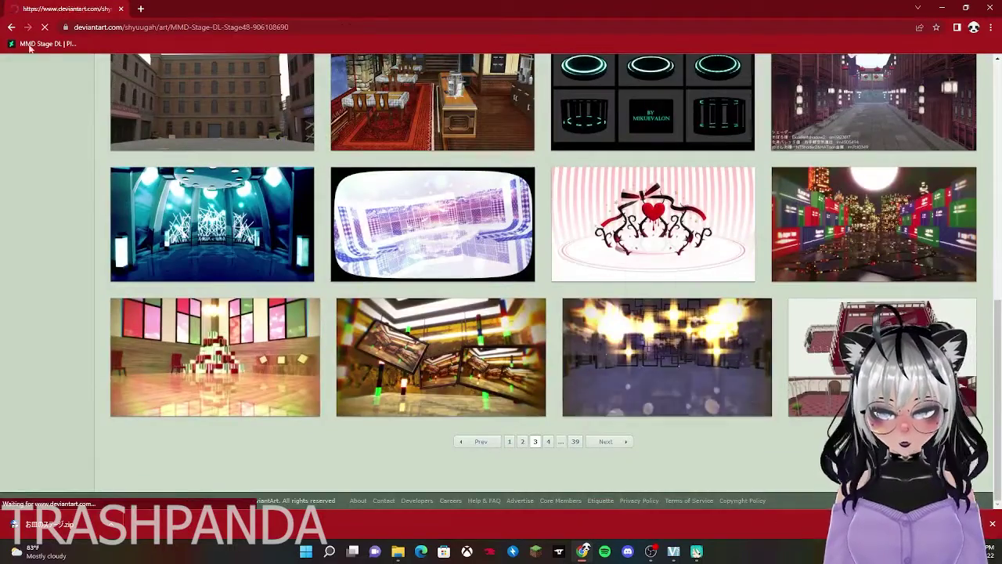
click(633, 355)
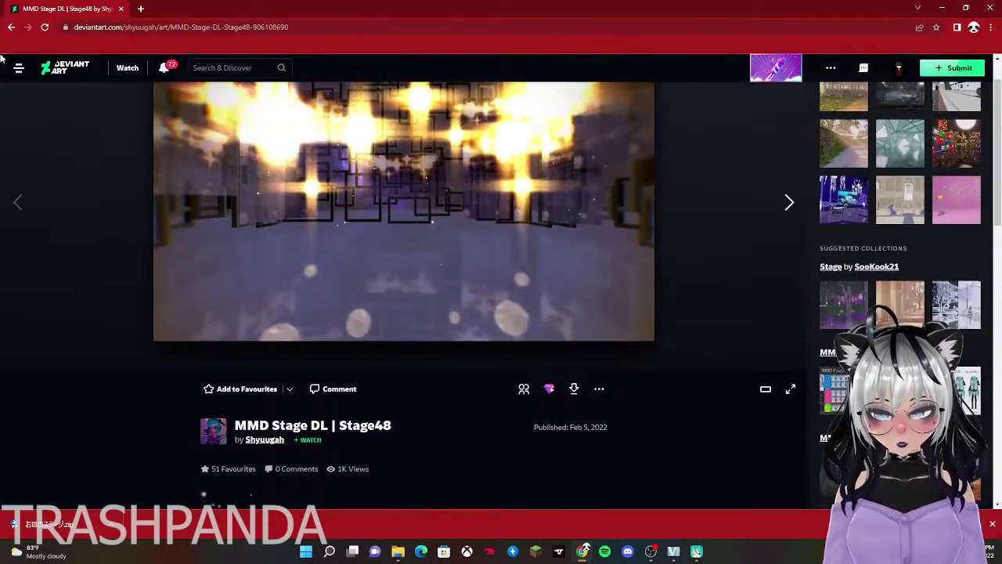
key(alt+Left)
Browse pages 4 and 5 of the Everything-Of-MMD Stages gallery for a different stage
click(549, 442)
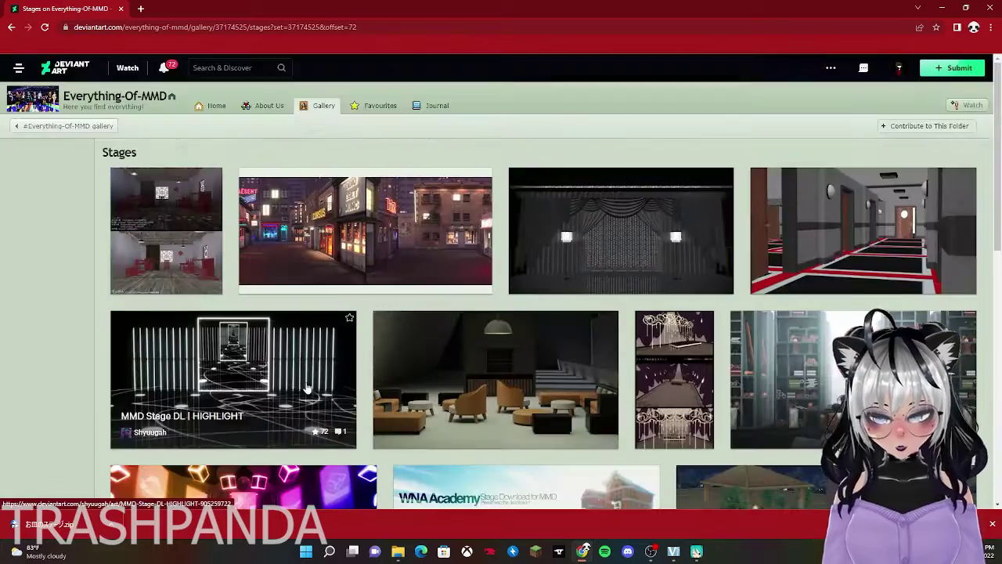
scroll(219, 356, down, 10)
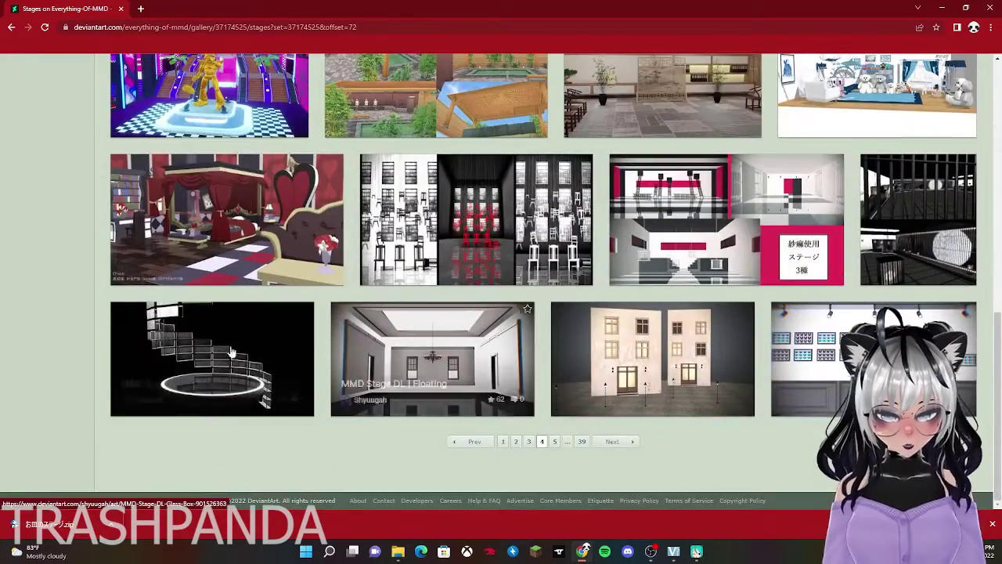
click(554, 441)
scroll(575, 305, down, 2)
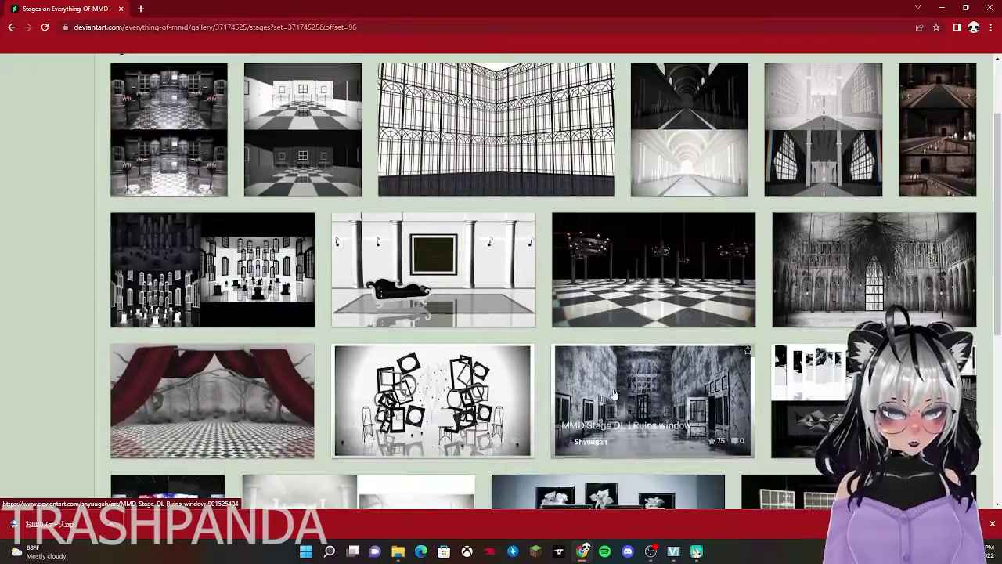
scroll(237, 232, down, 2)
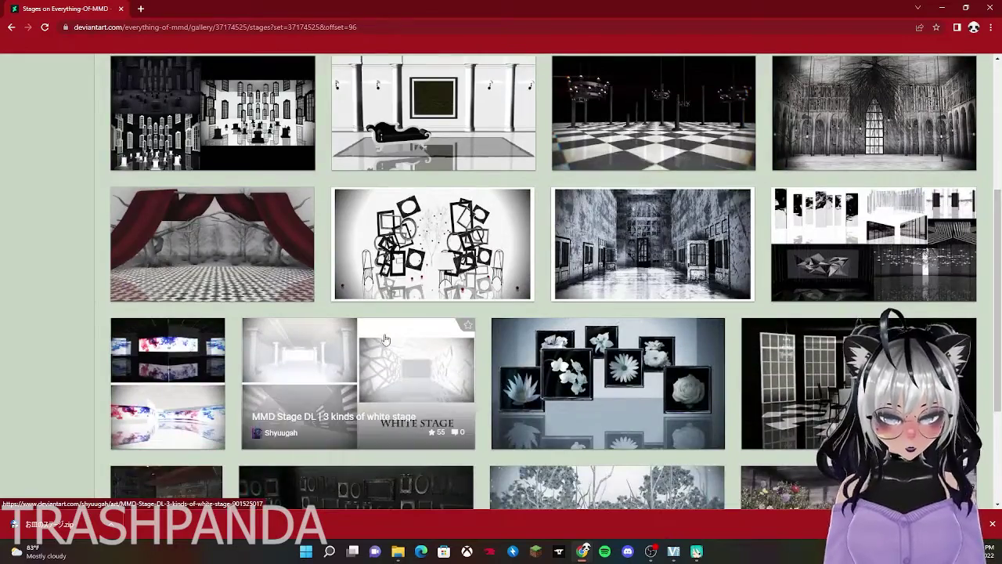
scroll(236, 232, down, 2)
Open the Blue stained glass stage from the next gallery page and download its archive from BowlRoll
click(559, 465)
right_click(391, 216)
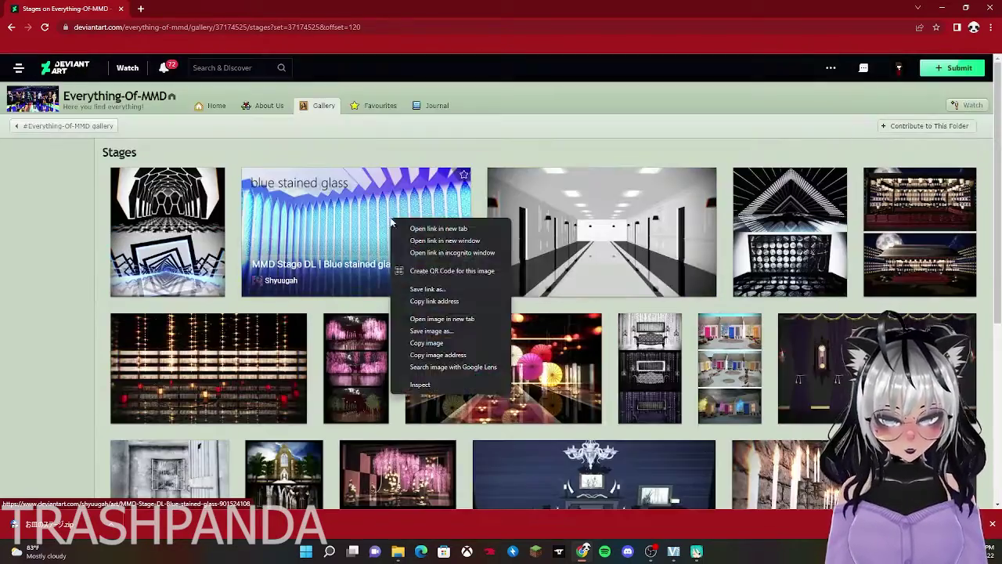
click(385, 220)
scroll(415, 383, down, 6)
click(296, 372)
scroll(295, 373, down, 2)
scroll(295, 372, down, 5)
click(376, 328)
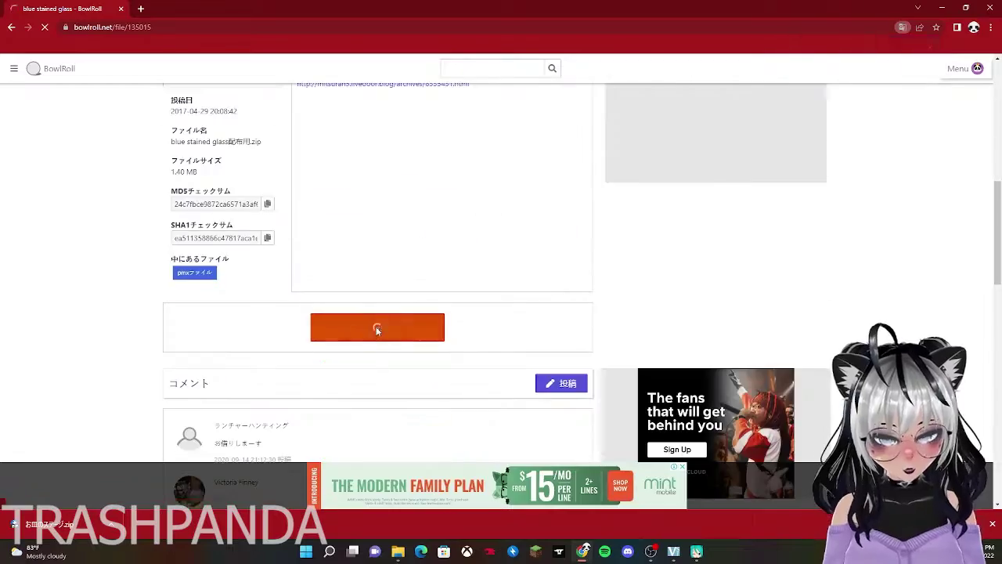
scroll(376, 335, up, 2)
click(11, 27)
click(952, 11)
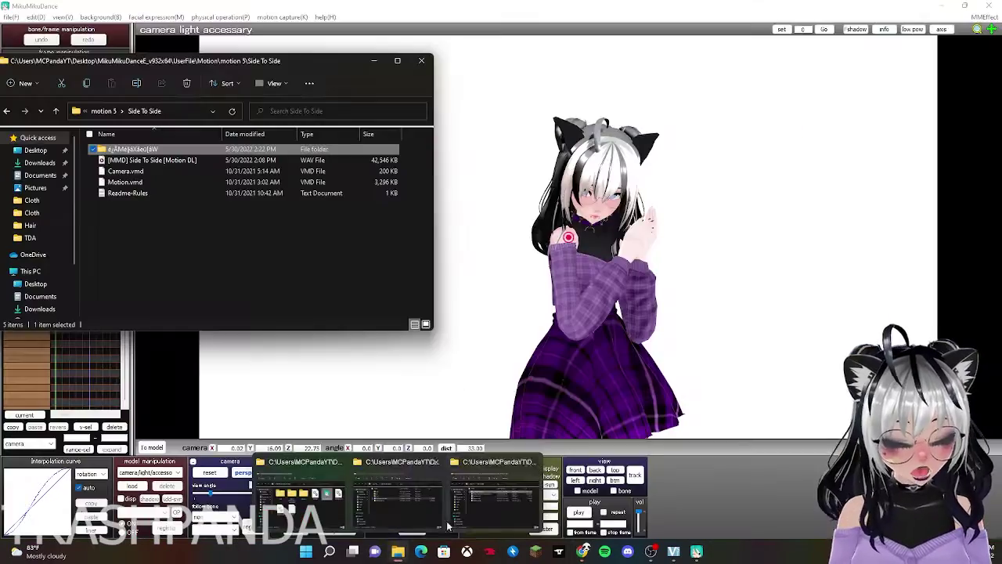
Extract the stage folder from the downloaded blue stained glass archive into the Side To Side folder
click(944, 6)
double_click(138, 17)
click(527, 126)
double_click(617, 127)
click(440, 163)
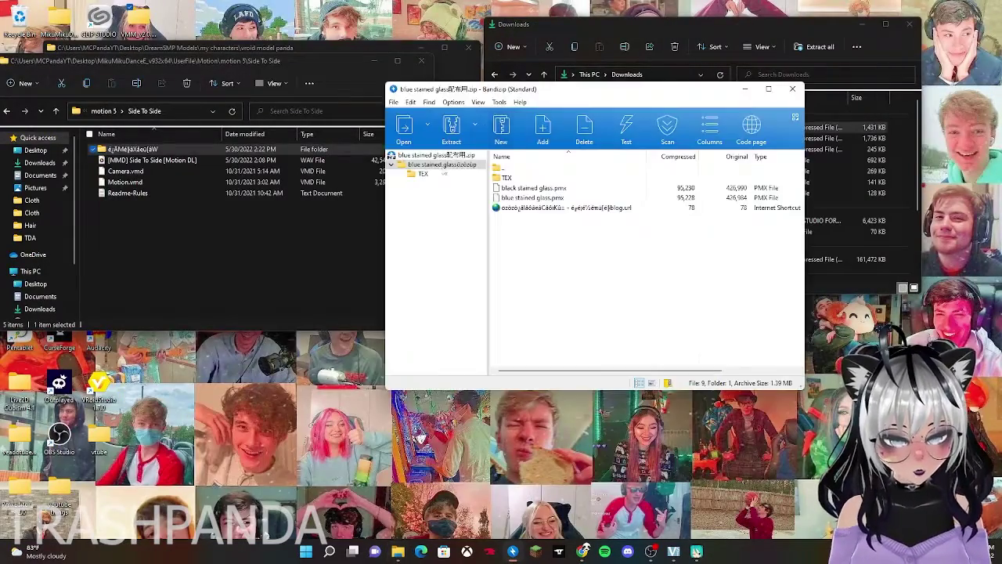
drag(440, 164, 302, 258)
Close the archive and Downloads windows, and load the stained glass stage model into the MikuMikuDance scene
click(794, 91)
click(909, 24)
click(694, 551)
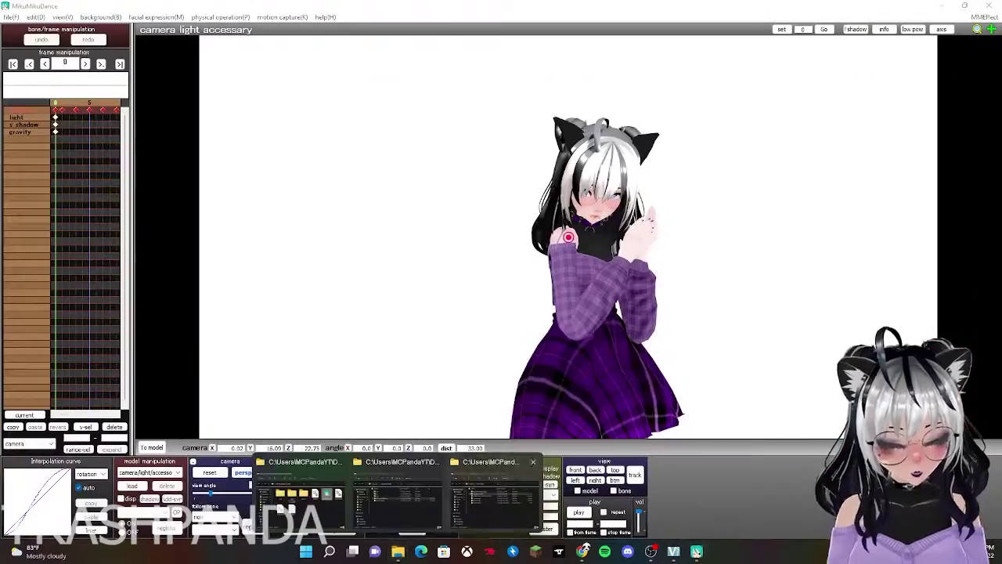
drag(145, 172, 487, 303)
click(486, 304)
scroll(521, 303, down, 5)
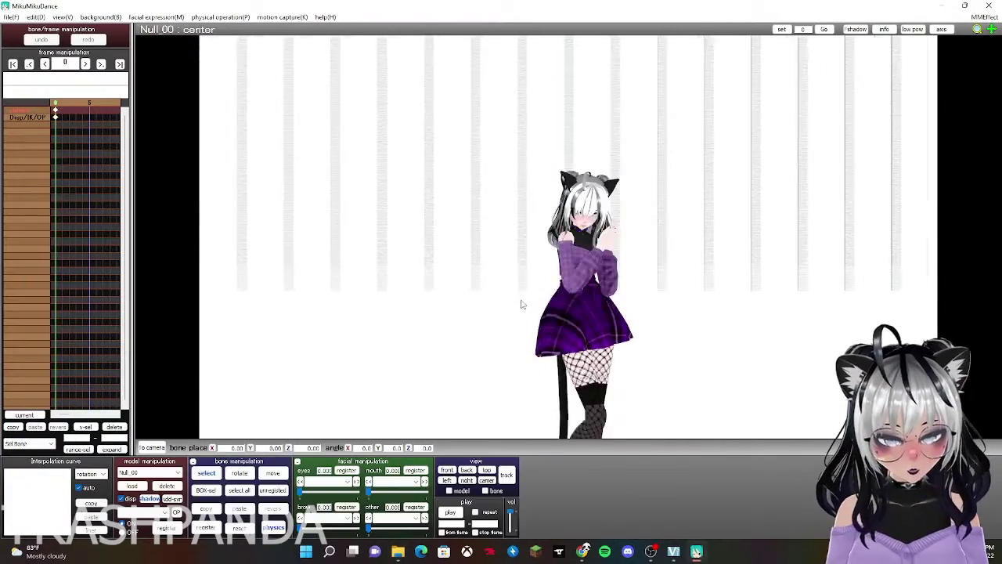
click(152, 447)
right_drag(530, 328, 427, 327)
Load the Time of day skybox model from the ray-mmd-1.5.0 Skybox folder into the scene
mouse_move(397, 551)
click(409, 509)
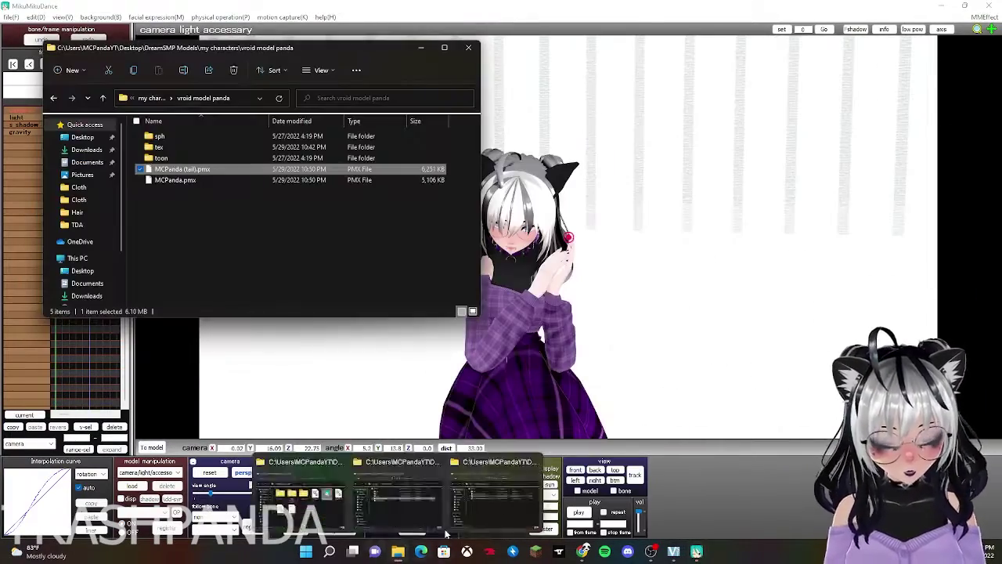
click(489, 507)
double_click(121, 170)
double_click(127, 226)
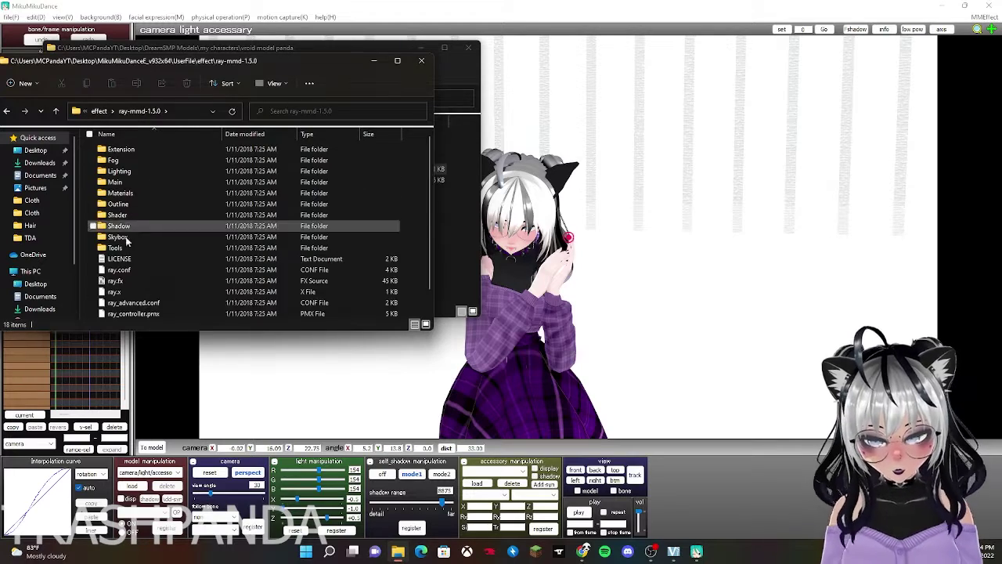
double_click(119, 240)
double_click(126, 188)
drag(131, 225, 622, 283)
click(491, 312)
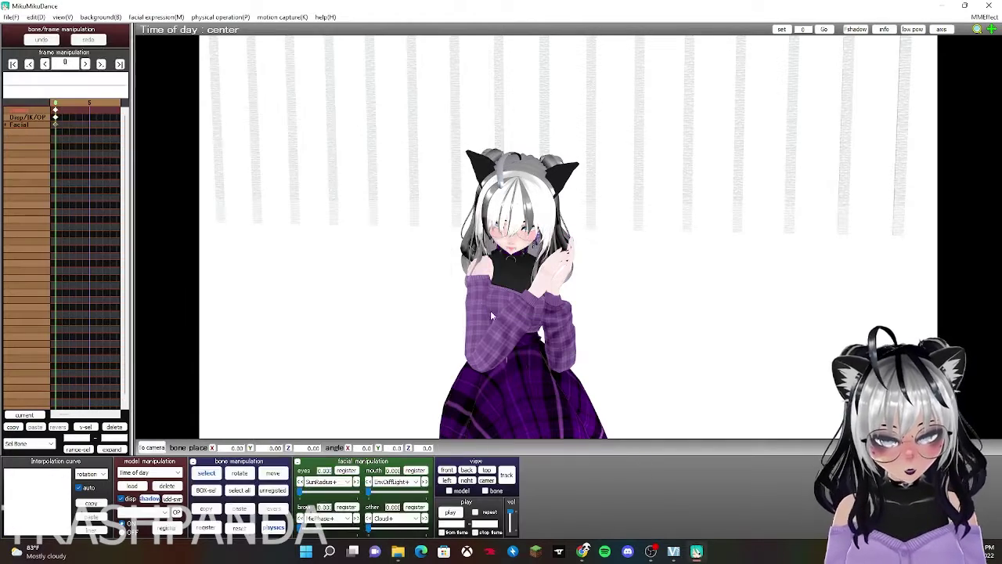
Load ray.x from the ray-mmd-1.5.0 folder into the scene as an accessory
mouse_move(399, 558)
click(489, 508)
click(98, 111)
click(98, 111)
drag(137, 292, 141, 295)
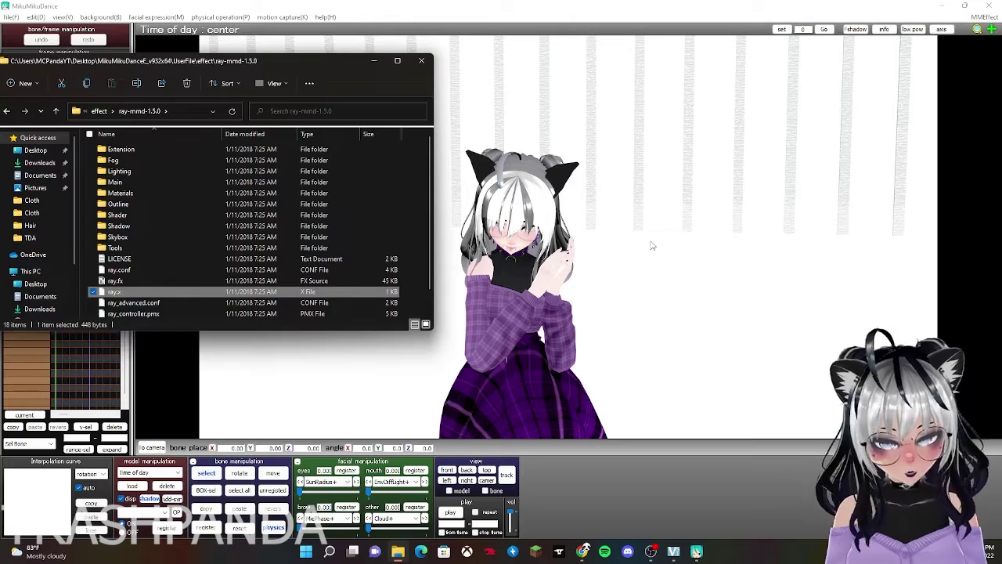
Assign Time of lighting.fx from ray-mmd's Time of day folder to the skybox model in the EnvLightMap effect mapping
click(985, 17)
click(924, 35)
click(108, 61)
click(64, 134)
click(39, 212)
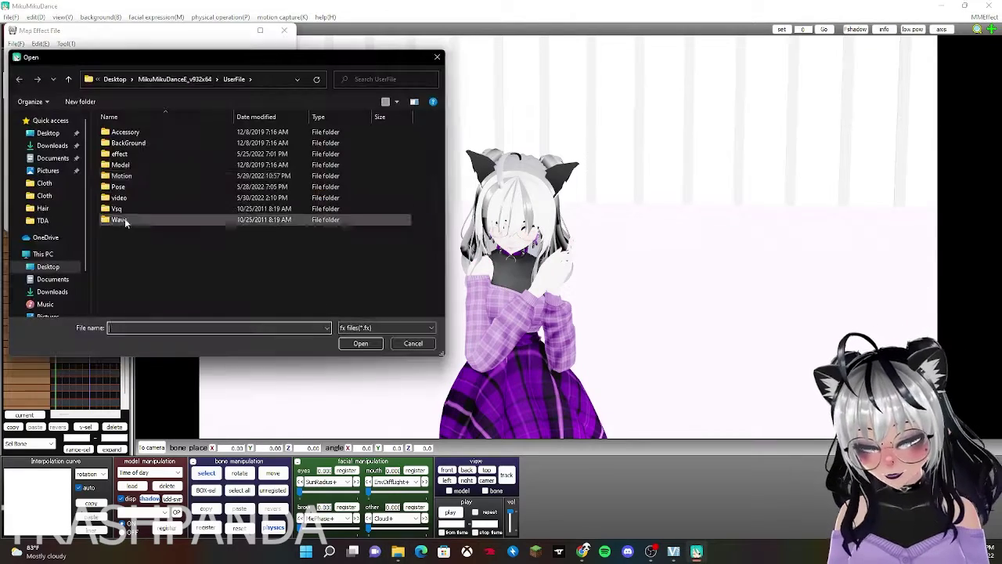
double_click(119, 154)
double_click(127, 142)
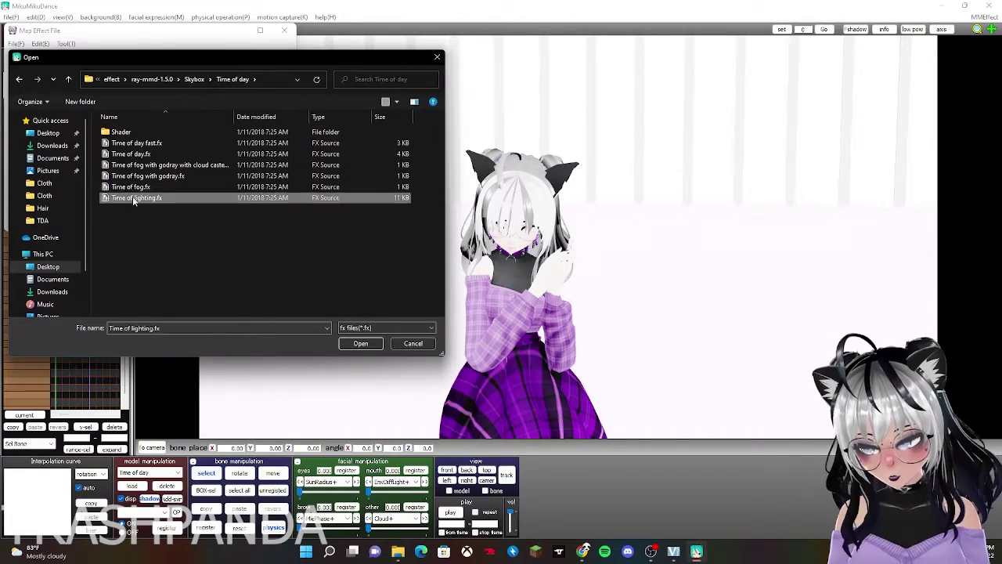
double_click(133, 201)
click(273, 223)
click(190, 221)
Assign the shader effect from the ray-mmd-1.5.0 Main folder to the character model and the stage model
click(985, 16)
click(924, 34)
click(59, 116)
click(39, 212)
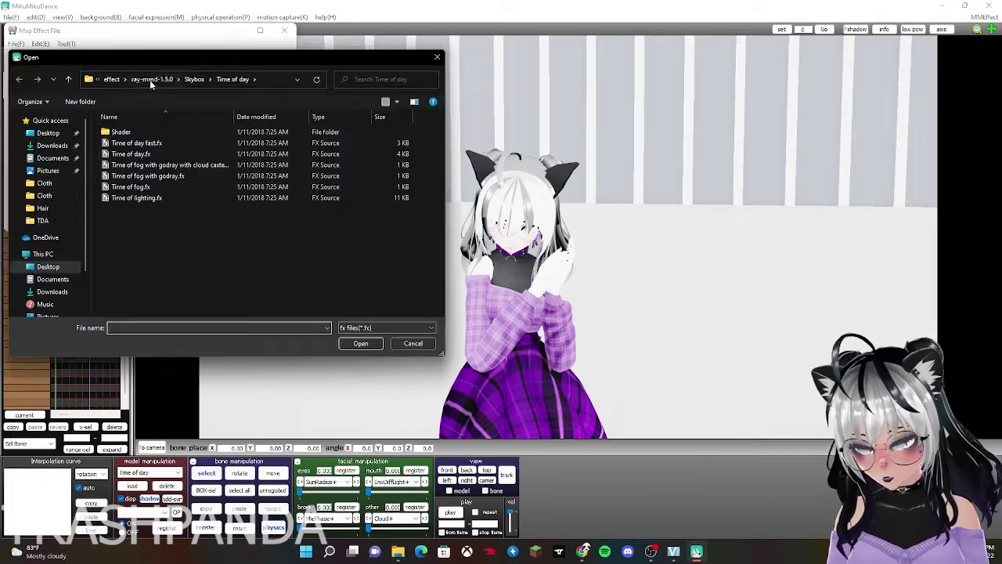
click(151, 81)
double_click(117, 164)
double_click(126, 177)
click(61, 126)
click(40, 212)
double_click(133, 176)
click(191, 222)
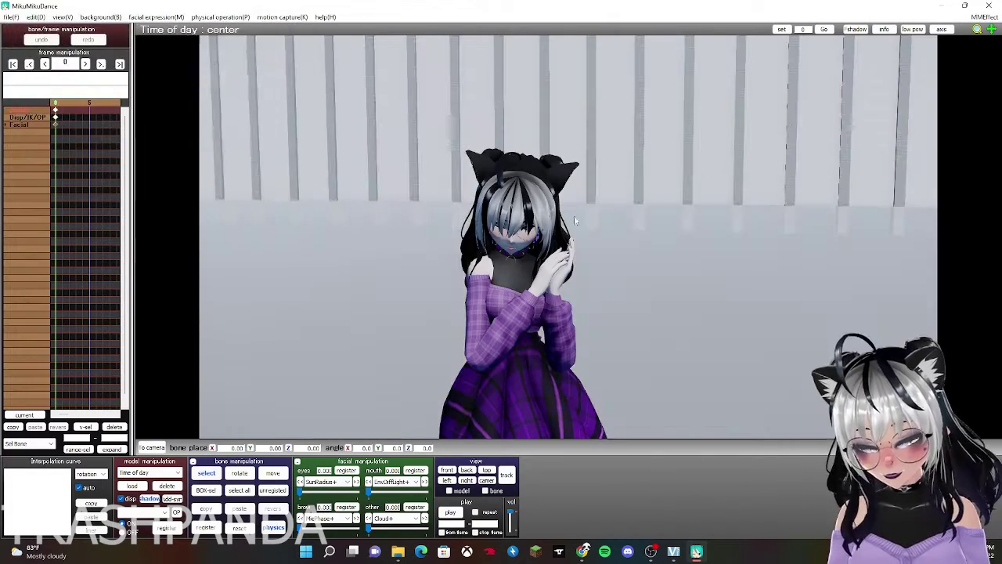
Adjust the direction of the scene light in the camera/light/accessory mode
right_drag(573, 220, 570, 164)
click(152, 447)
click(152, 447)
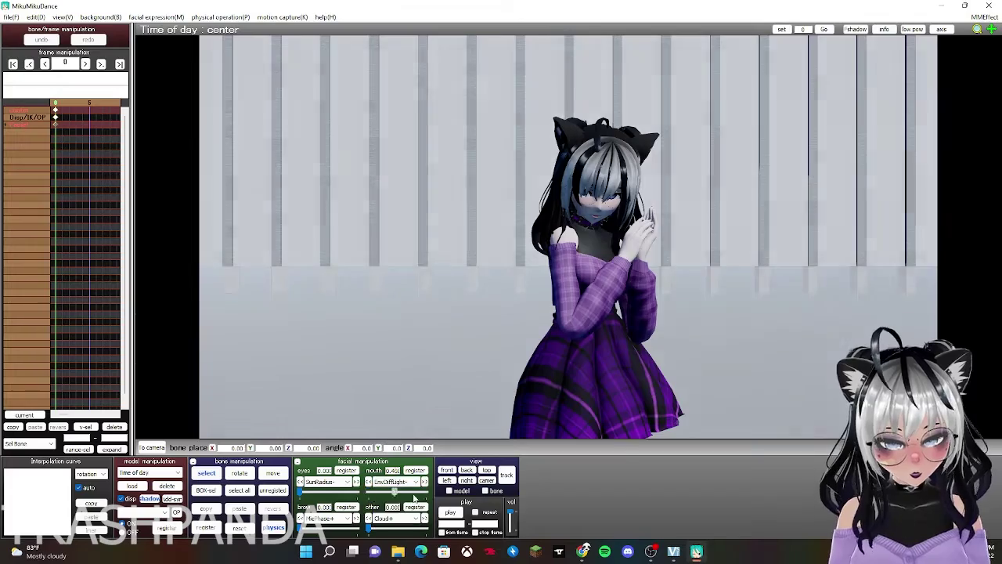
click(166, 447)
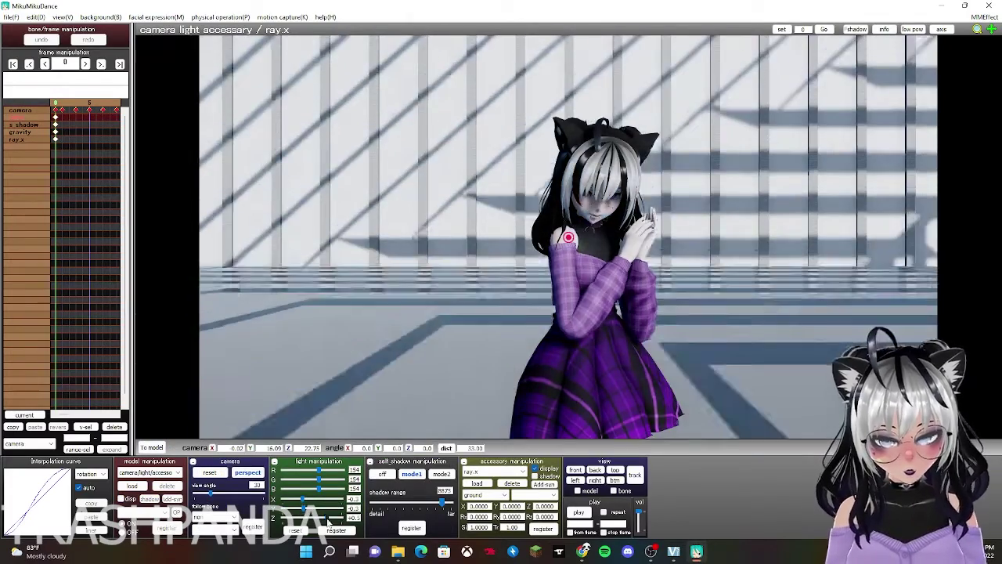
drag(328, 519, 303, 503)
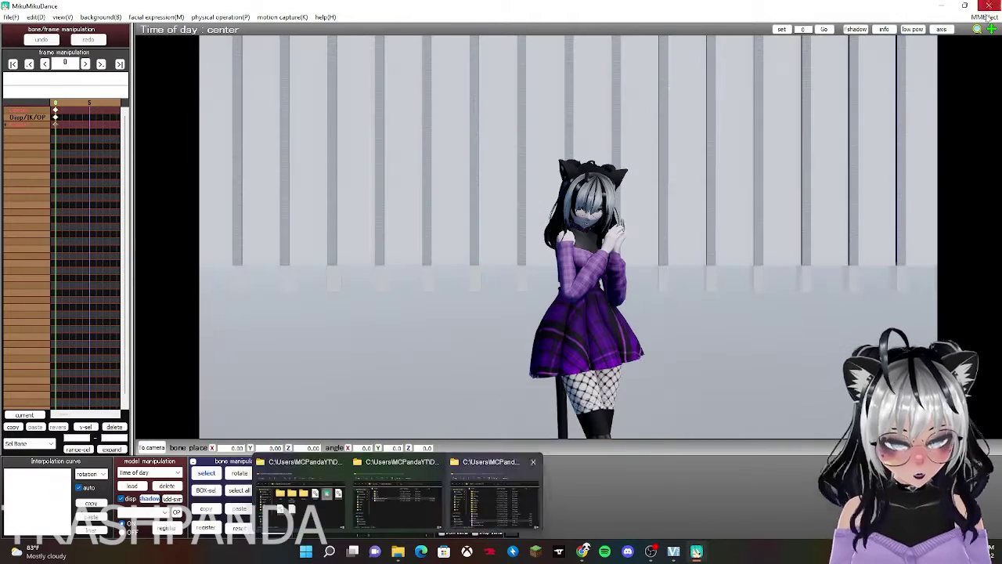
Check which part of the character subset2 covers in the MaterialMap effect mapping, and leave it enabled
click(492, 488)
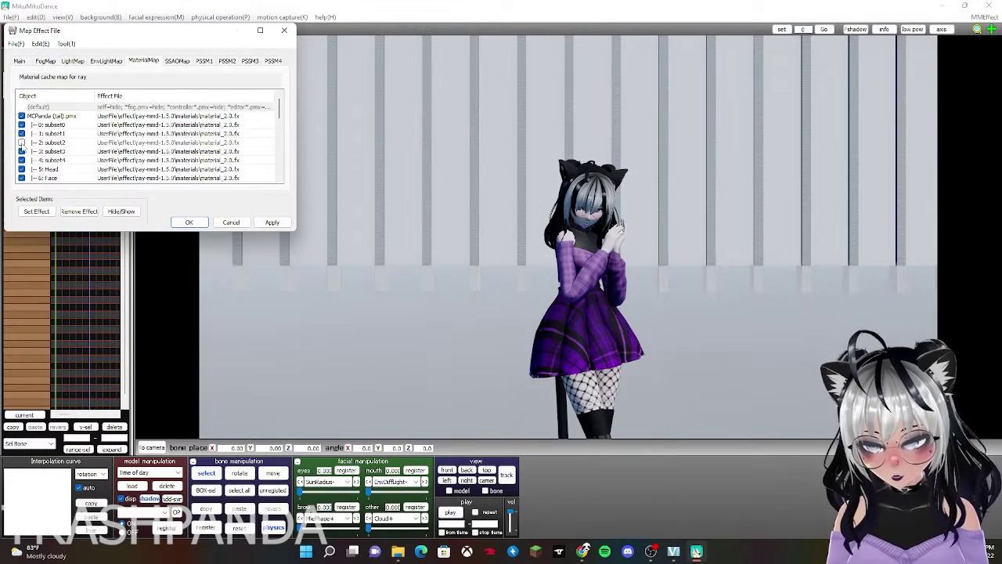
click(22, 143)
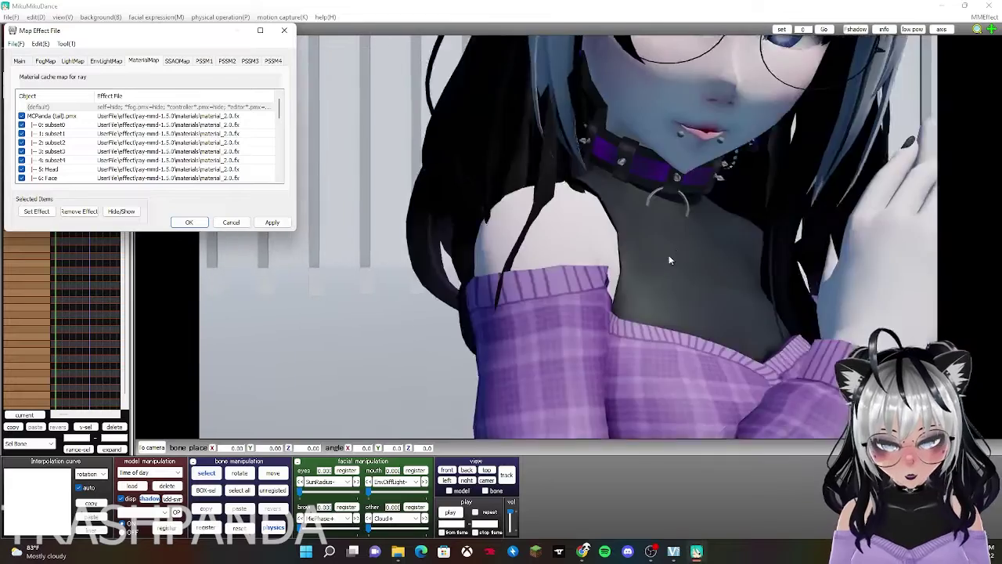
scroll(669, 258, down, 3)
middle_drag(668, 258, 627, 191)
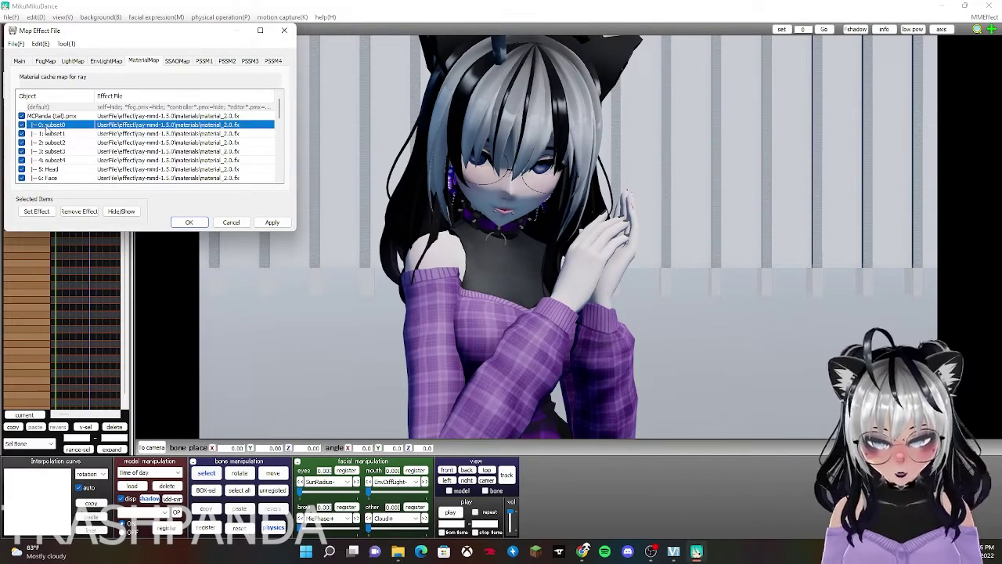
Assign the TDA skin material effect from ray-mmd's Materials\Skin\TDA folder to the character's subset0 and subset1 in MaterialMap
click(45, 212)
double_click(123, 220)
double_click(123, 132)
double_click(141, 144)
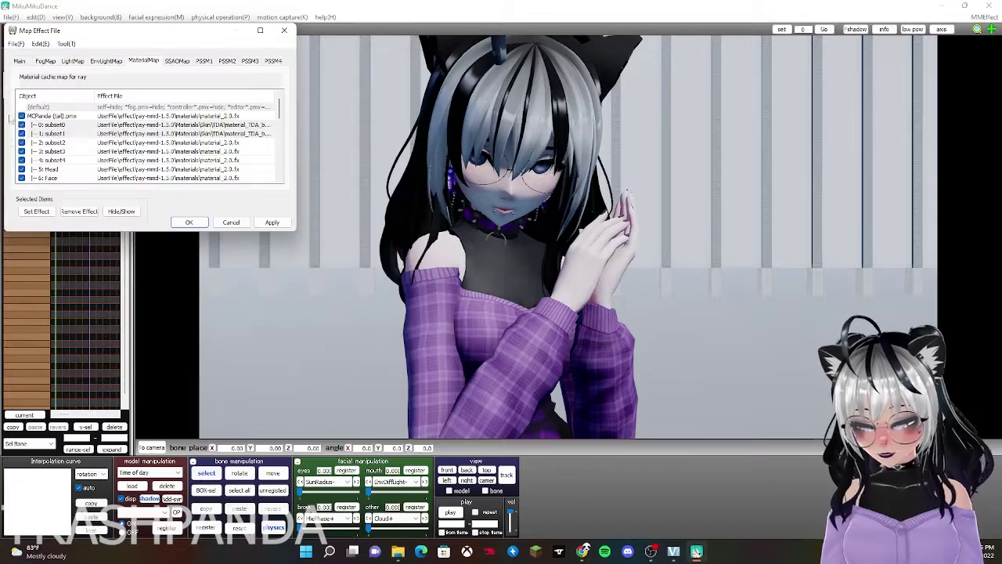
In MaterialMap, assign the black Cloth material effect to the character's subset2 and the TDA body skin effect to subset3
click(55, 151)
click(41, 211)
double_click(150, 157)
double_click(141, 134)
click(37, 211)
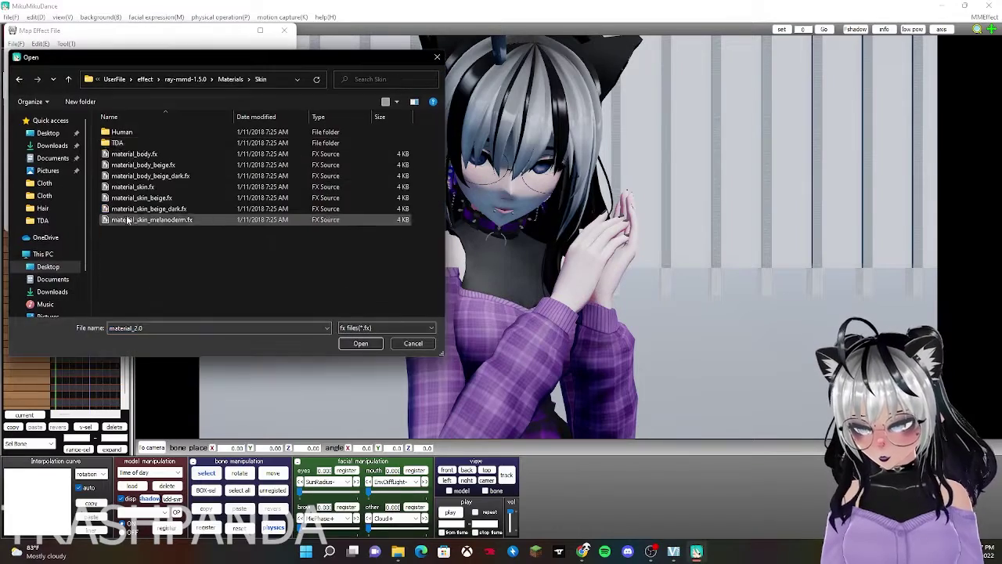
double_click(163, 144)
Assign a cloth material effect from ray-mmd's Materials\Editor\Cloth folder to the character's subset4
click(50, 159)
click(39, 212)
double_click(123, 165)
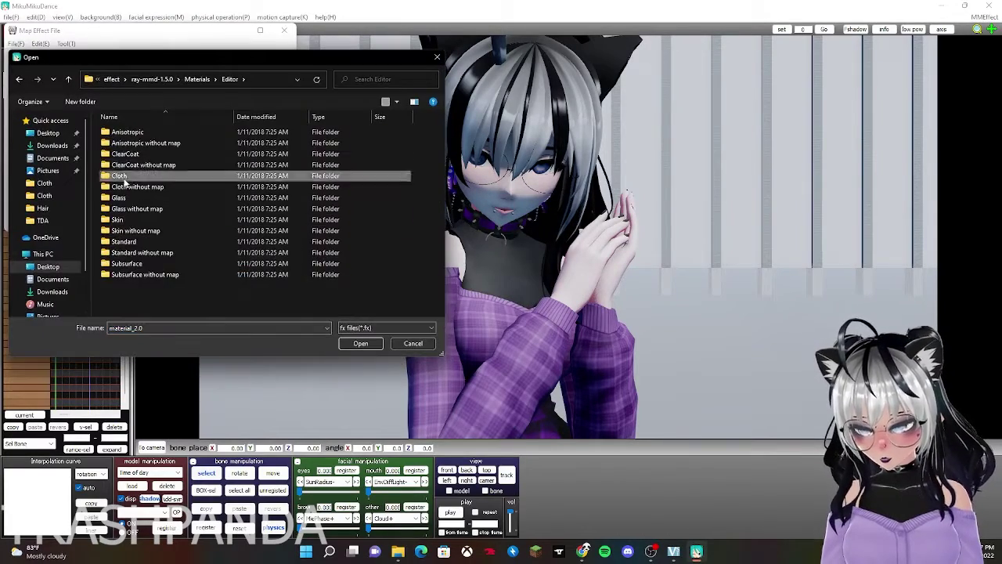
double_click(123, 177)
double_click(129, 213)
Assign the TDA face skin effect from the Materials\Skin\TDA folder to the character's Head material
click(47, 169)
click(36, 211)
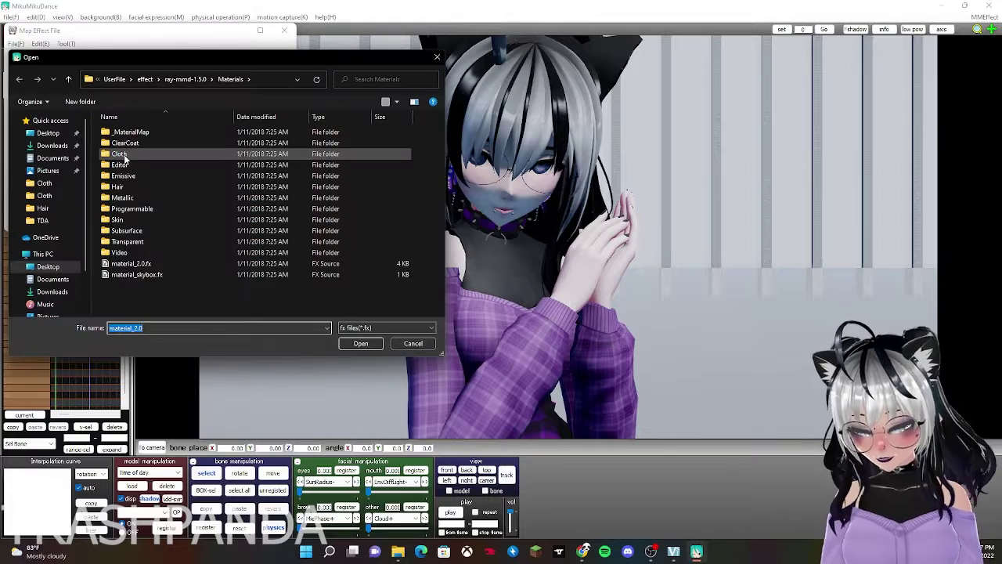
double_click(119, 153)
double_click(137, 139)
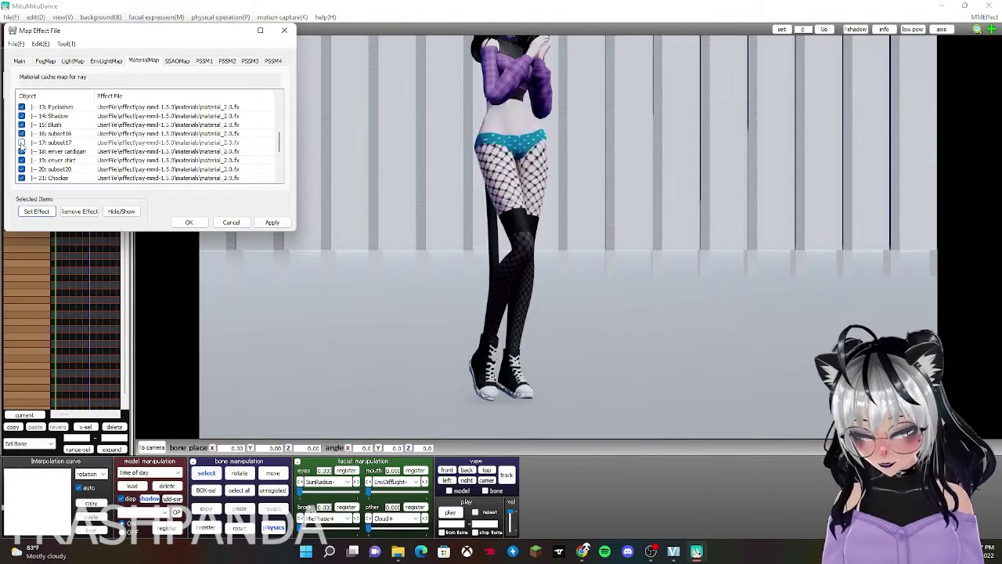
Assign a cloth material effect from the Materials\Editor\Cloth folder to subset17, the character's skirt
click(55, 142)
click(37, 211)
click(196, 80)
double_click(126, 165)
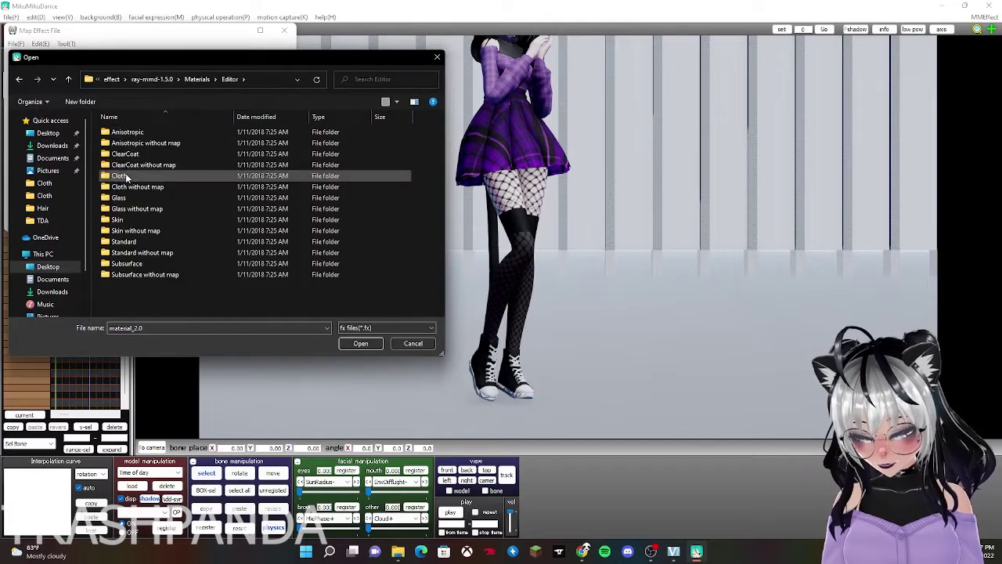
double_click(127, 176)
double_click(147, 230)
Assign an Editor\Cloth effect to the cardigan (material 18) and the black Cloth effect to the shirt (material 19)
click(37, 211)
double_click(125, 165)
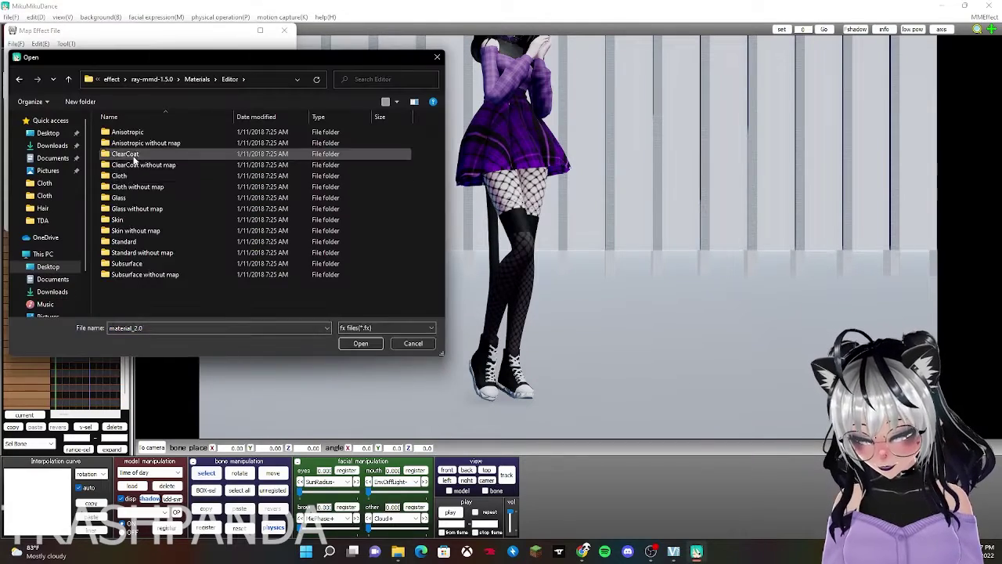
double_click(128, 176)
double_click(130, 221)
click(36, 211)
double_click(106, 133)
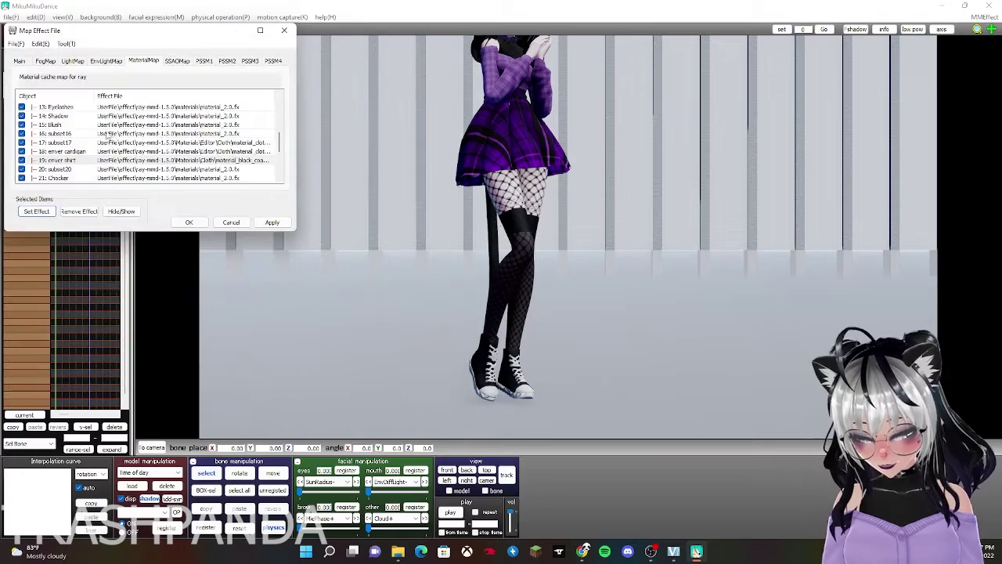
Assign a cloth material effect from the Materials\Editor\Cloth folder to the character's subset20
click(53, 142)
click(37, 211)
double_click(131, 165)
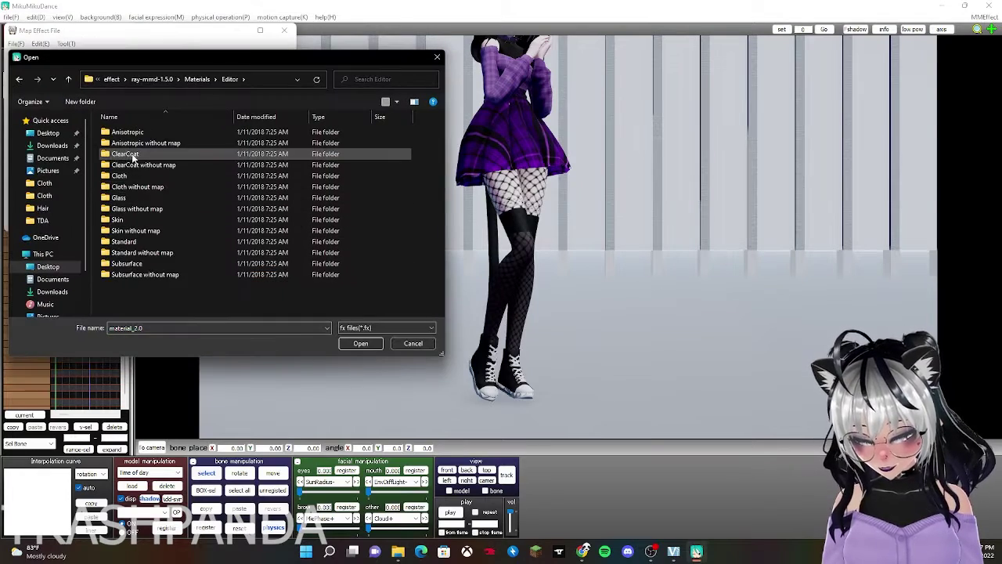
double_click(132, 176)
double_click(149, 230)
Assign an anisotropic hair effect from the Materials\Hair folder to the three hair materials 22 to 24
scroll(73, 138, down, 1)
click(72, 134)
shift+click(72, 152)
click(37, 212)
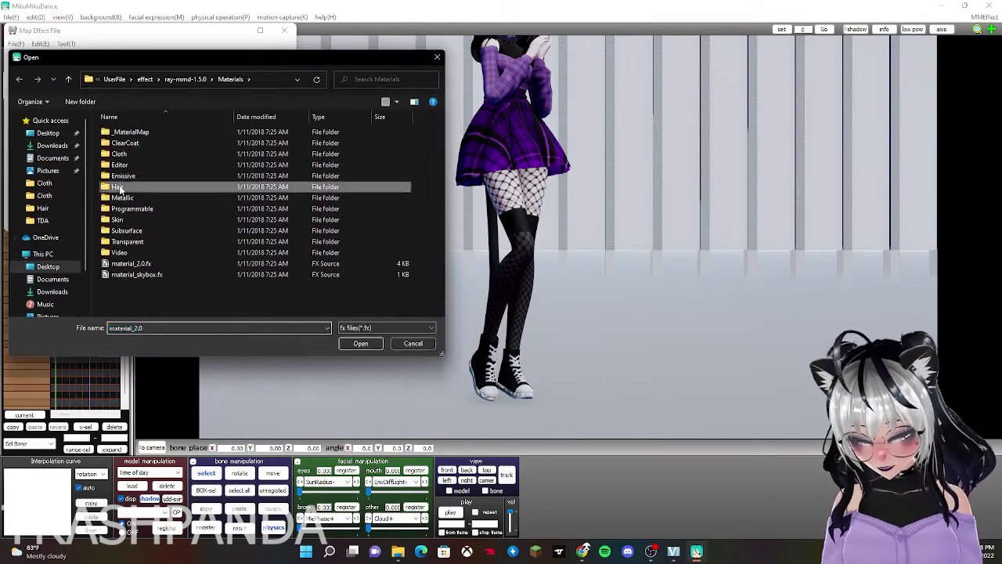
double_click(121, 188)
double_click(137, 143)
Identify the parts covered by the remaining subsets and assign a Metallic\Flat ingot smooth effect to subset26
scroll(501, 219, down, 3)
middle_drag(501, 188, 501, 258)
scroll(501, 235, up, 1)
click(21, 161)
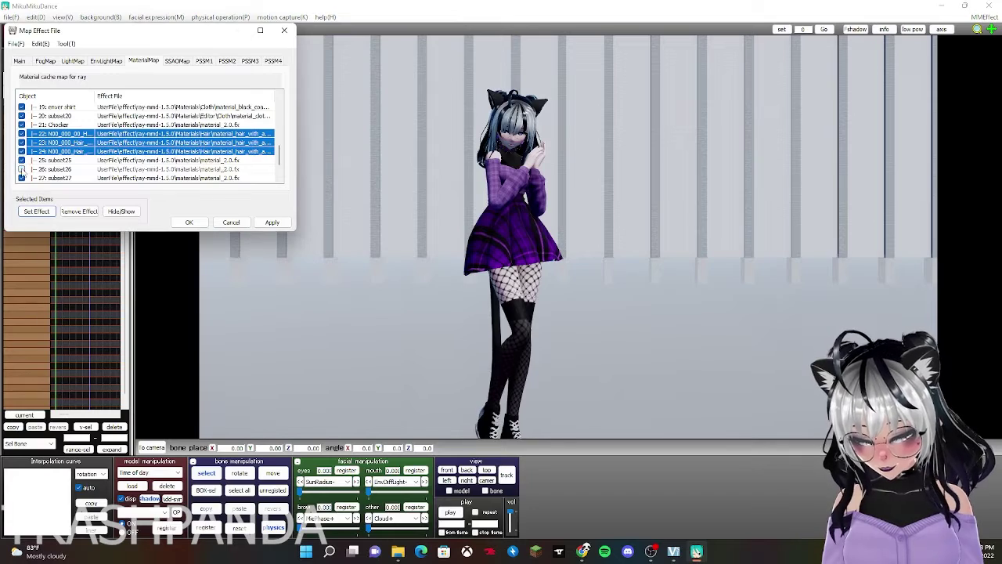
click(44, 214)
double_click(129, 199)
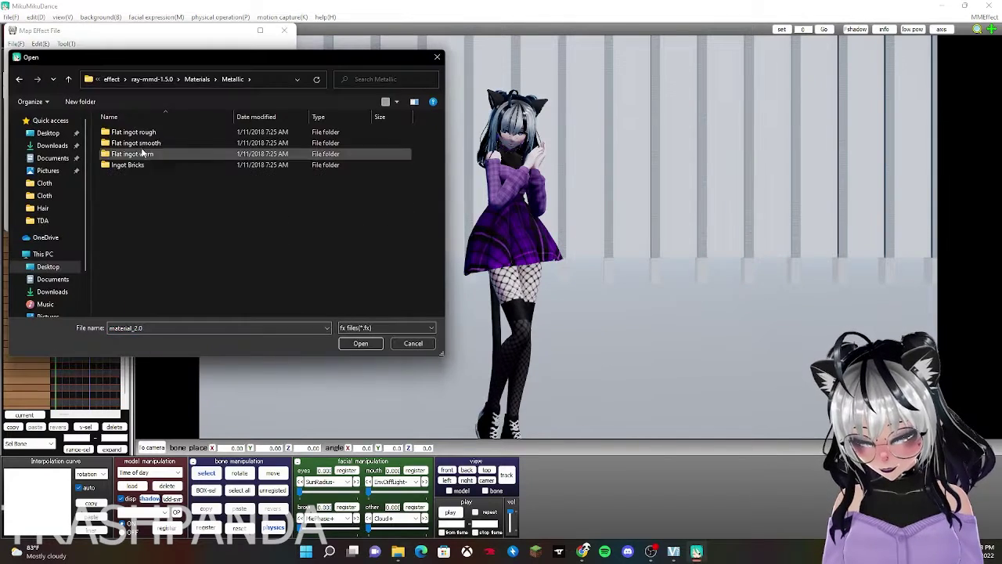
double_click(142, 144)
double_click(129, 164)
Assign the anisotropic hair effect from the Materials\Hair folder to subset27 and subset28, and confirm the effect mapping
click(36, 212)
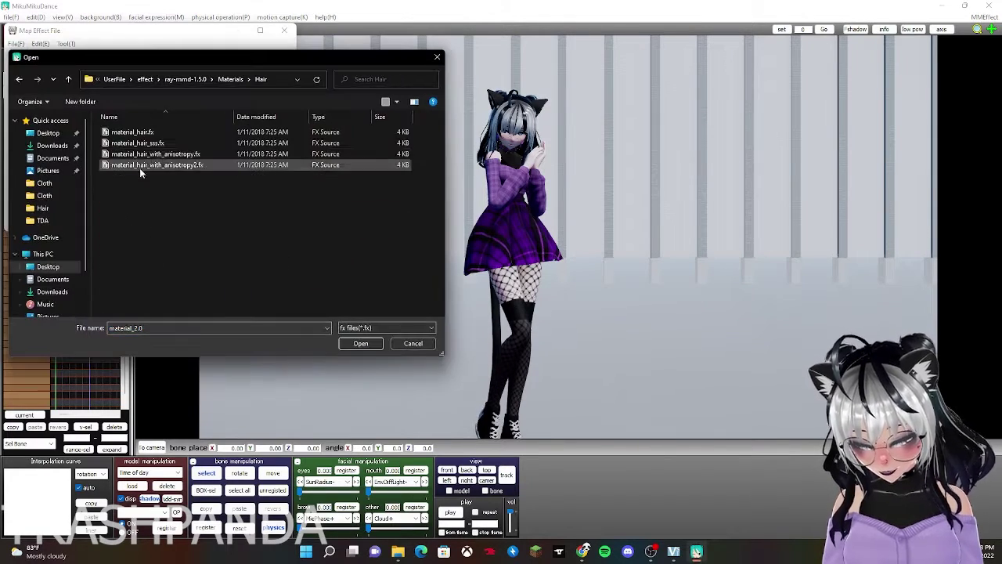
double_click(137, 163)
click(47, 159)
click(37, 211)
double_click(130, 200)
double_click(141, 144)
double_click(129, 163)
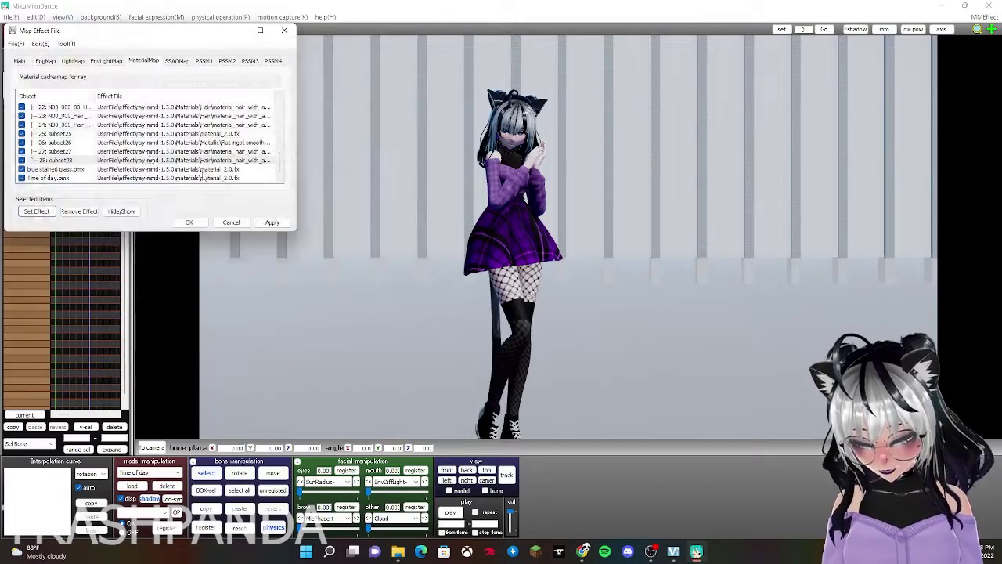
click(190, 222)
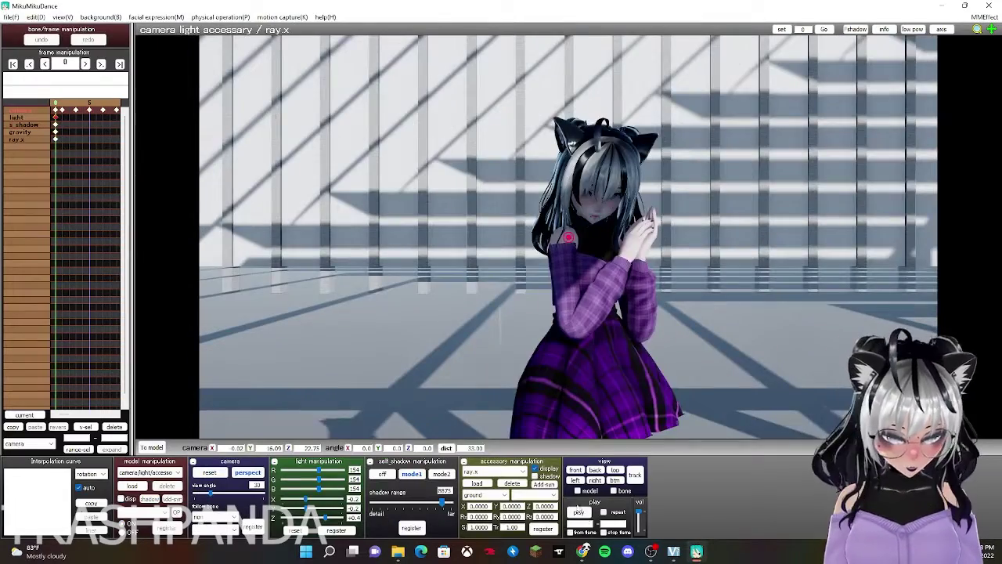
Set the scene light's X direction to +0.2 and play the motion briefly to check the lighting
click(584, 514)
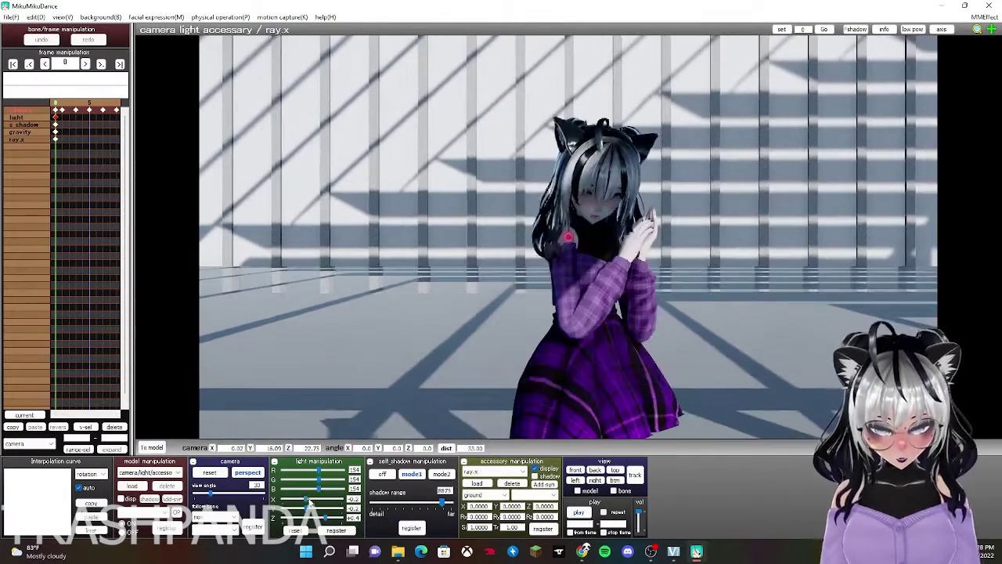
mouse_move(306, 509)
mouse_down()
mouse_move(338, 501)
mouse_move(319, 500)
mouse_move(316, 519)
mouse_move(326, 516)
mouse_move(319, 508)
mouse_move(293, 508)
mouse_move(317, 505)
mouse_up()
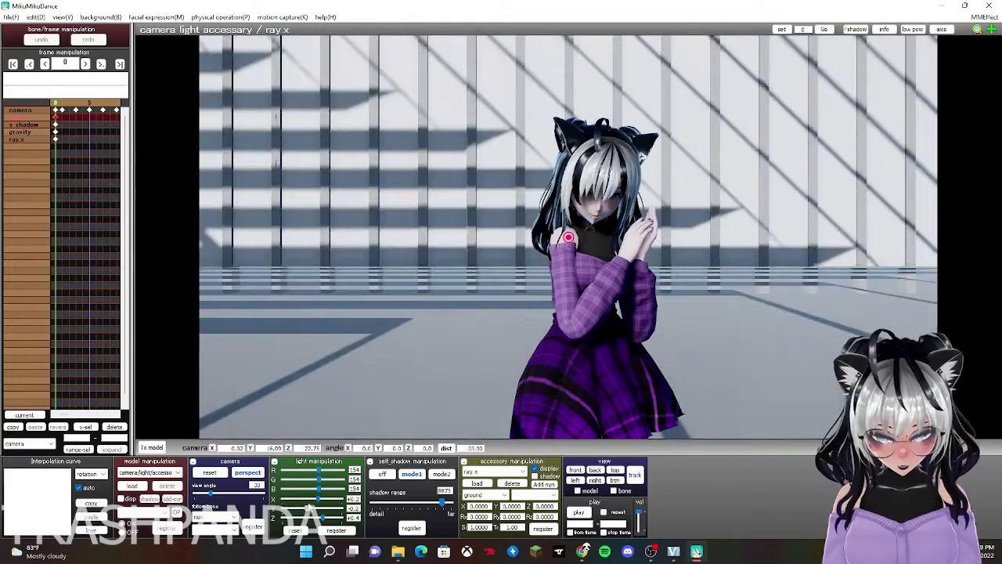
click(579, 512)
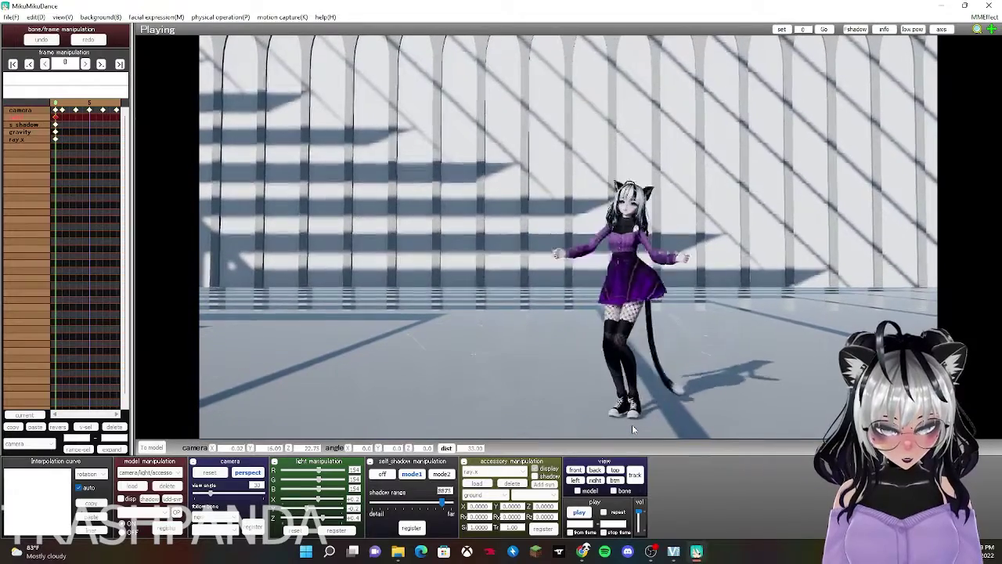
click(580, 512)
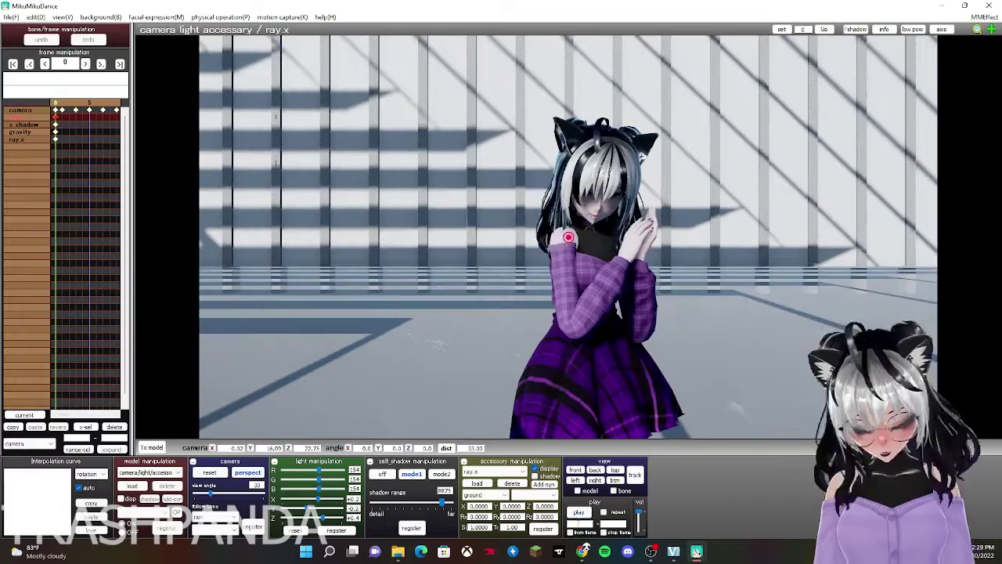
Set the playback range from frame 0 to the motion's last frame
click(120, 64)
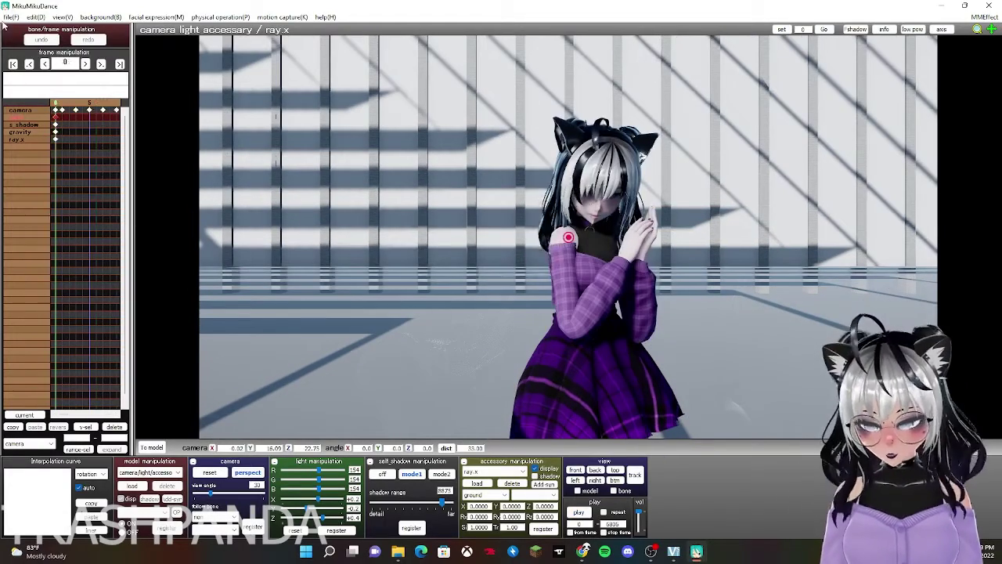
click(11, 17)
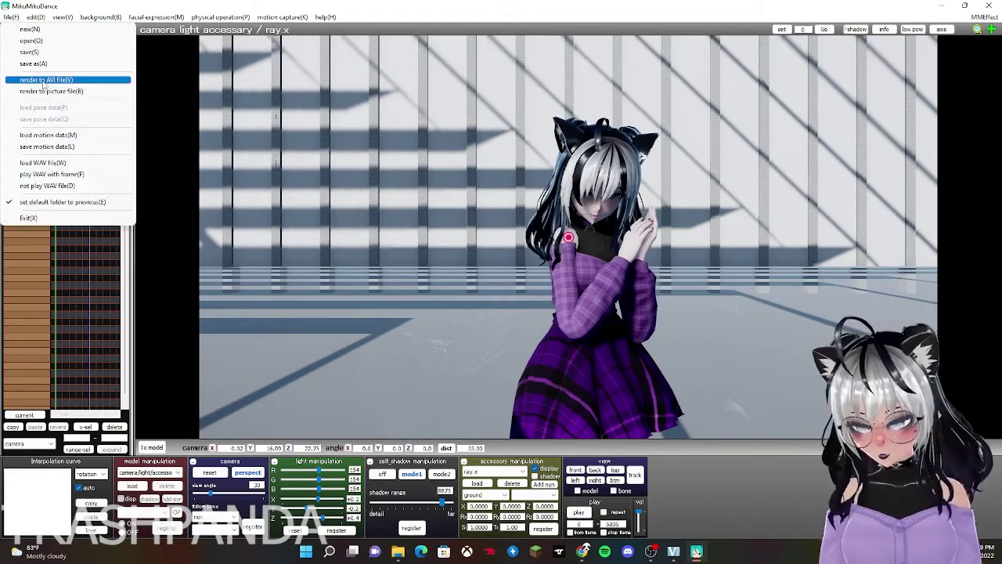
Load AutoLuminous.x from the effect\AutoLuminous3 folder into the scene
click(397, 552)
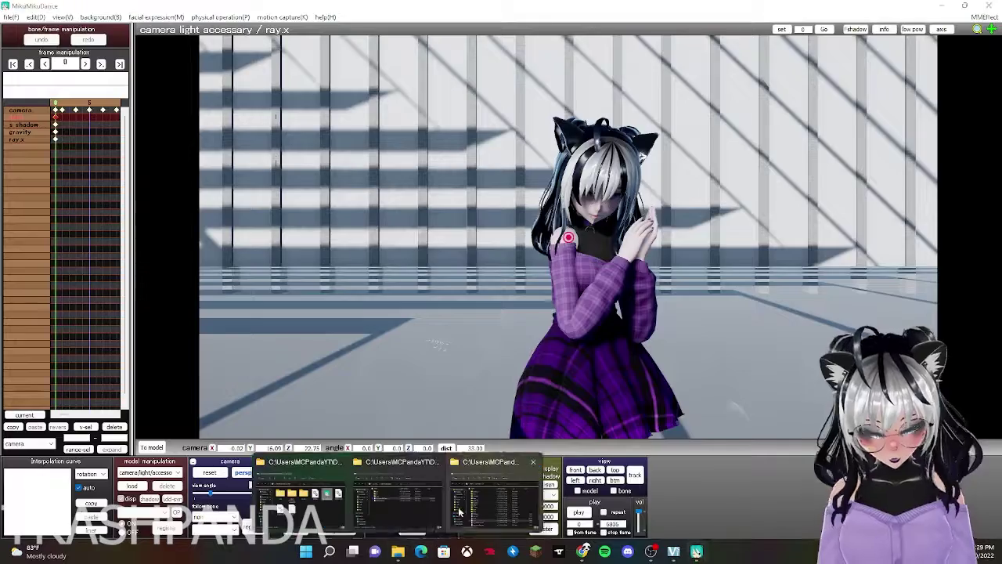
click(461, 509)
click(101, 111)
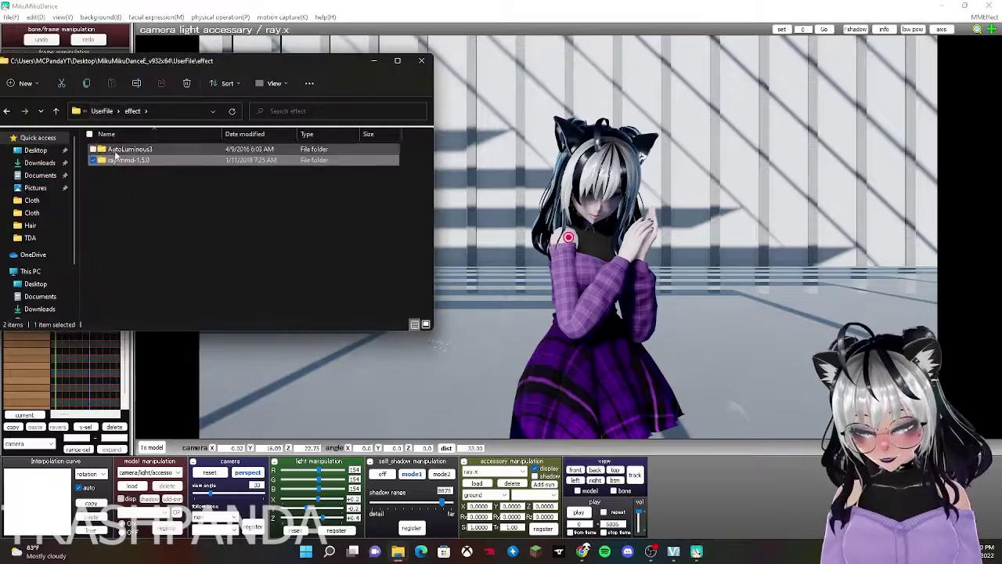
double_click(118, 153)
drag(130, 203, 533, 319)
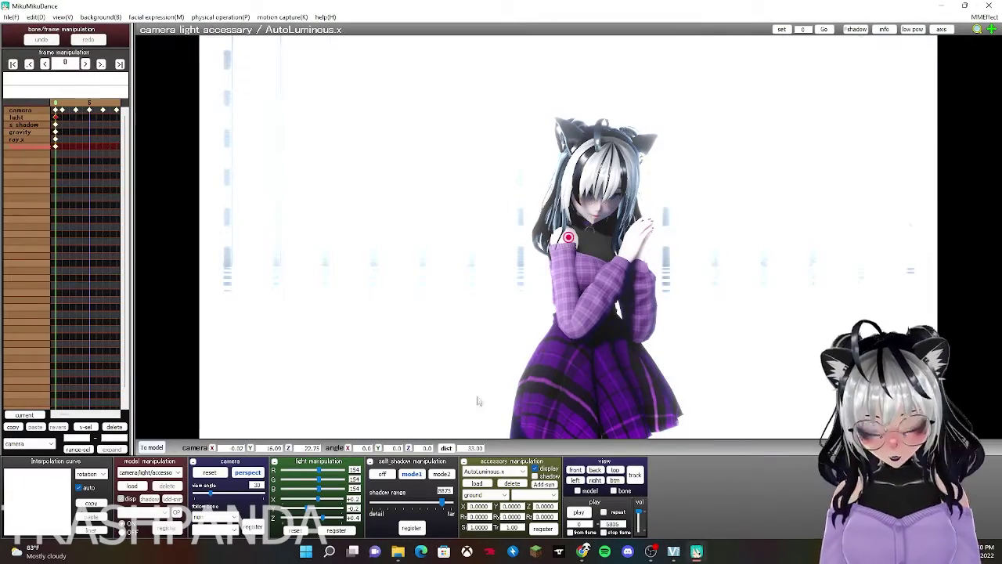
Try to remove the AL_Object effect in the AutoLuminous effect mapping and apply the change
click(985, 17)
click(892, 29)
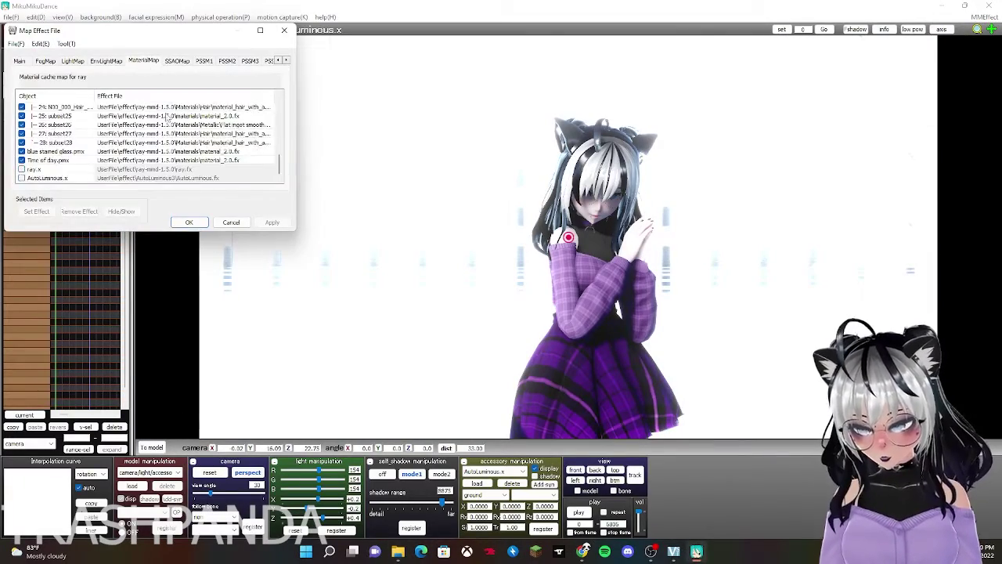
click(36, 211)
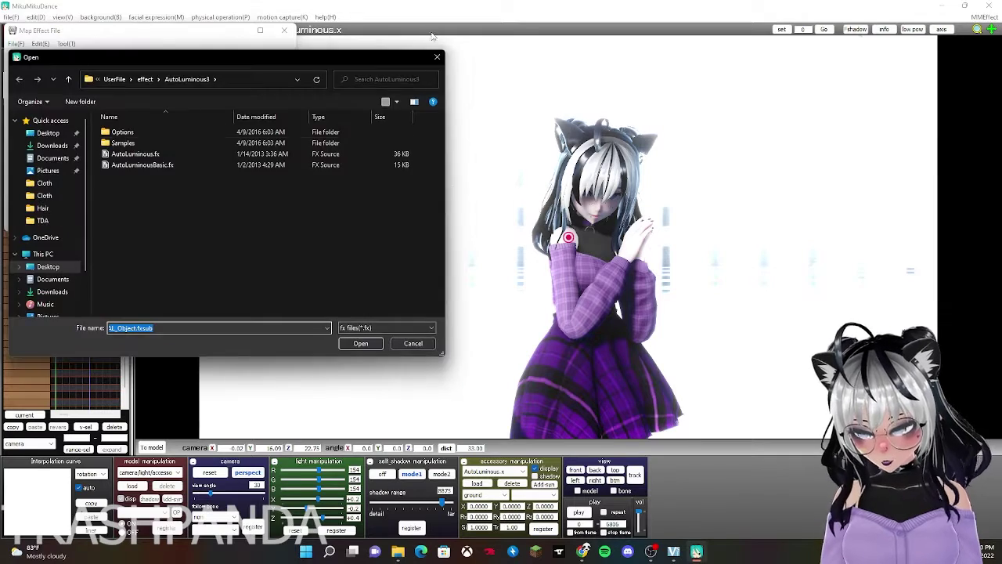
click(432, 37)
click(95, 212)
click(272, 222)
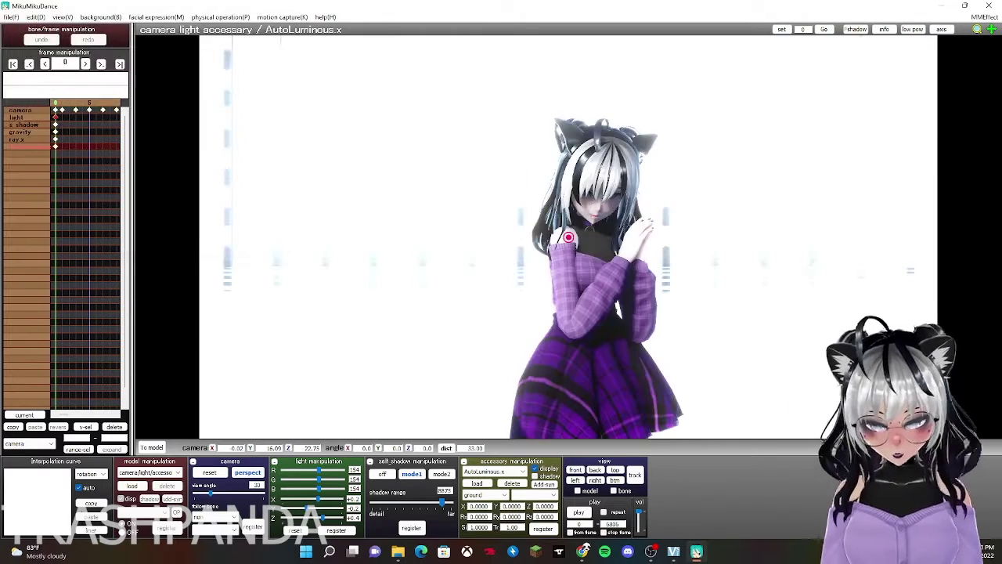
Review the Main effect assignments and delete the AutoLuminous accessory from the scene
click(985, 17)
click(892, 29)
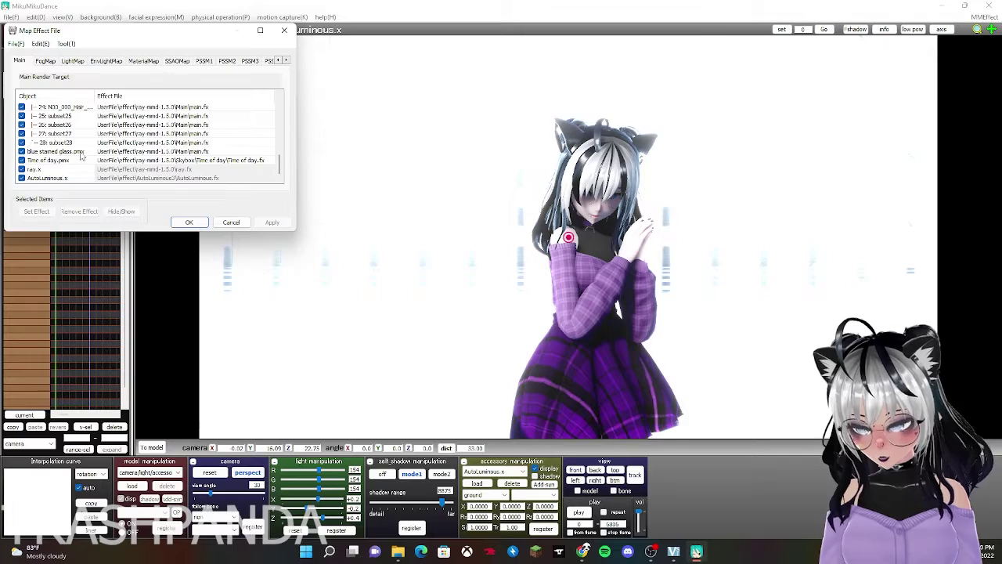
click(285, 30)
click(512, 483)
click(497, 319)
Load the AutoLuminous.x accessory into the scene again from the AutoLuminous3 folder
click(398, 552)
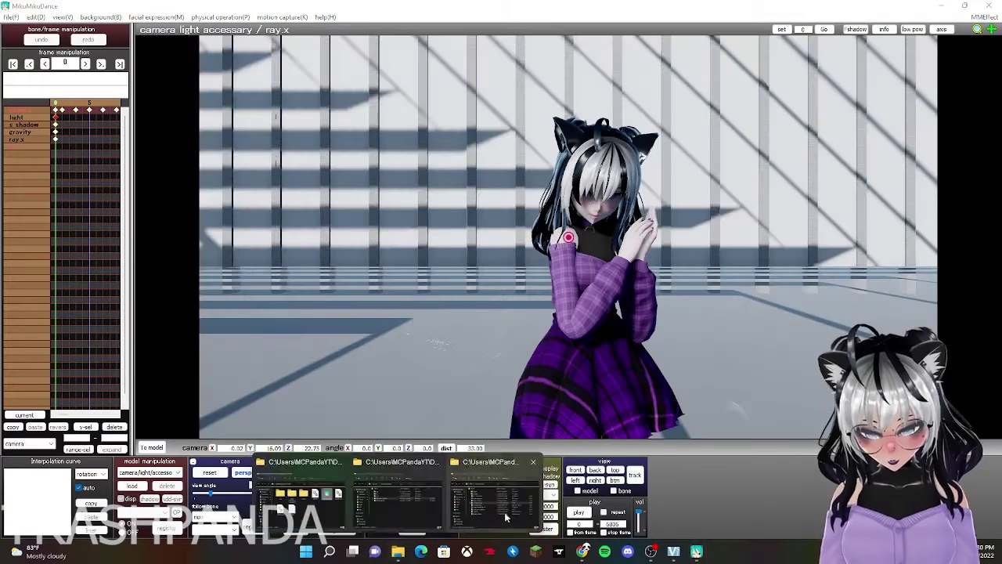
click(513, 505)
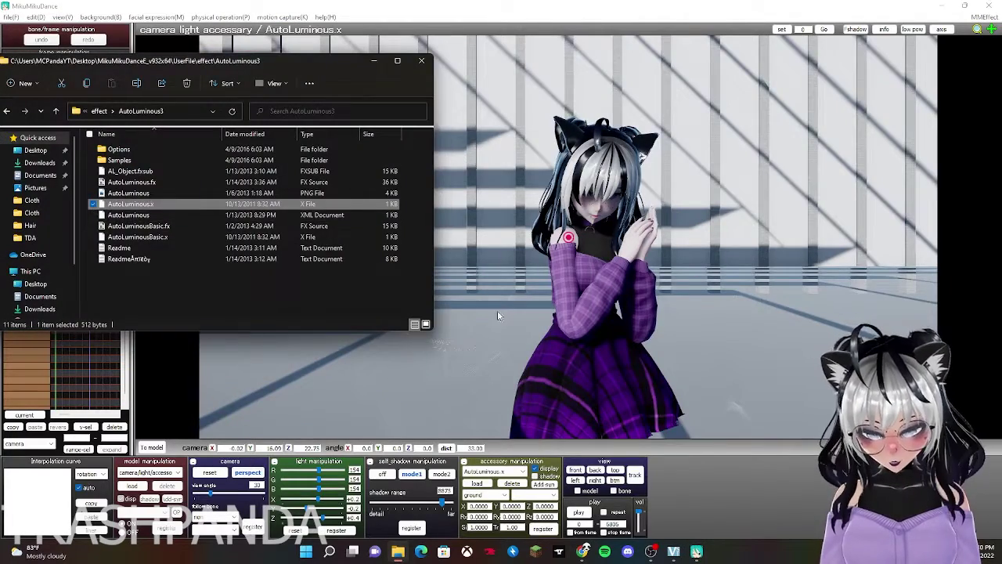
click(498, 316)
Check the effect mapping with AutoLuminous loaded, play the motion, and delete the AutoLuminous accessory again
click(984, 16)
click(893, 29)
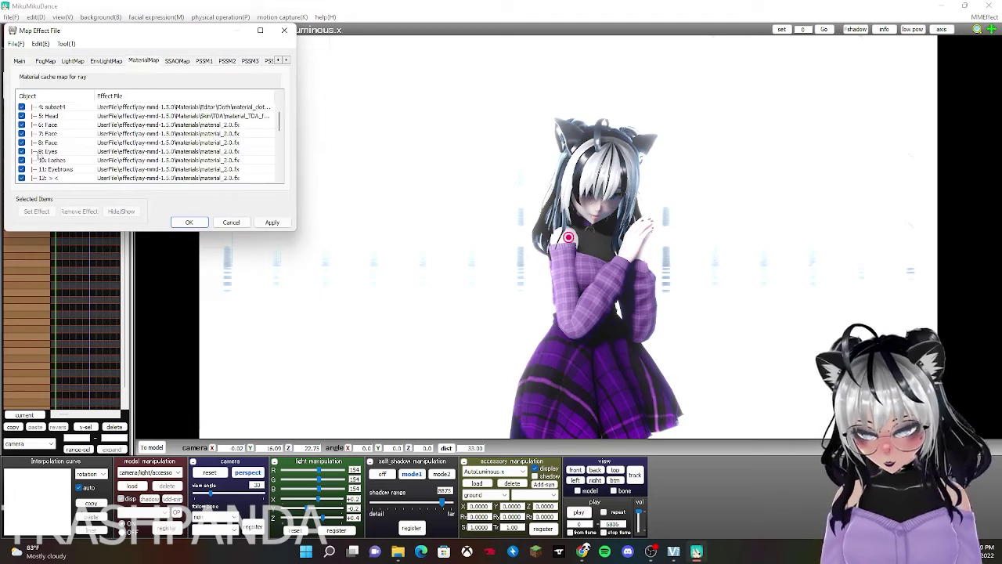
click(190, 222)
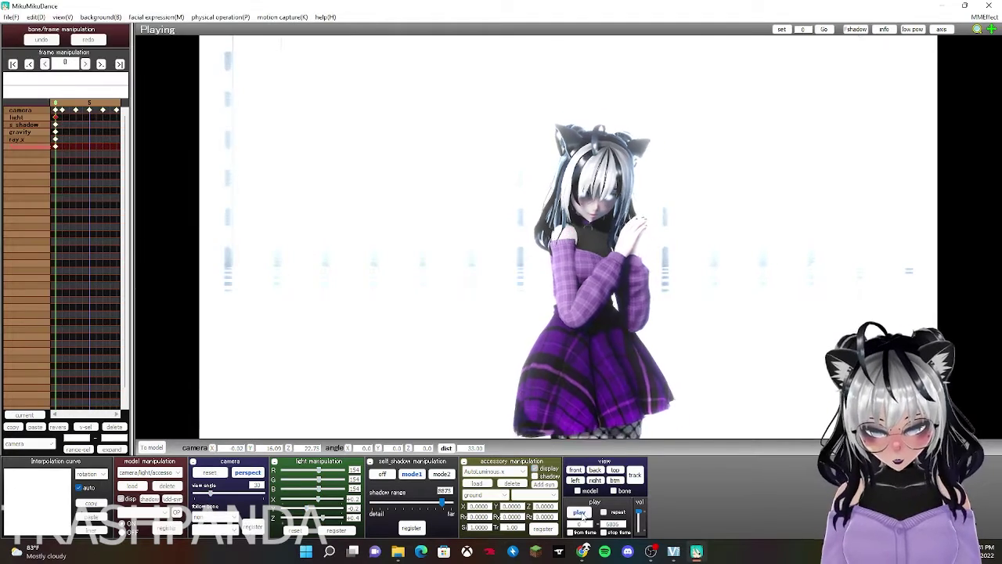
click(512, 483)
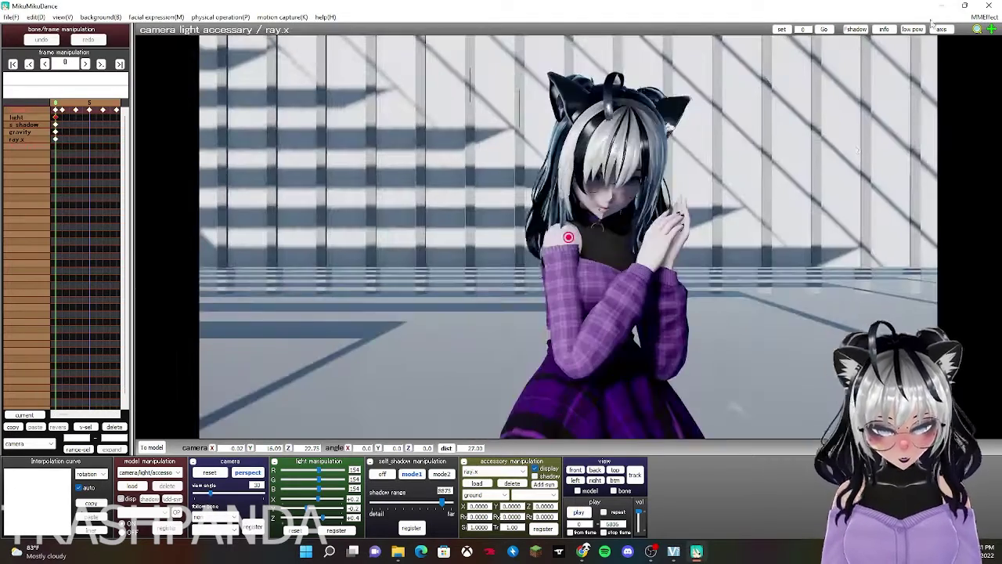
Assign material_smooth_metal.fx from the Metallic\Flat ingot smooth folder to another of the character's materials in MaterialMap
click(987, 17)
click(900, 29)
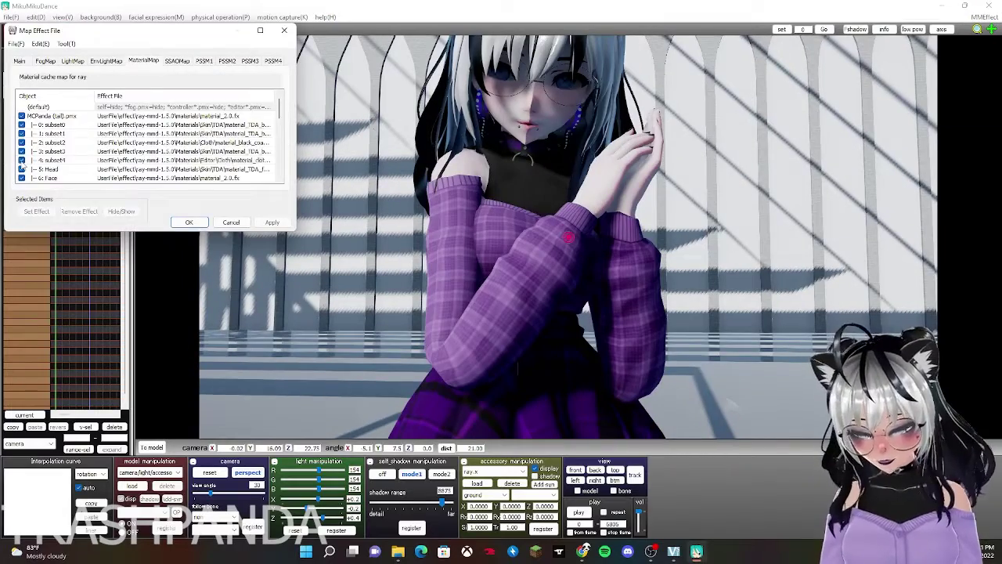
double_click(57, 162)
double_click(123, 196)
double_click(141, 180)
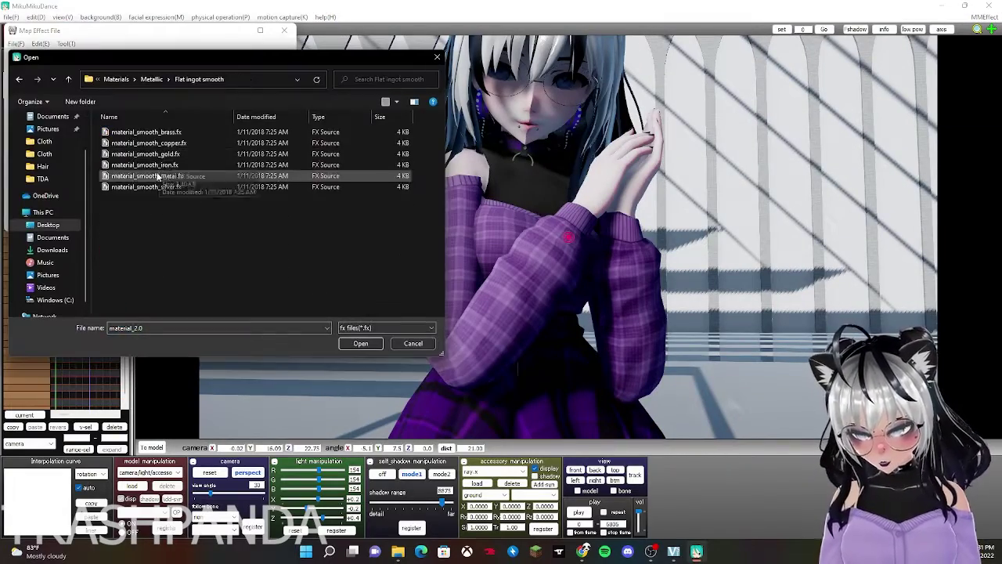
double_click(157, 177)
Try the emissive material_blue_x1.fx from the Emissive\Fixed Color x1 folder on the model's Eyes material
scroll(520, 102, up, 2)
middle_drag(519, 90, 524, 158)
double_click(66, 149)
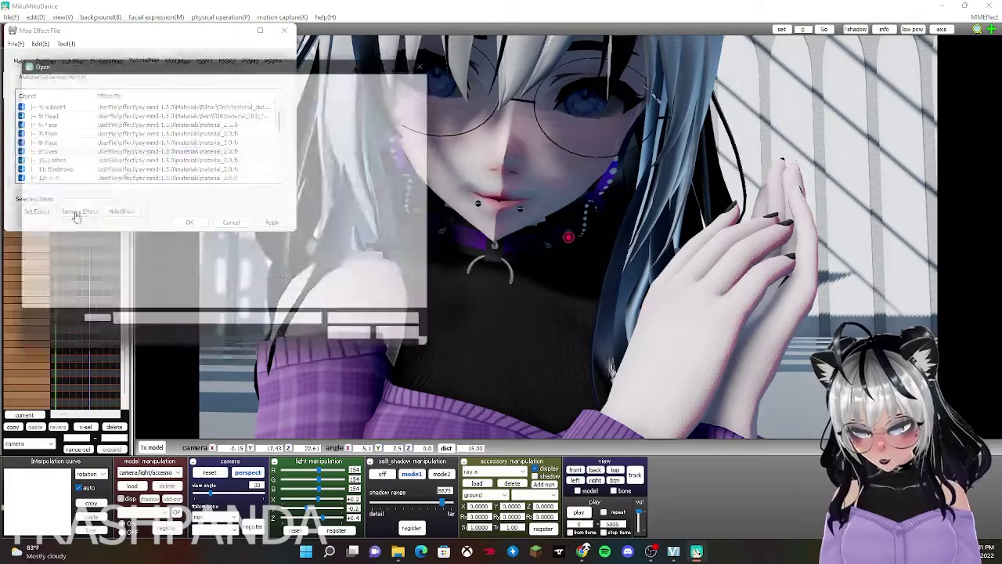
double_click(133, 165)
double_click(134, 173)
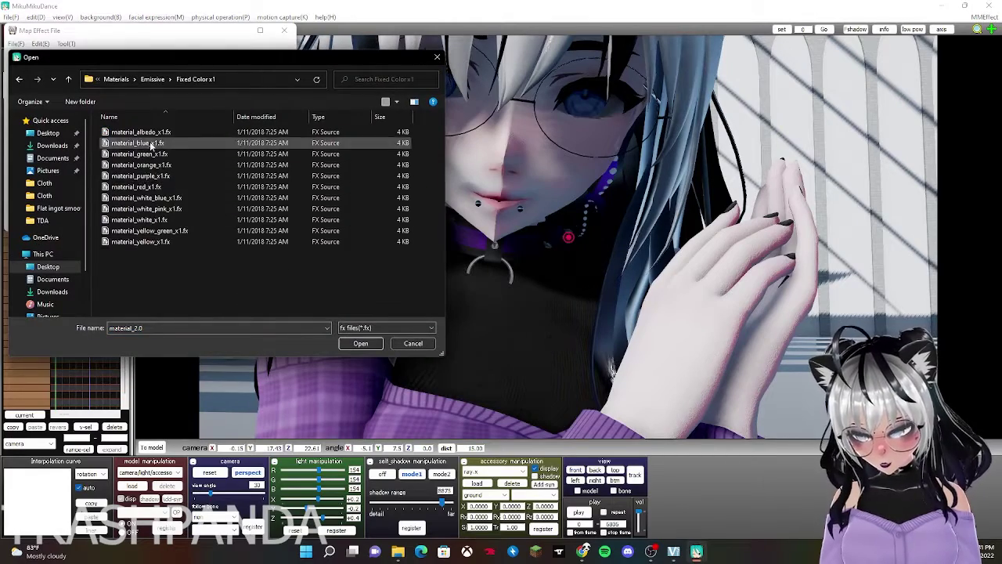
double_click(151, 145)
Try the stronger material_blue_x2.fx from the Emissive\Fixed Color x2 folder on the Eyes material
click(38, 210)
click(153, 79)
double_click(145, 191)
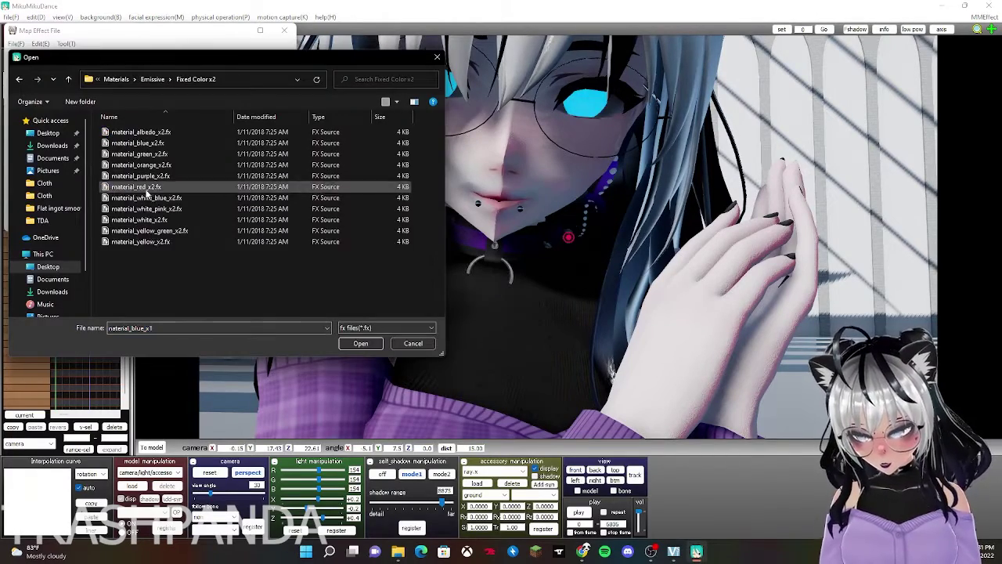
double_click(143, 143)
Try the brightest emissive effect, material_blue_x4.fx from the Emissive\Fixed Color x4 folder, on the Eyes material
click(37, 210)
click(153, 79)
double_click(149, 207)
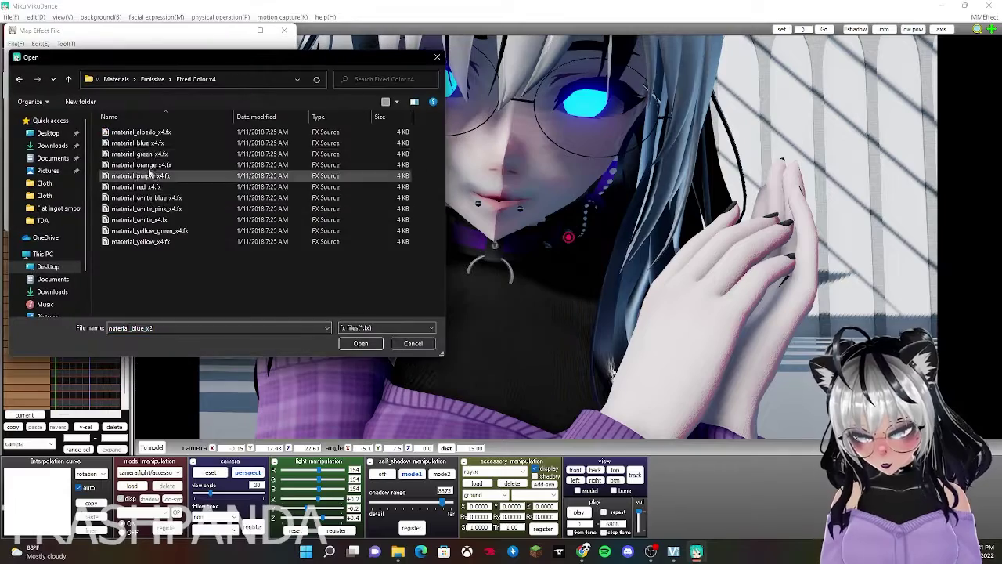
double_click(142, 143)
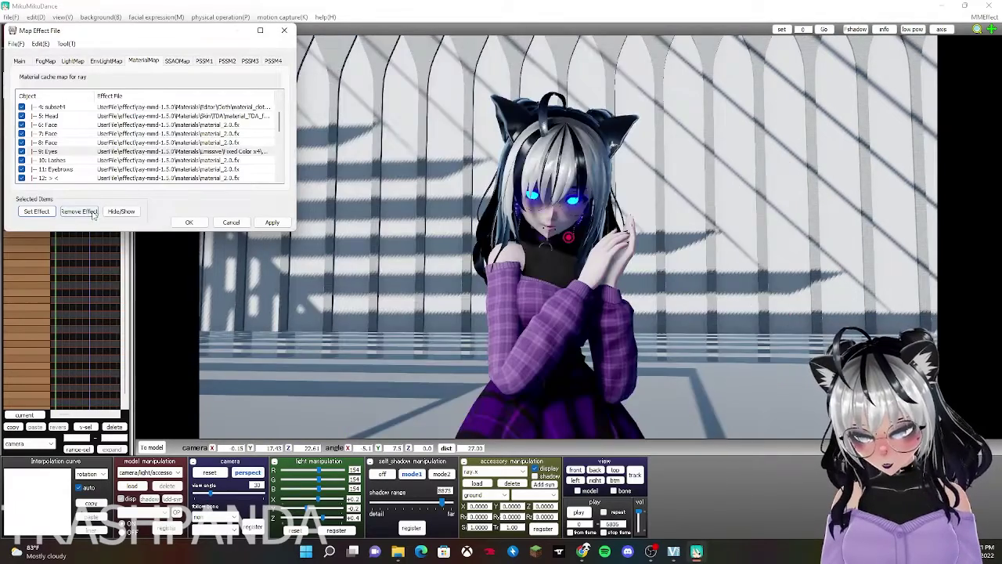
Remove the emissive effect from the Eyes material and assign material_2.0.fx from the ray-mmd Materials folder
click(91, 213)
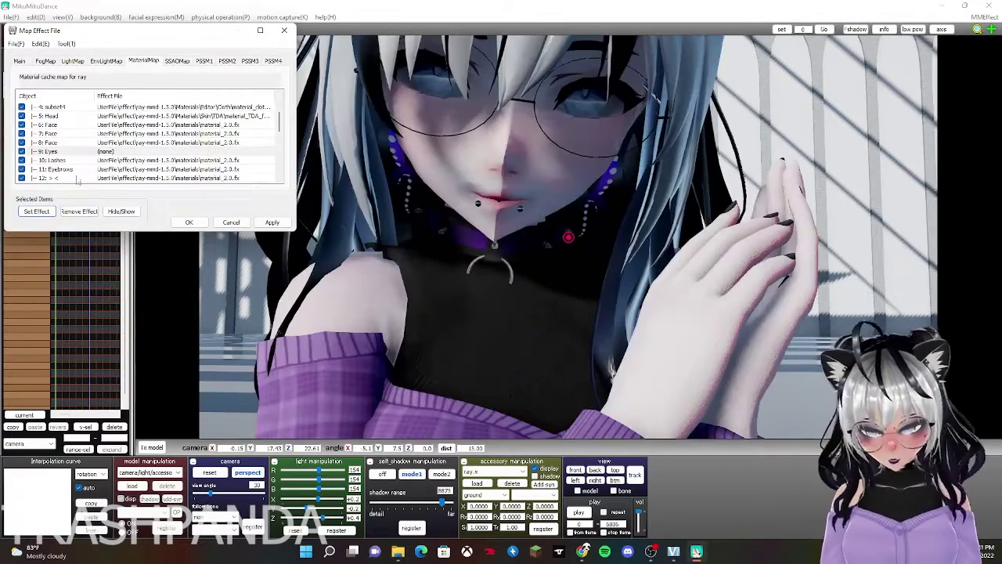
click(36, 213)
click(68, 79)
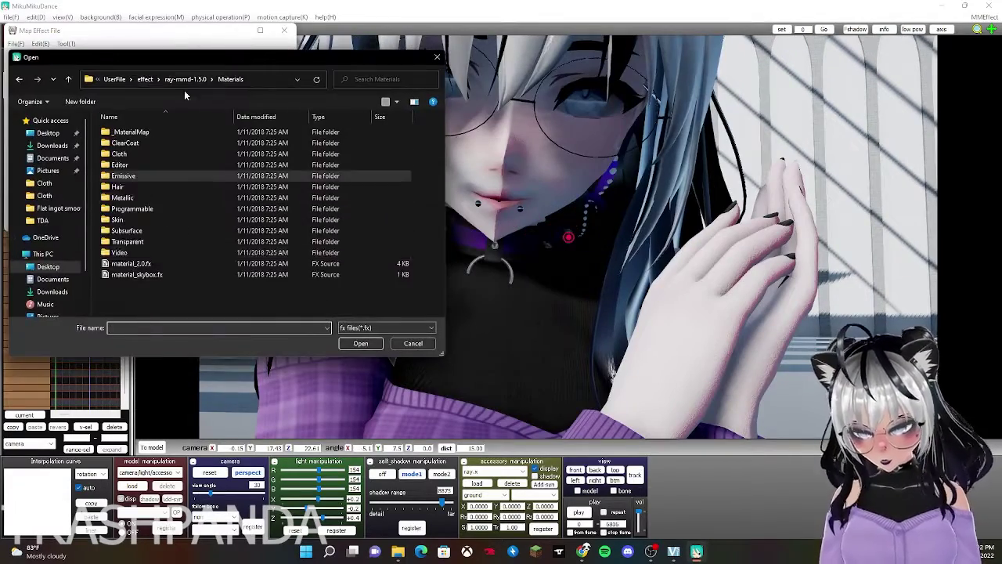
double_click(137, 274)
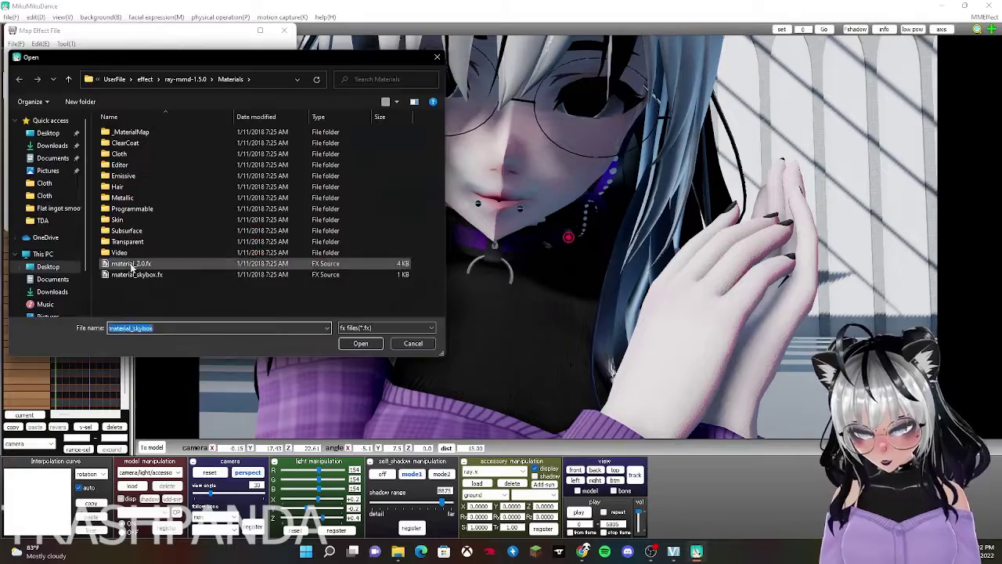
double_click(131, 269)
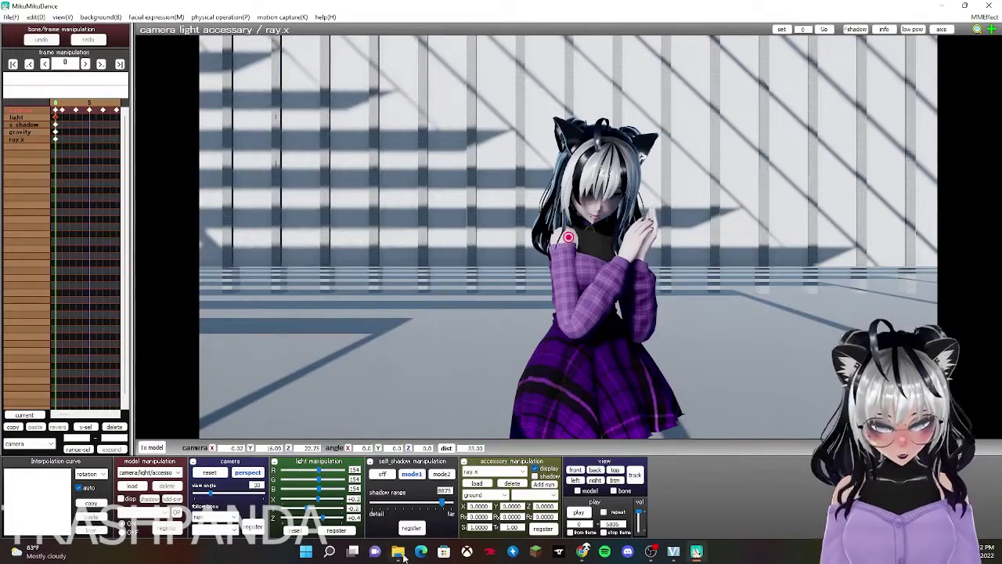
Load ray_controller.pmx from the ray-mmd folder inside the effect folder into the scene
click(404, 557)
click(428, 505)
click(399, 553)
click(321, 501)
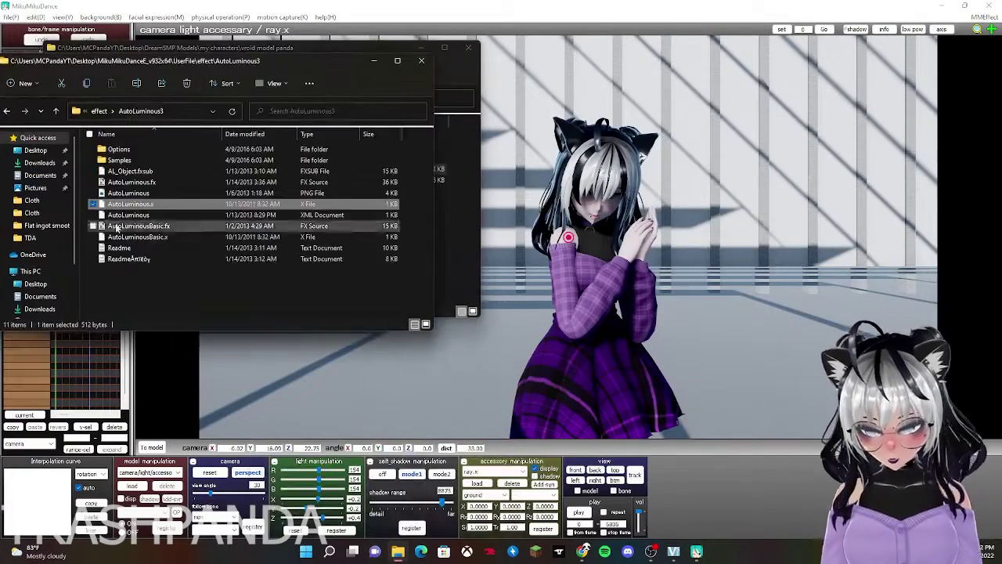
click(105, 111)
double_click(127, 160)
scroll(160, 290, down, 2)
drag(156, 289, 609, 340)
click(483, 302)
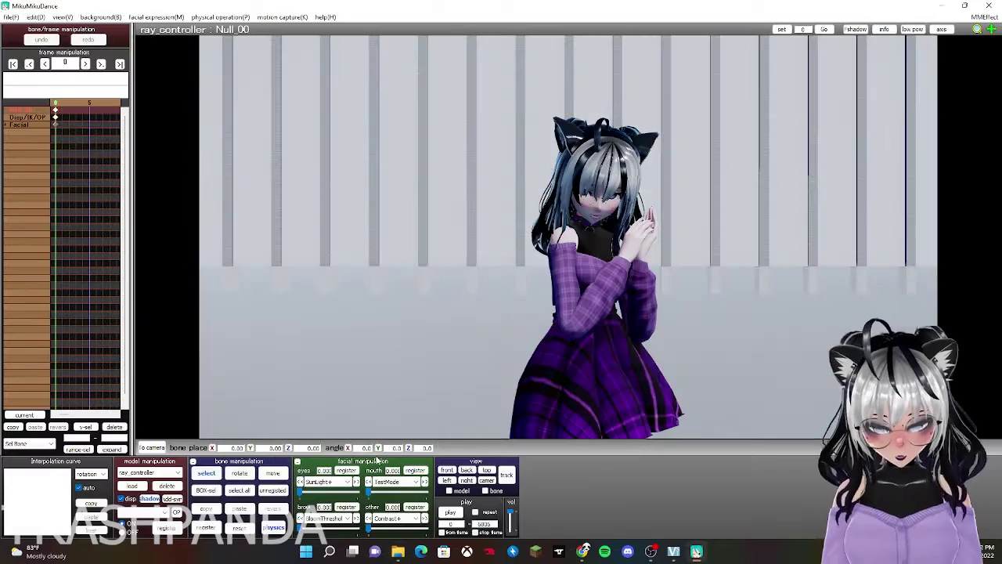
Adjust the SunLight+ and Contrast+ morph sliders of the ray controller
drag(305, 491, 309, 492)
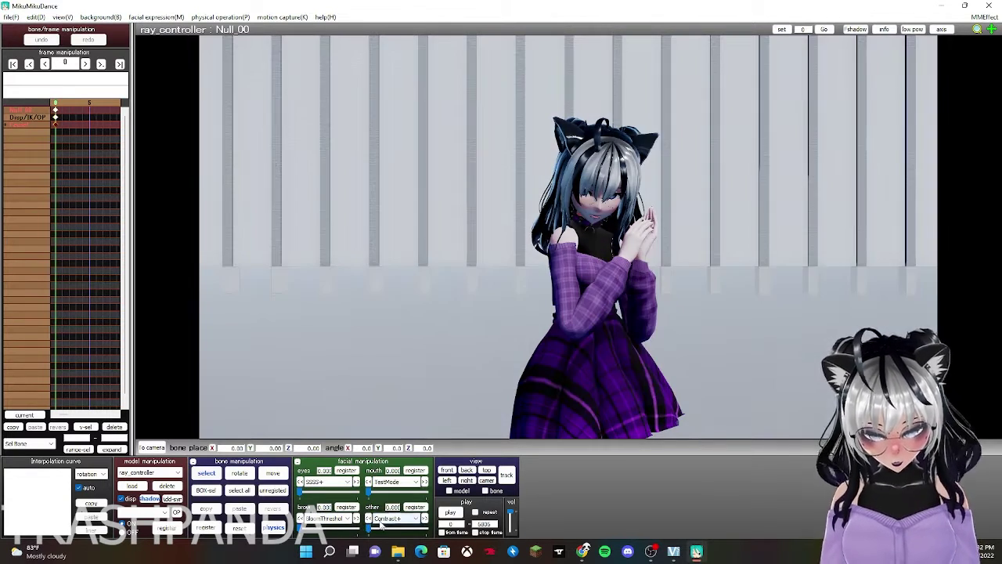
drag(372, 528, 384, 529)
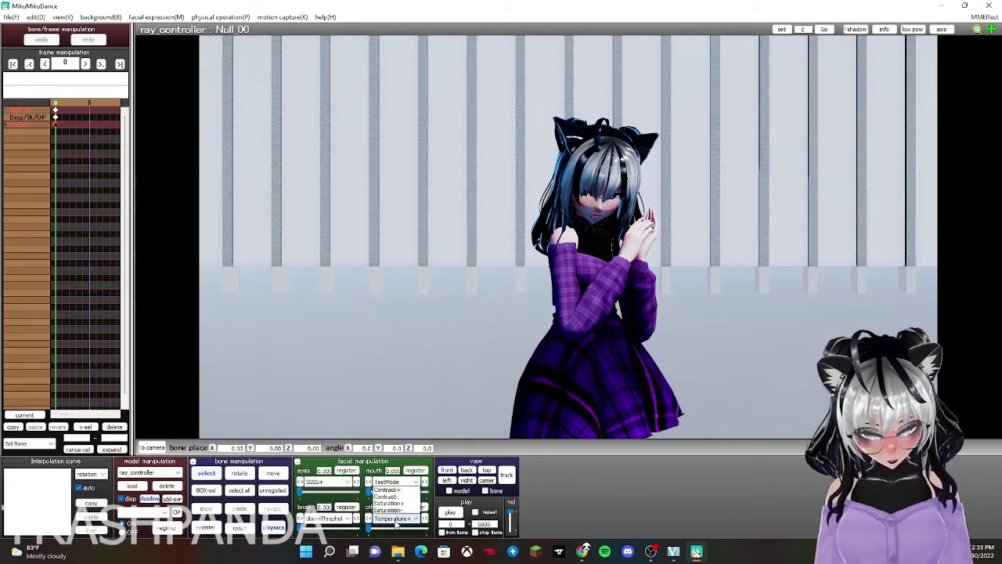
Try a different light direction in the camera/light mode and play the motion to preview the lighting
click(151, 447)
drag(306, 508, 308, 510)
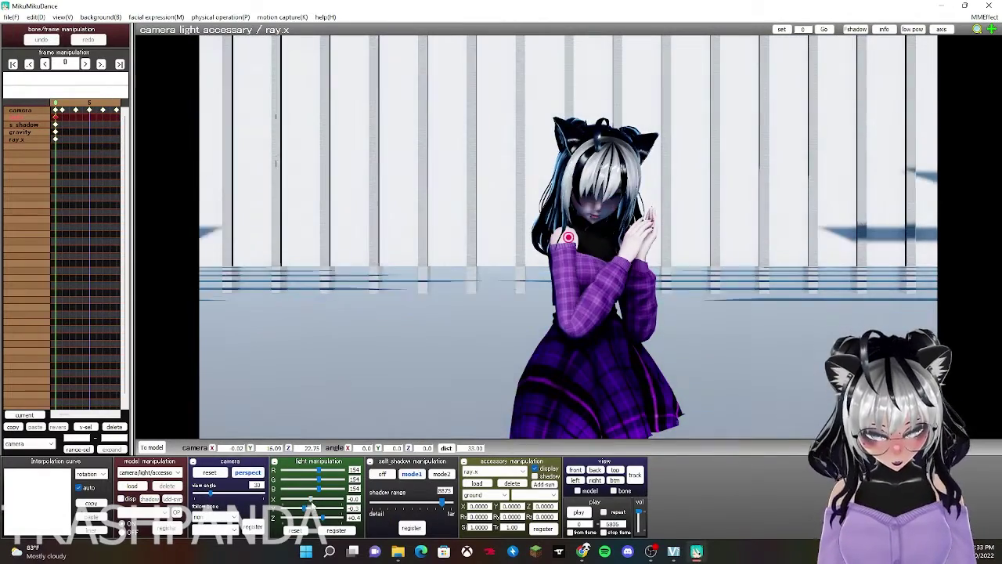
mouse_move(322, 520)
mouse_down()
mouse_move(339, 521)
mouse_move(324, 527)
mouse_up()
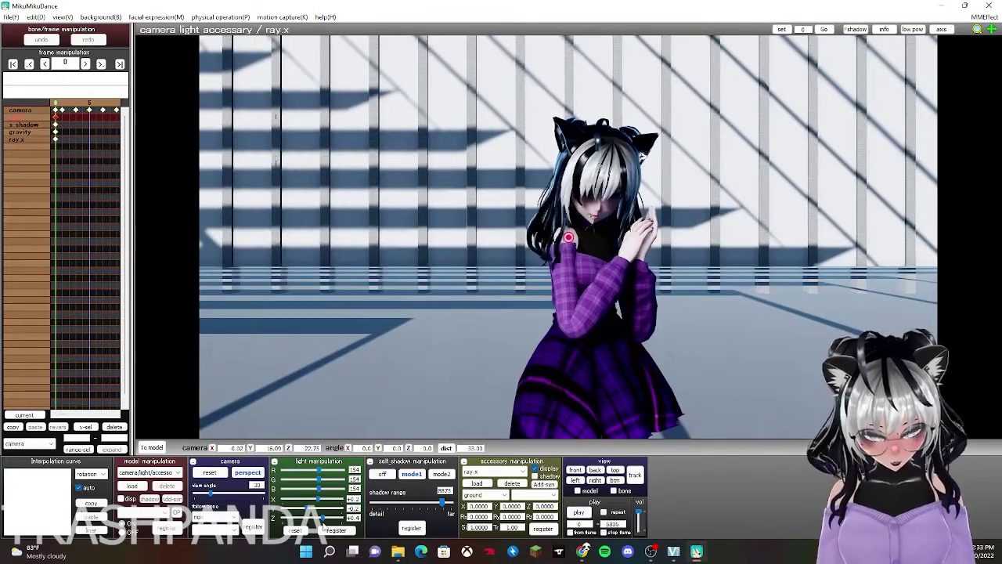
click(585, 516)
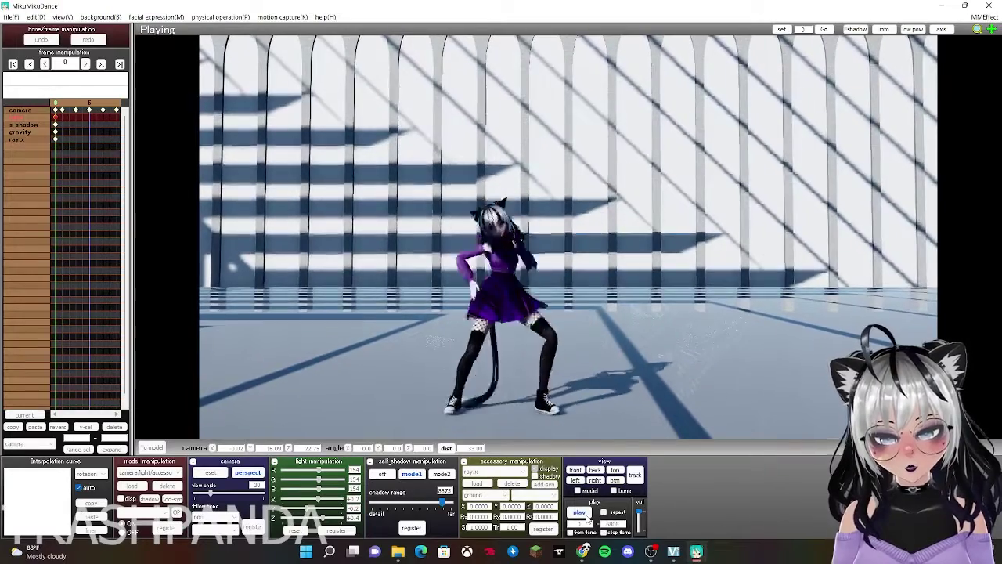
click(580, 513)
Try out the SSAO+ and SSDO+ morph sliders of the ray controller
click(159, 472)
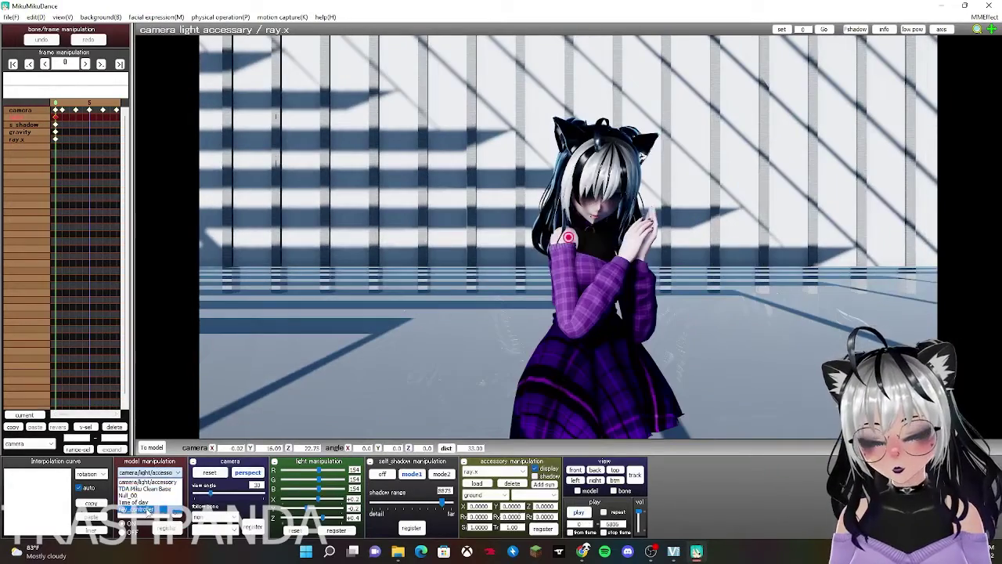
click(161, 493)
click(321, 482)
click(319, 428)
drag(301, 492, 306, 495)
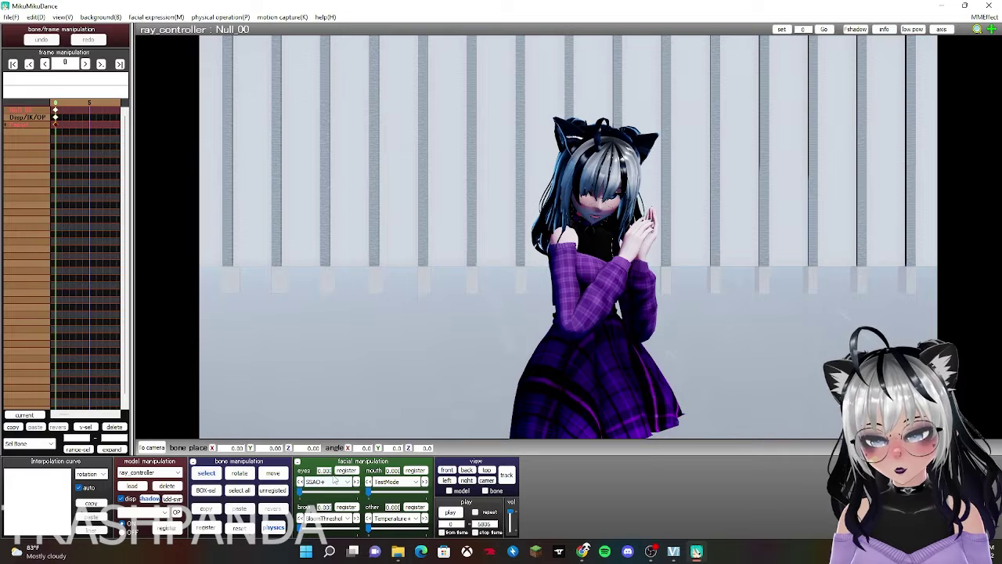
click(334, 483)
click(324, 463)
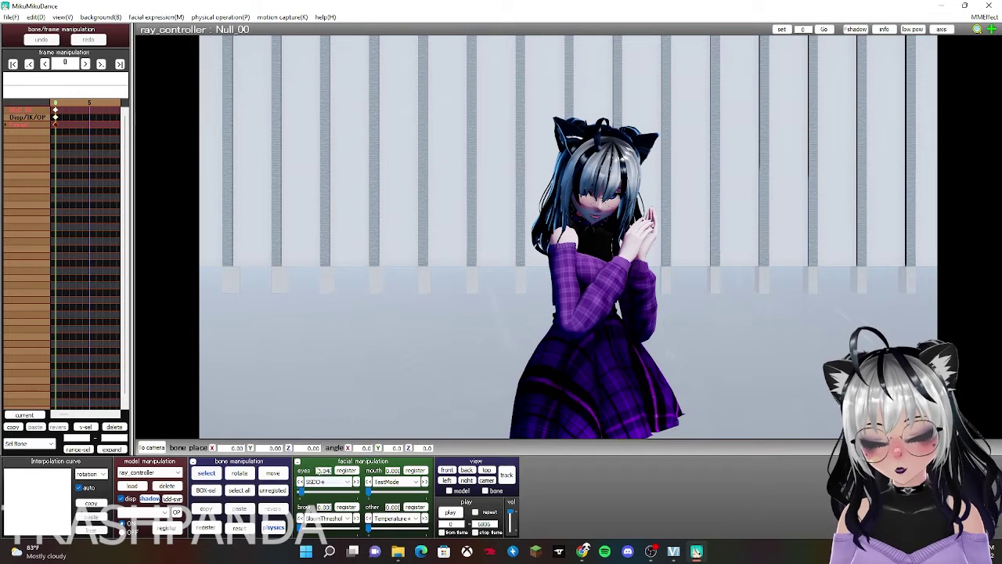
Set the ray controller's Contrast+ morph to about 0.18
click(398, 519)
click(394, 460)
drag(369, 529, 379, 532)
Review the effect file mapping, including the MaterialMap assignments, and play the motion from the camera view
click(984, 17)
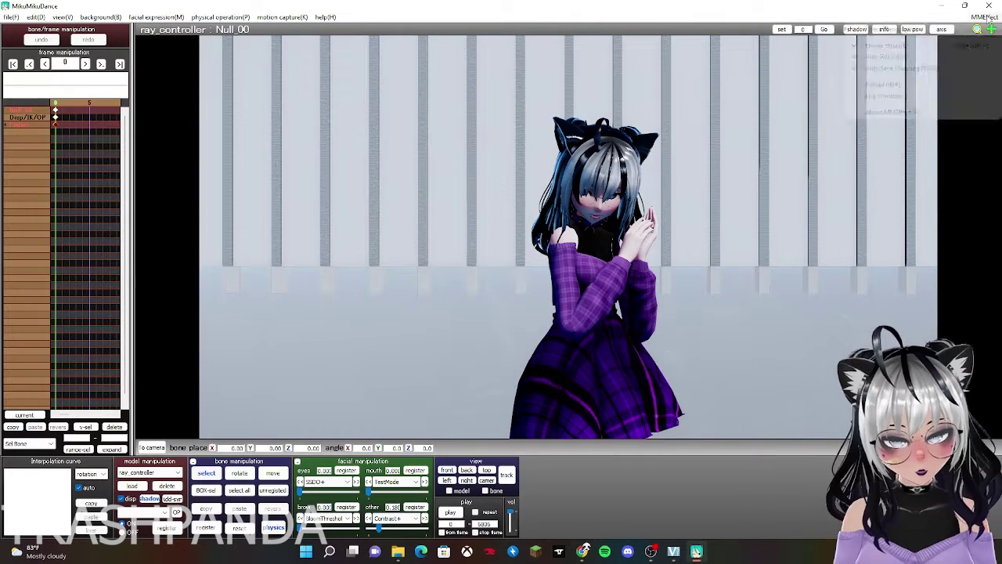
click(955, 45)
click(119, 61)
click(143, 60)
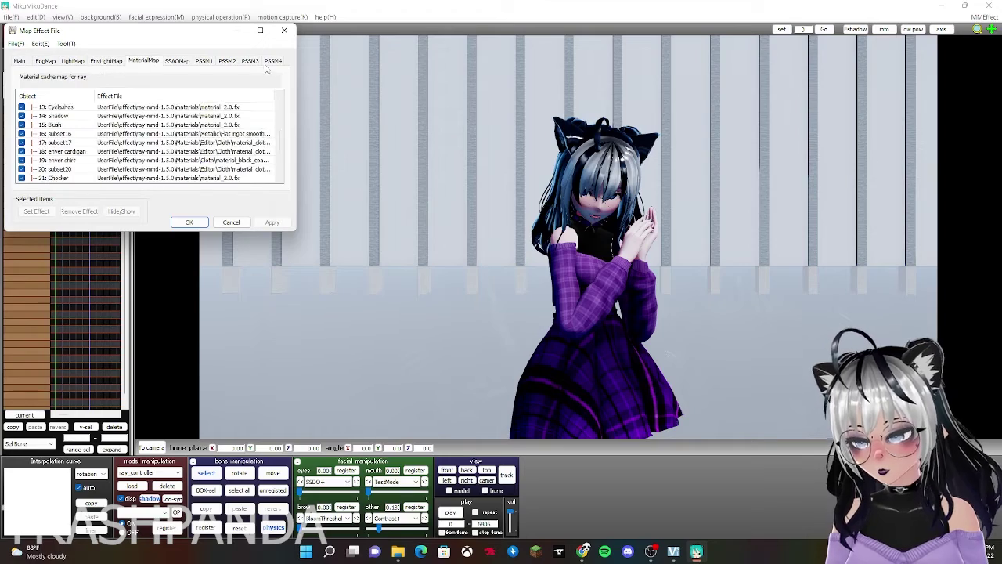
click(188, 222)
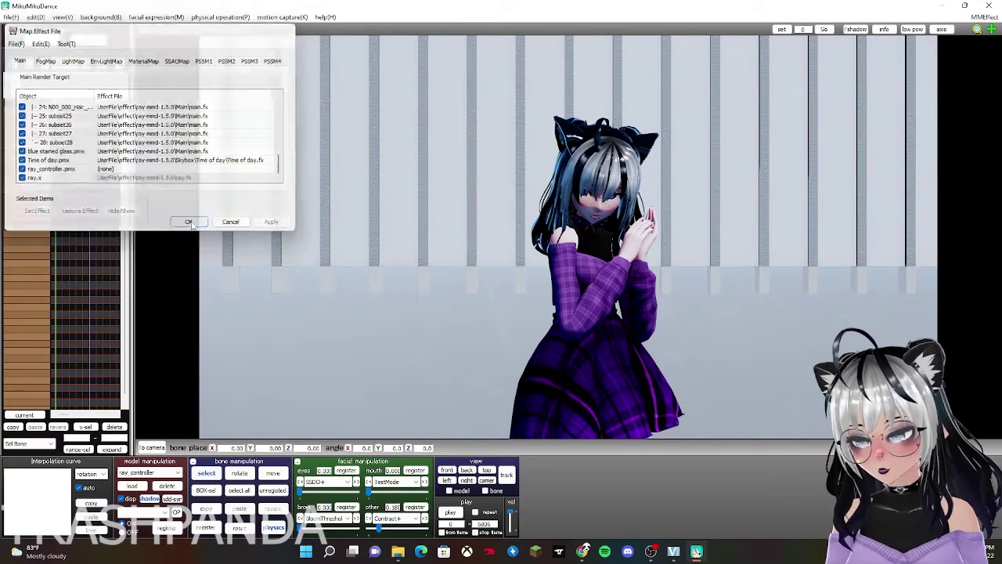
click(153, 447)
click(580, 514)
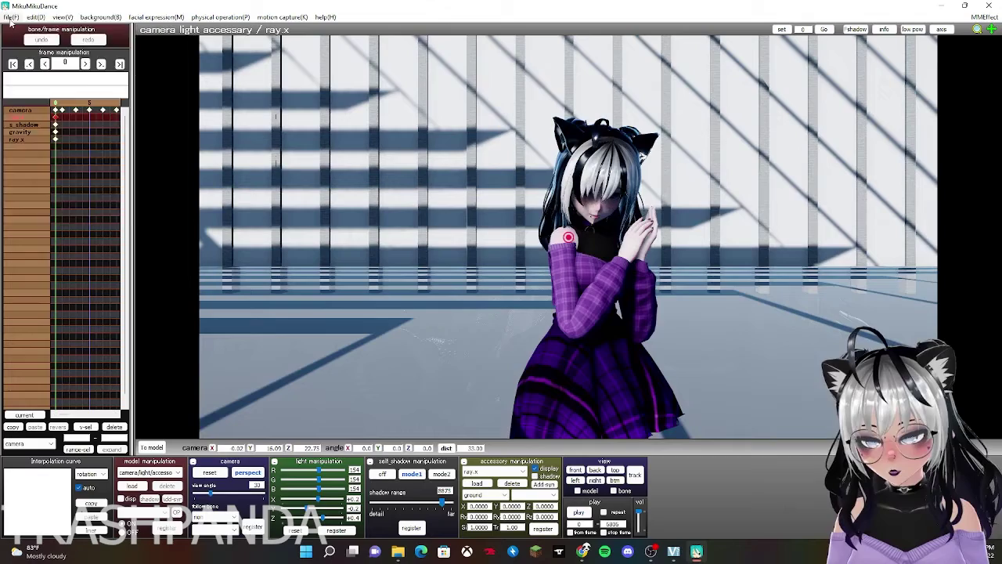
Render the current frame to a PNG picture named side in the UserFile video folder
click(11, 17)
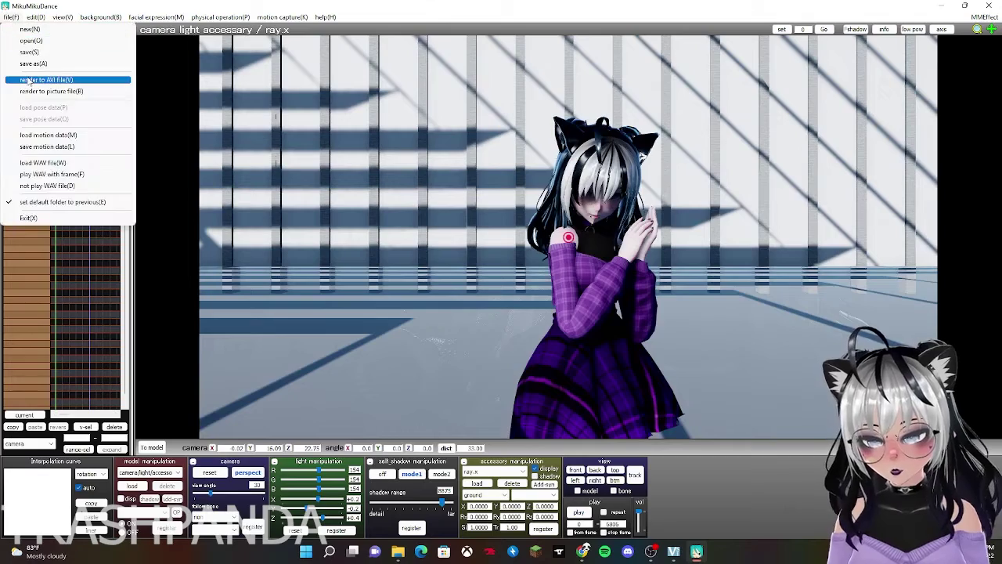
click(51, 90)
click(250, 294)
click(86, 321)
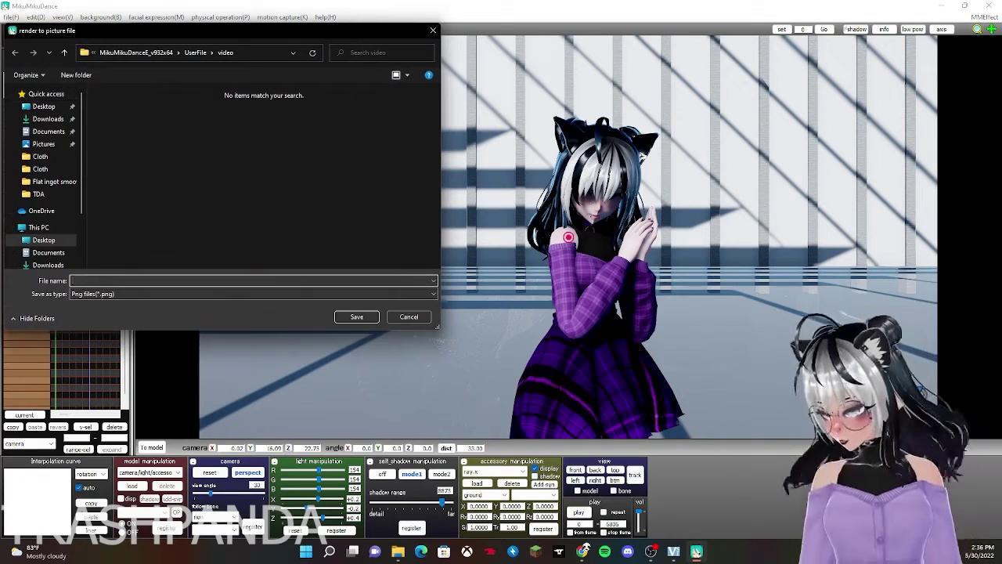
click(358, 318)
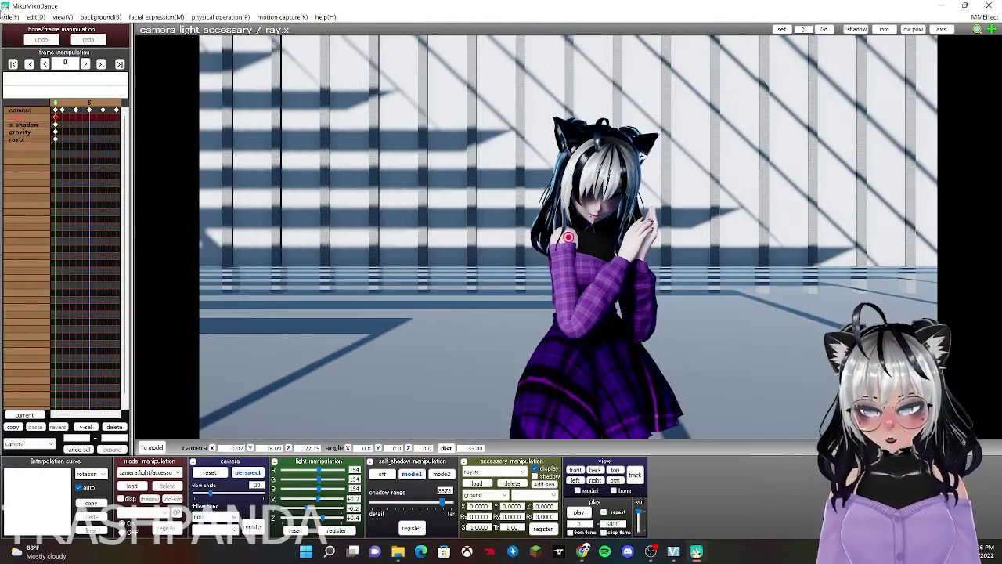
Render the motion to an AVI file named side at 30 fps with WAVE output, selecting a video compressor
click(9, 17)
click(51, 80)
text(si)
click(372, 319)
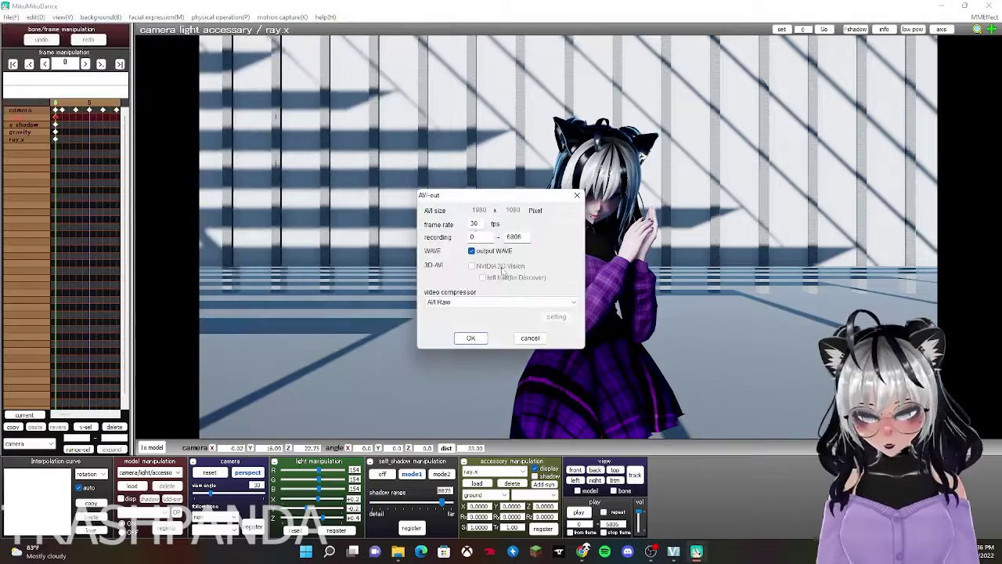
click(460, 303)
click(465, 332)
click(472, 339)
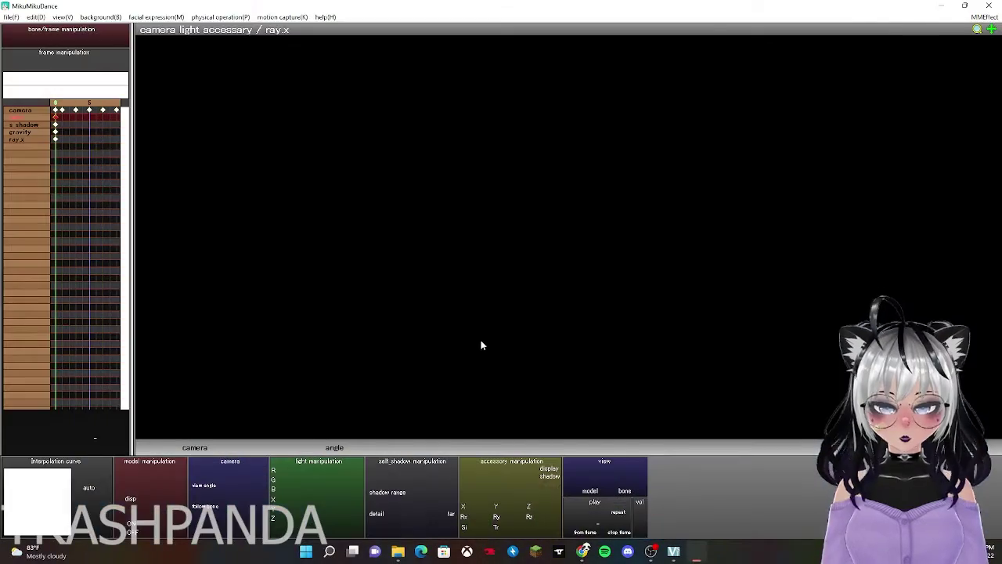
Quit MikuMikuDance without saving and move the rendered side AVI and PNG files from the video folder to the desktop
click(989, 5)
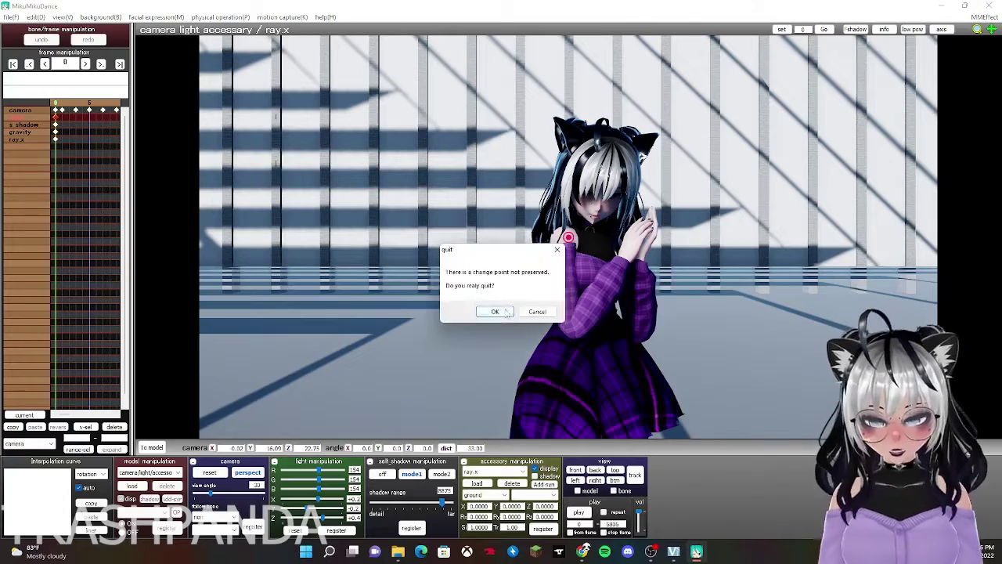
click(495, 311)
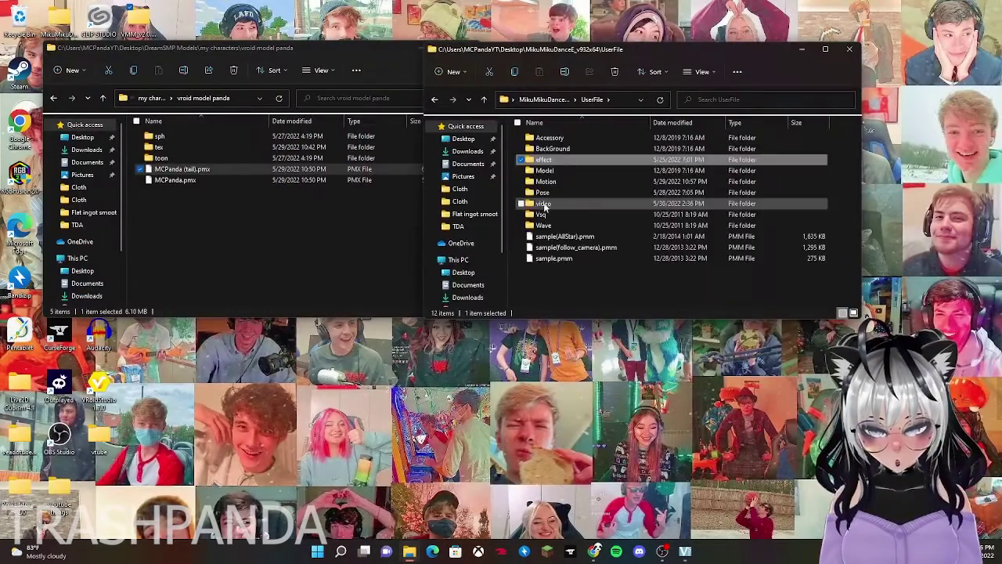
double_click(548, 154)
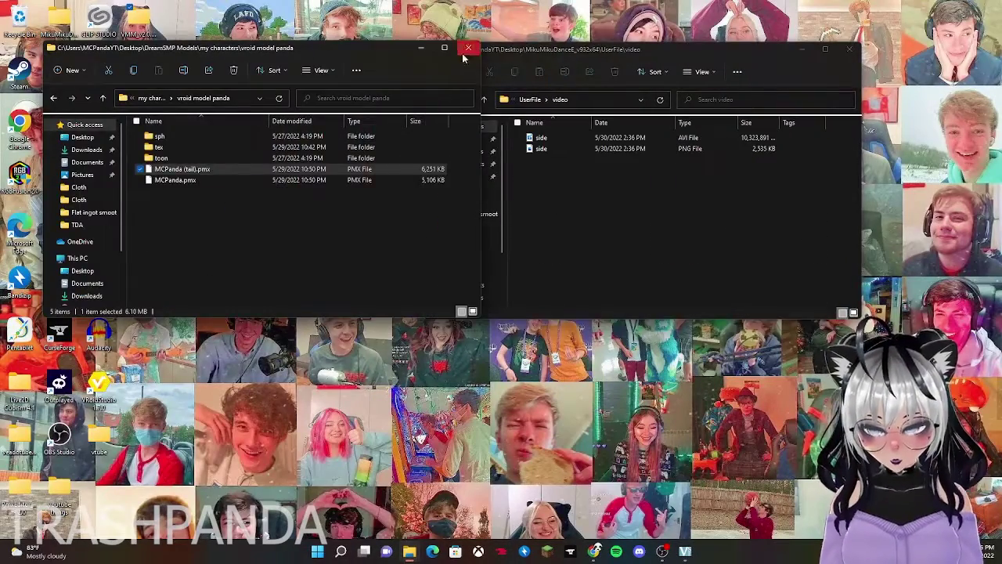
click(467, 48)
key(ctrl+a)
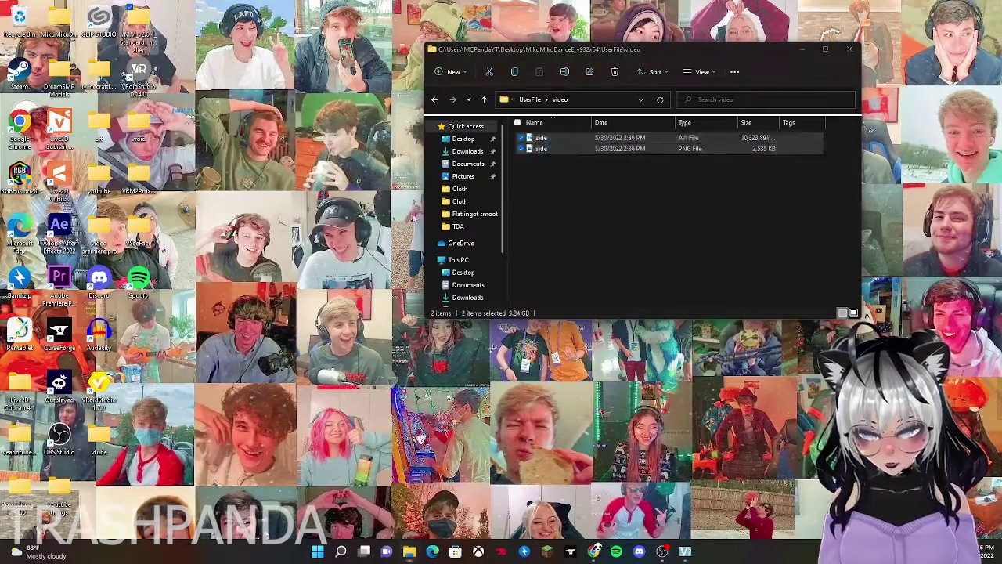
click(850, 49)
drag(541, 147, 535, 173)
Switch to Adobe Premiere Pro and import the rendered side.avi into the project
double_click(59, 278)
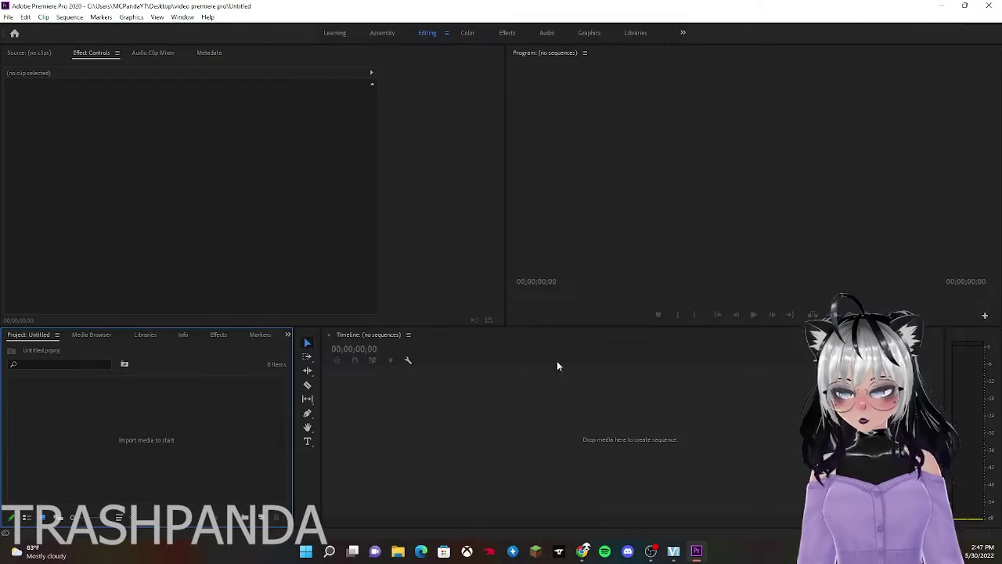
click(398, 551)
scroll(174, 191, down, 3)
drag(174, 155, 152, 445)
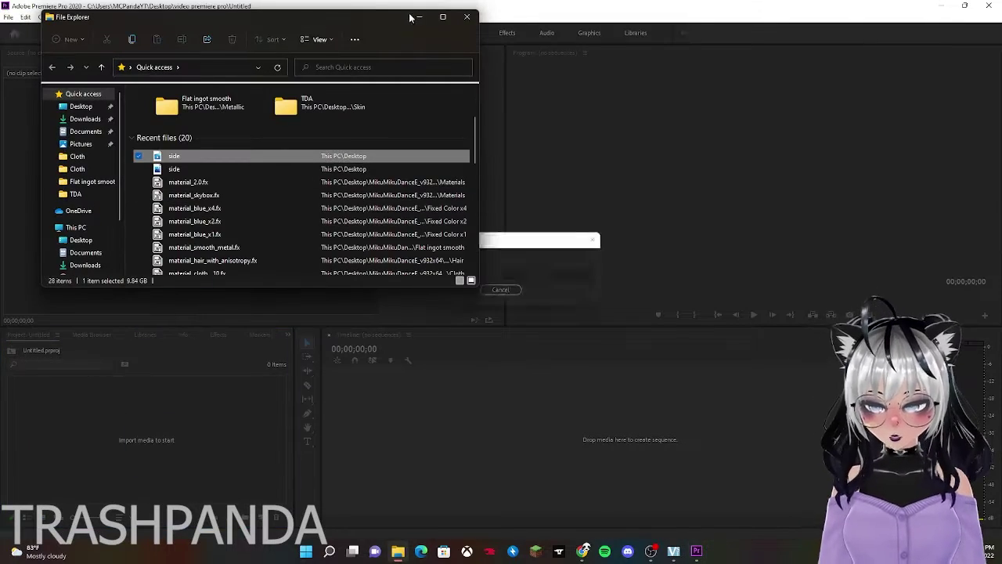
click(419, 17)
Create a sequence from side.avi in the timeline and put the playhead at its start
drag(41, 443, 351, 410)
mouse_move(451, 362)
mouse_down()
mouse_move(489, 398)
mouse_move(667, 381)
mouse_move(447, 380)
mouse_up()
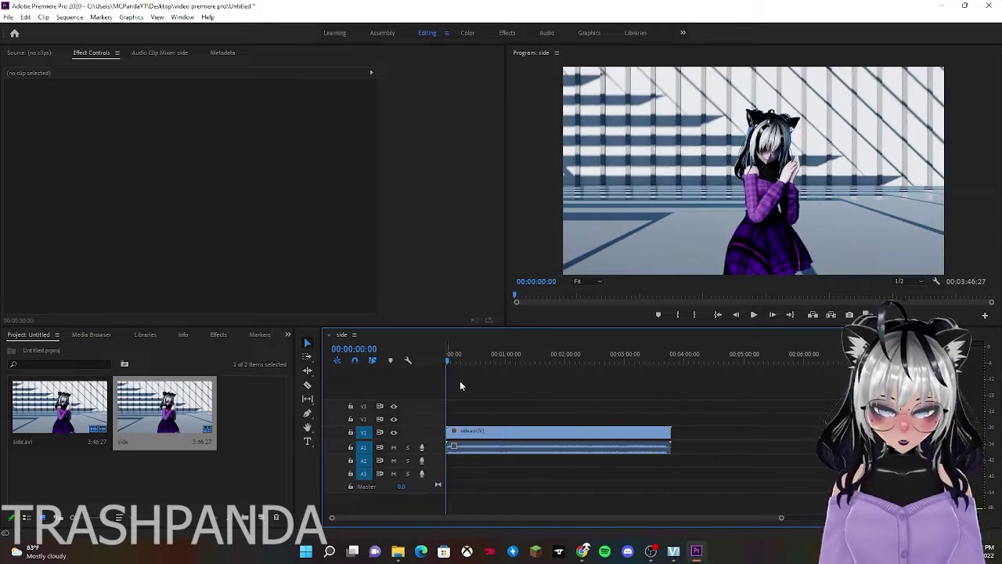
Add a TRASHPANDA text title in the lower-left area of the video frame
click(306, 441)
click(585, 245)
text(TRASHAPANDA)
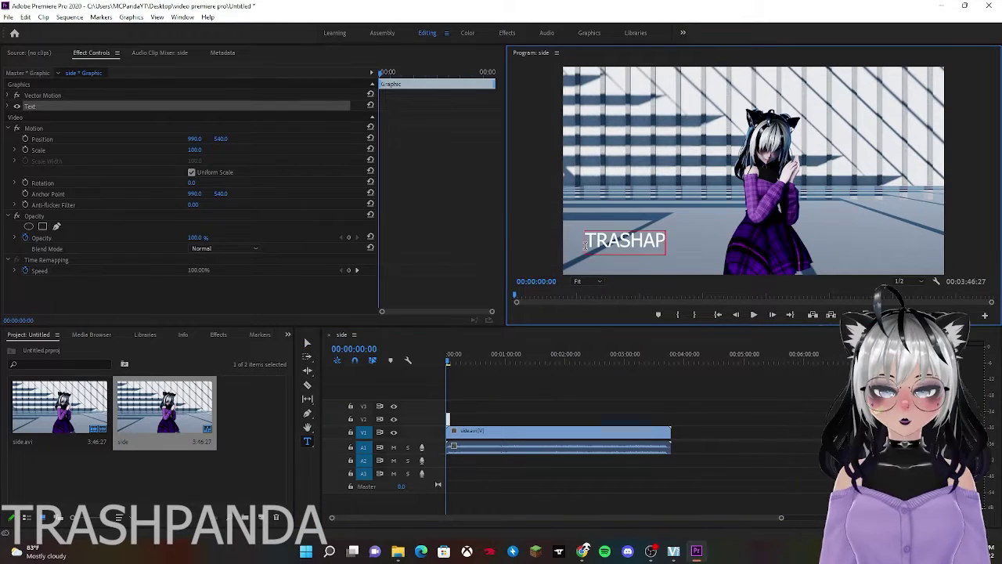
key(BackSpace)
key(BackSpace)
key(BackSpace)
key(BackSpace)
text(PANDA)
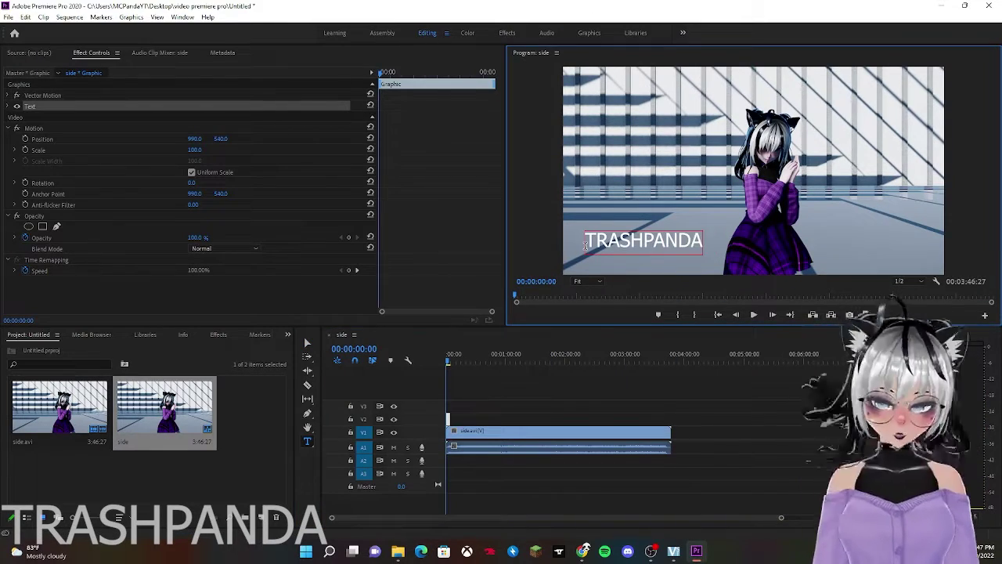
Reposition the title to 879, 653 with reduced opacity, and extend its clip to the full length of side.avi
drag(194, 139, 280, 138)
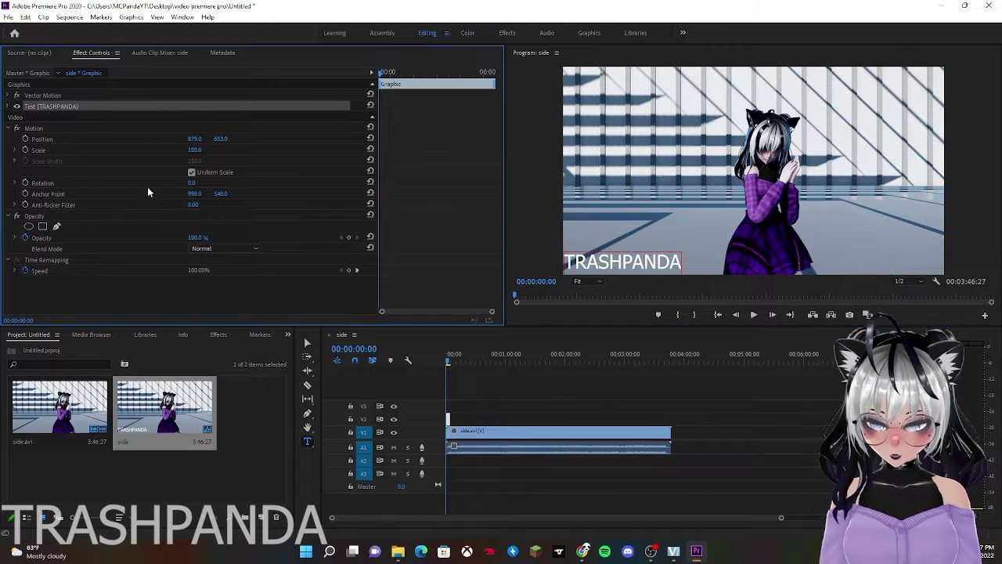
drag(194, 238, 159, 238)
drag(452, 417, 670, 417)
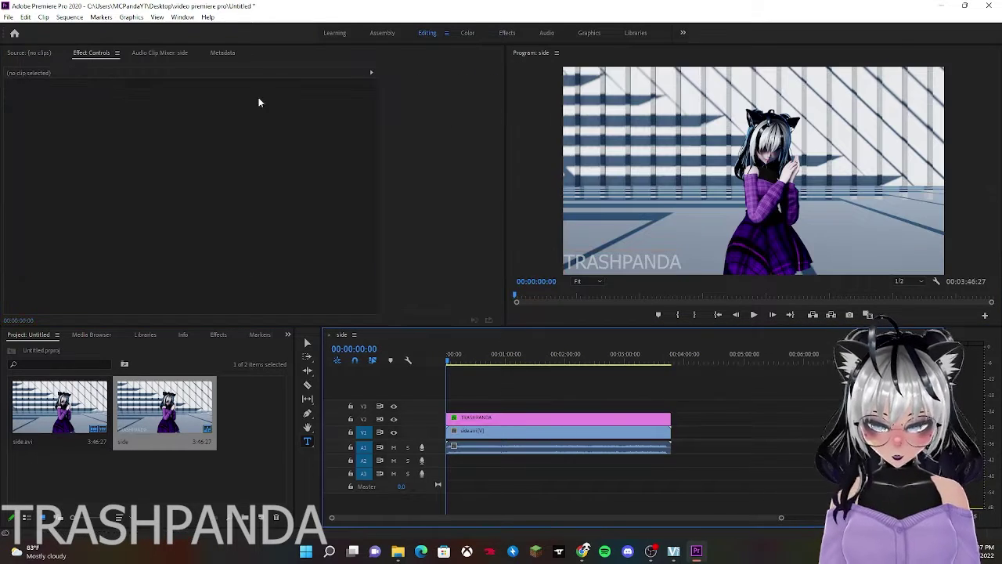
Select all timeline clips and export the sequence as side.mp4 in H.264 with the Match Source - High bitrate preset
click(25, 16)
click(49, 164)
click(9, 16)
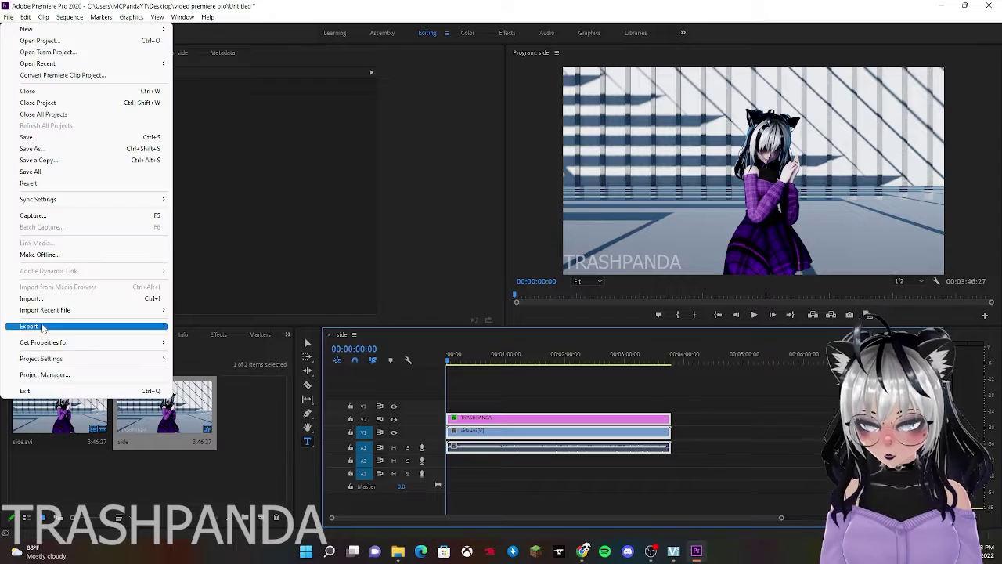
mouse_move(43, 327)
click(200, 325)
key(ctrl+m)
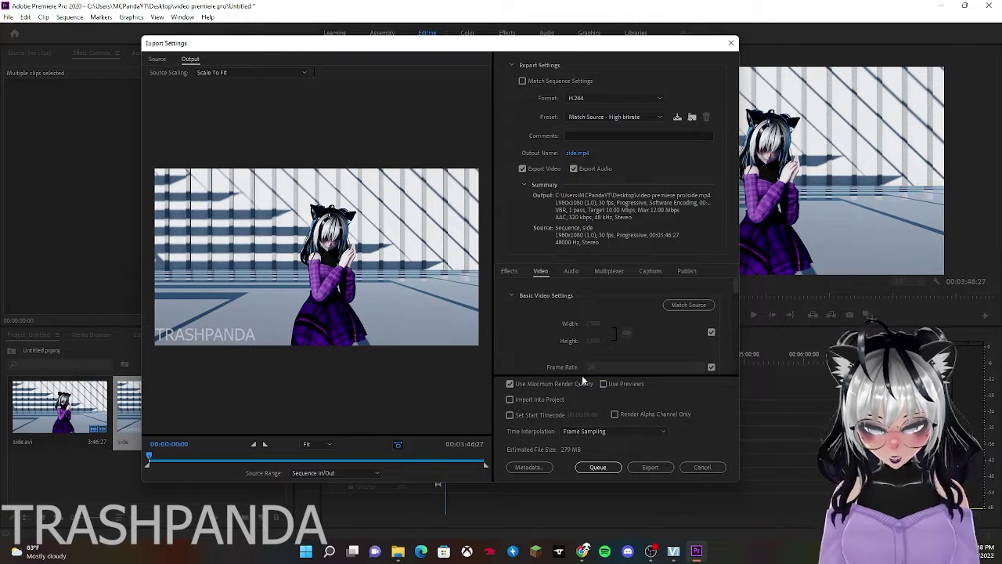
scroll(604, 319, down, 5)
scroll(605, 315, up, 5)
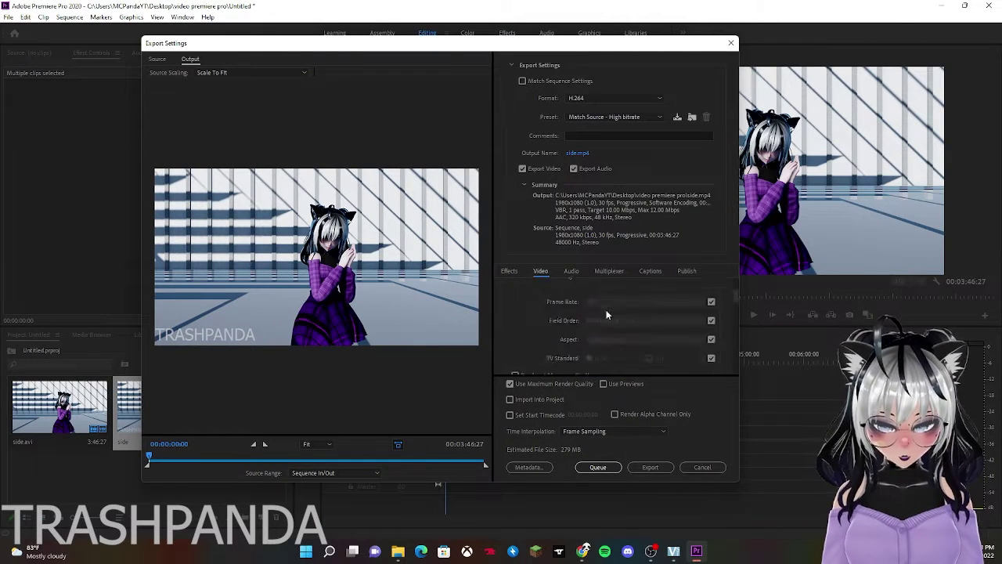
click(650, 467)
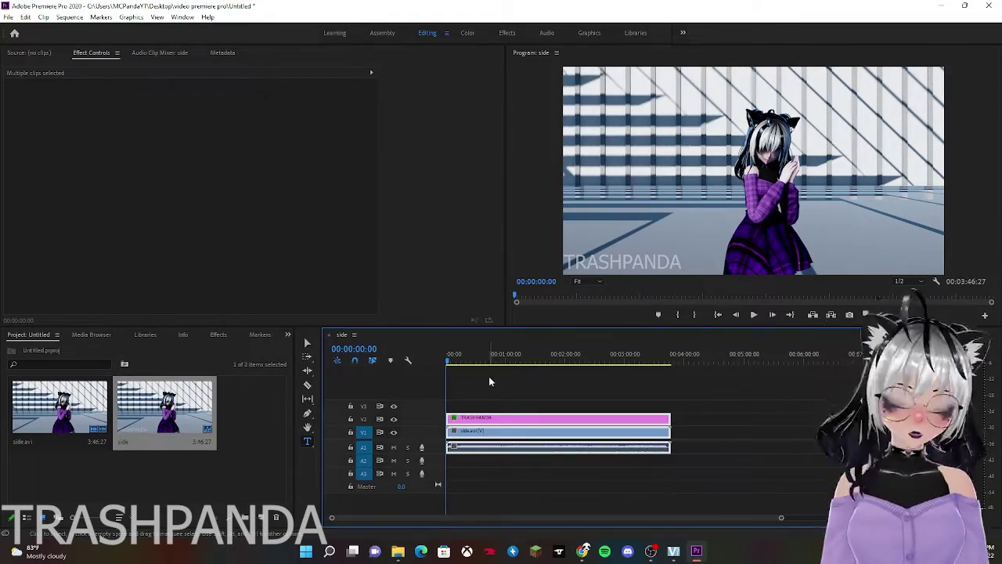
Quit Premiere Pro without saving the project and bring up the video premiere pro folder in File Explorer
click(989, 5)
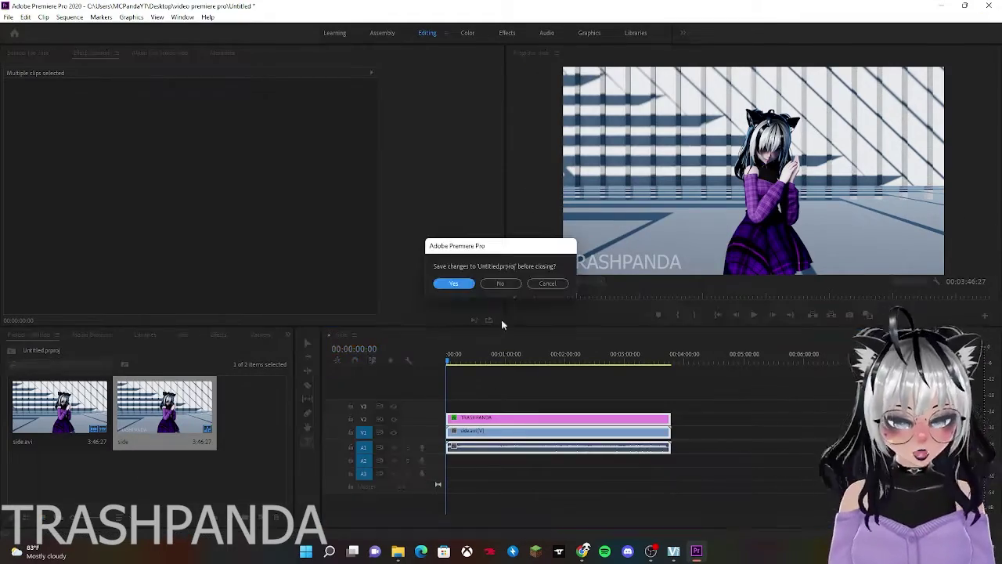
click(501, 284)
click(409, 553)
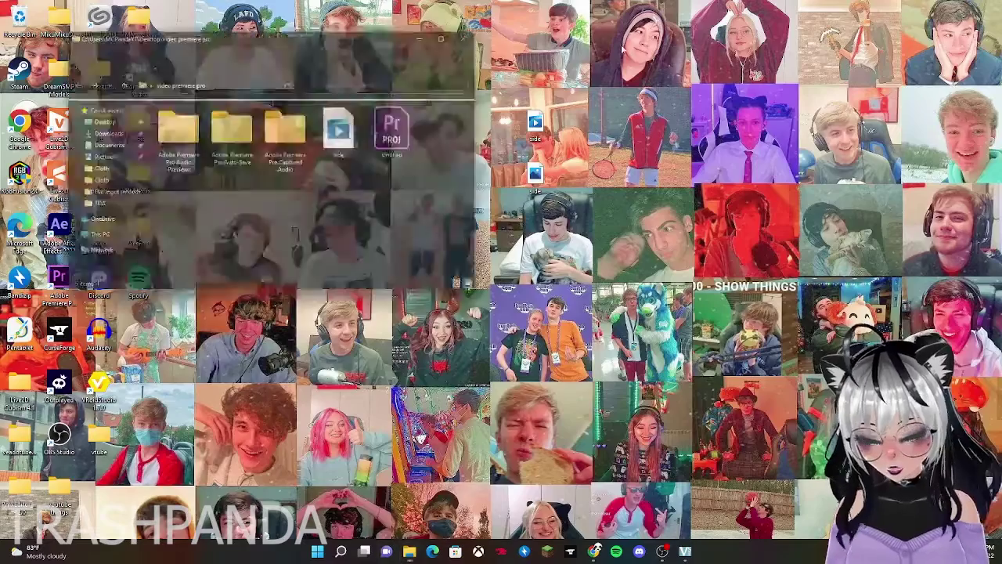
Delete the Premiere project file and the old side video on the desktop, and move the exported side video to the desktop
drag(352, 33, 457, 143)
click(506, 244)
key(Delete)
click(535, 120)
key(Delete)
drag(448, 241, 574, 72)
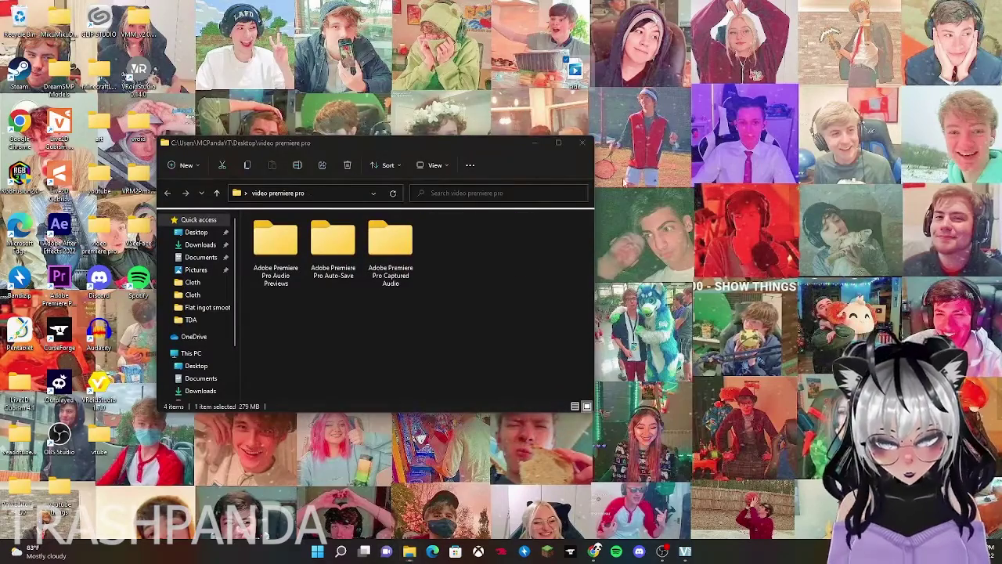
click(583, 143)
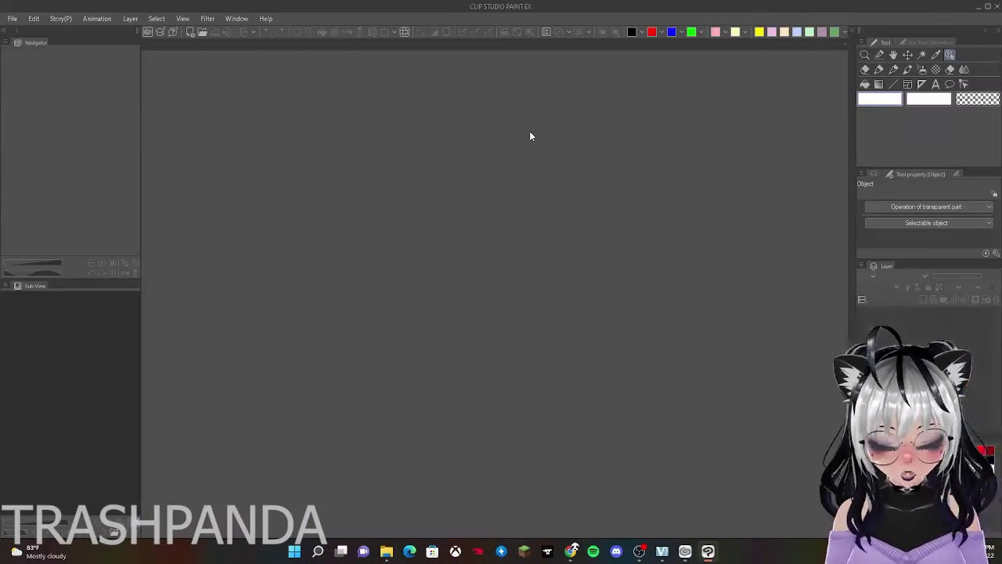
Switch to Clip Studio Paint, create a 1280 x 720 px illustration from the thumbnails preset, and import the side image from the desktop
key(ctrl+n)
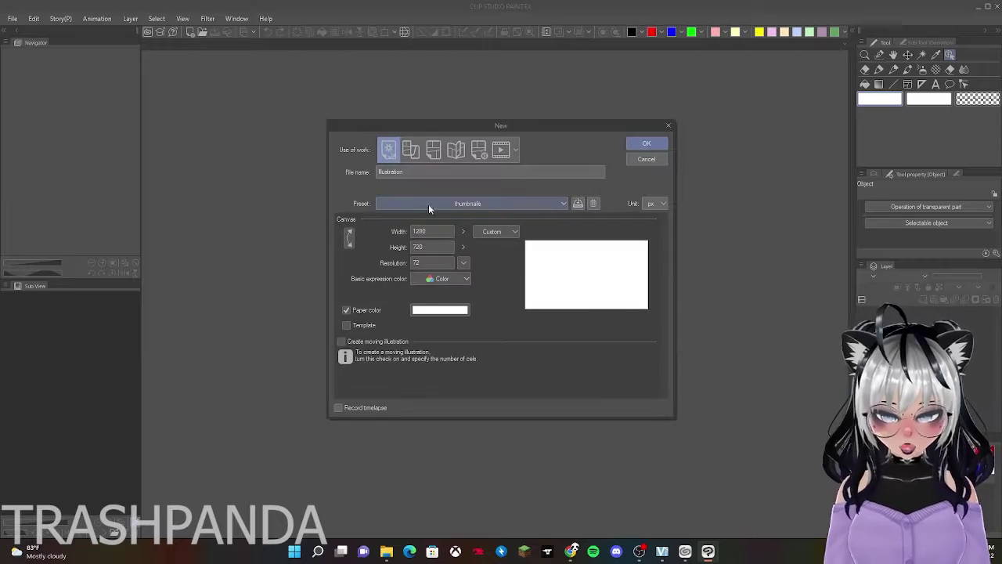
key(Return)
click(12, 18)
mouse_move(40, 235)
click(204, 238)
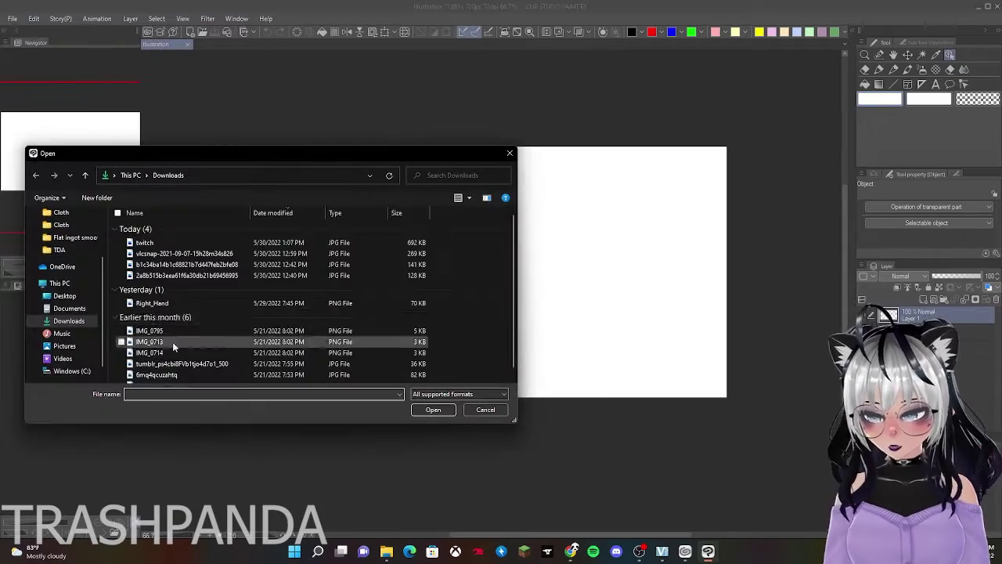
click(64, 296)
scroll(194, 267, down, 10)
double_click(188, 376)
scroll(469, 242, down, 2)
scroll(455, 253, up, 1)
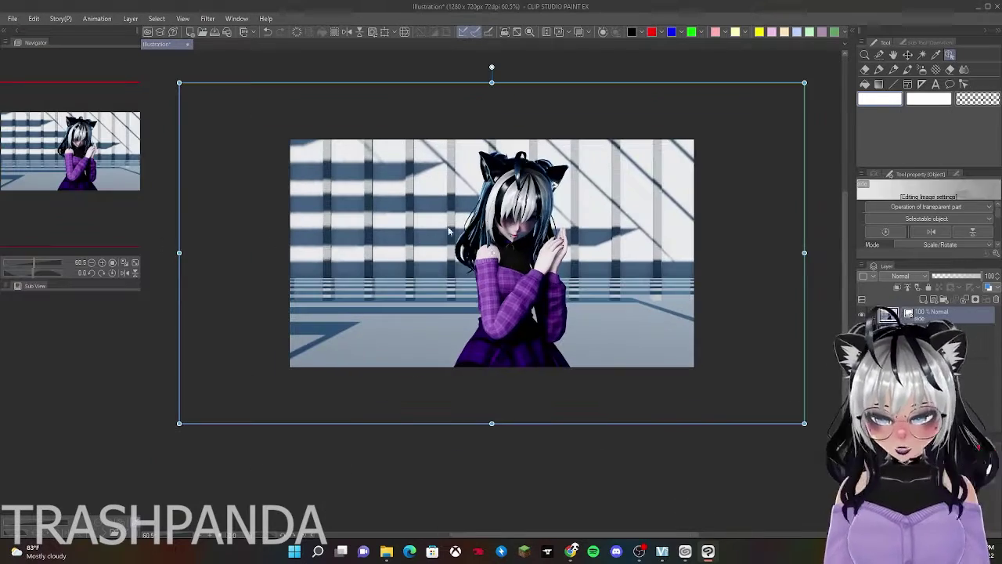
key(Return)
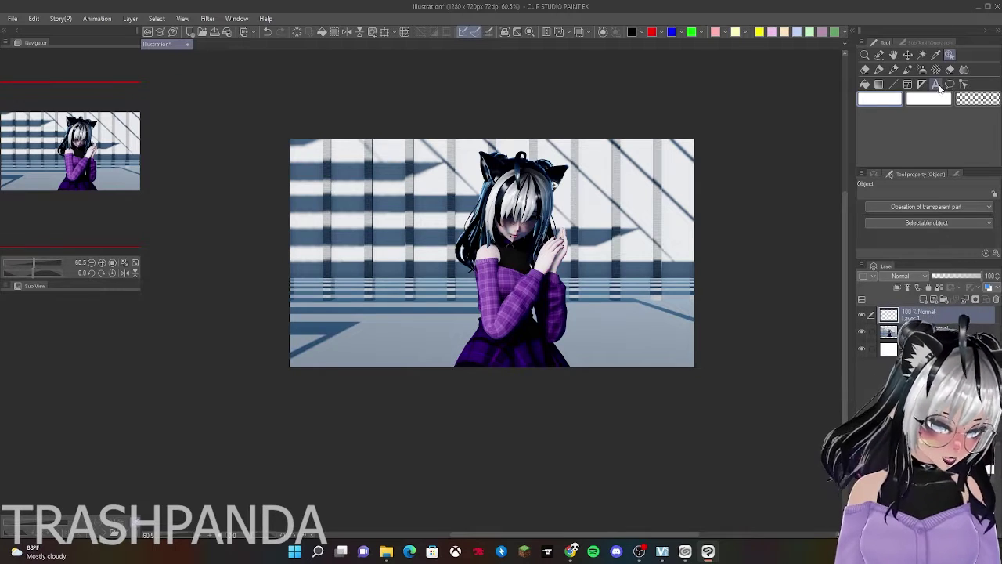
Add the text "Side to Side" to the lower part of the thumbnail at size 146.4
click(937, 85)
click(356, 294)
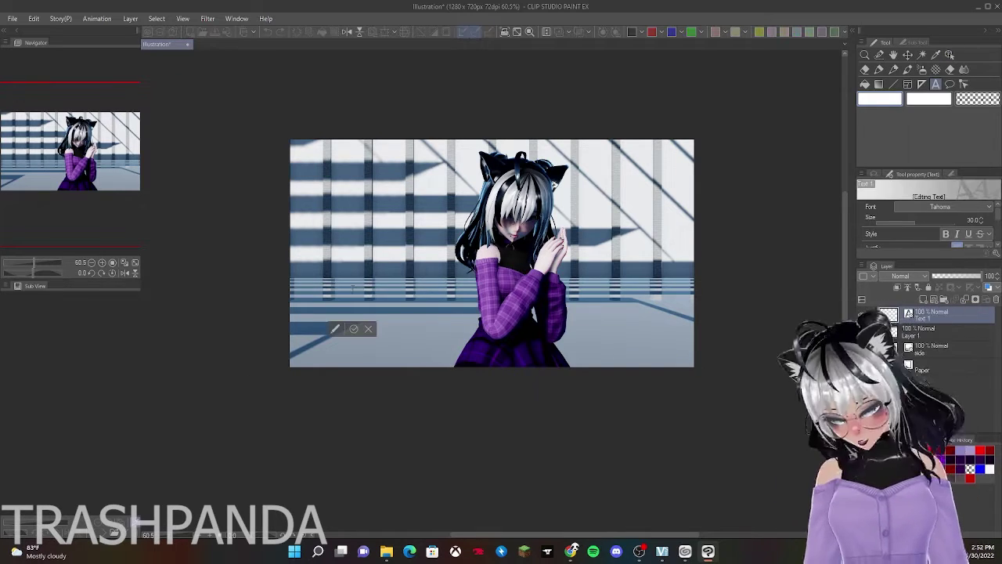
text(Side to Side)
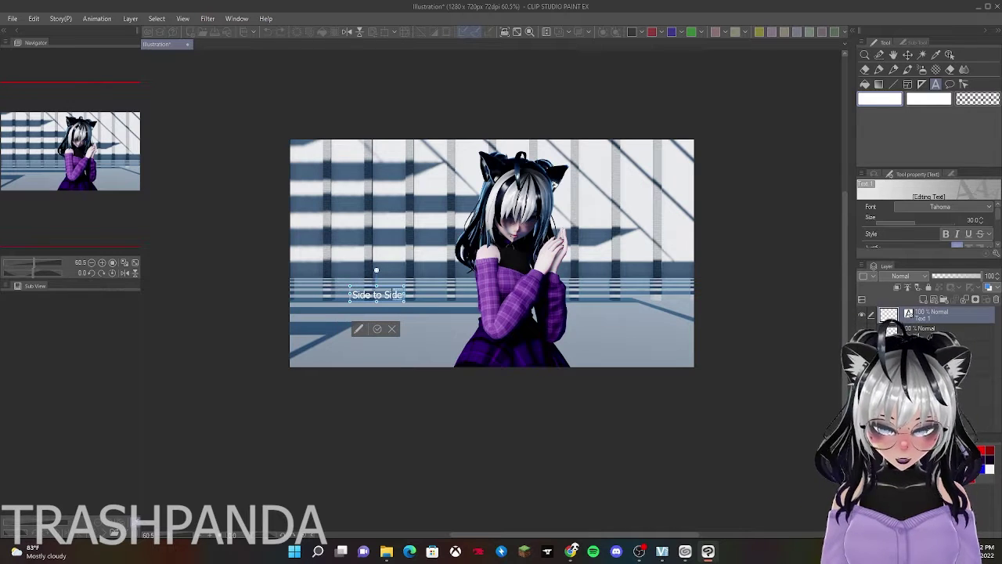
drag(915, 223, 933, 224)
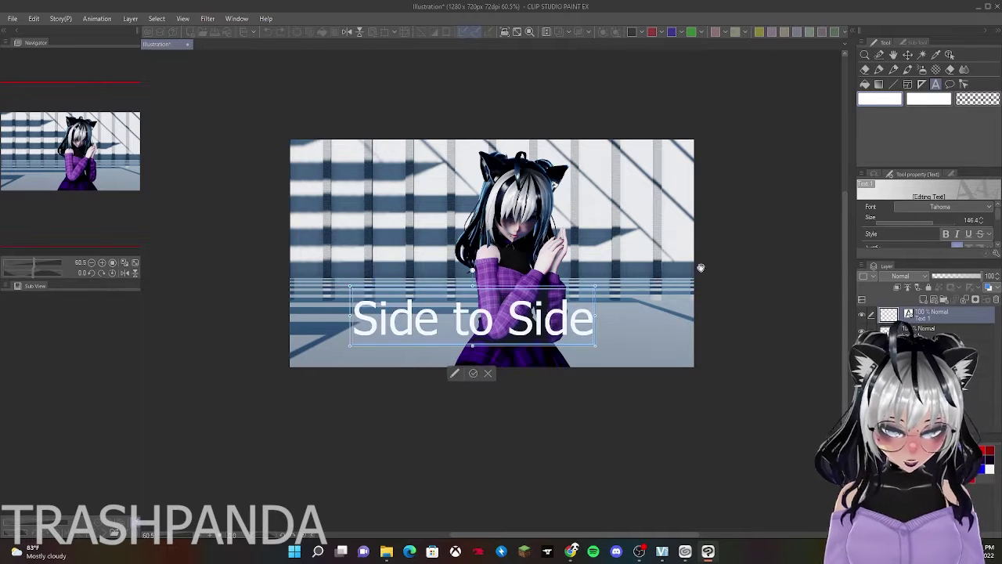
Tilt the title slightly upward across the lower part of the canvas and set its font to Stencil
drag(475, 270, 449, 277)
drag(574, 219, 578, 298)
click(915, 209)
scroll(935, 311, up, 2)
click(926, 300)
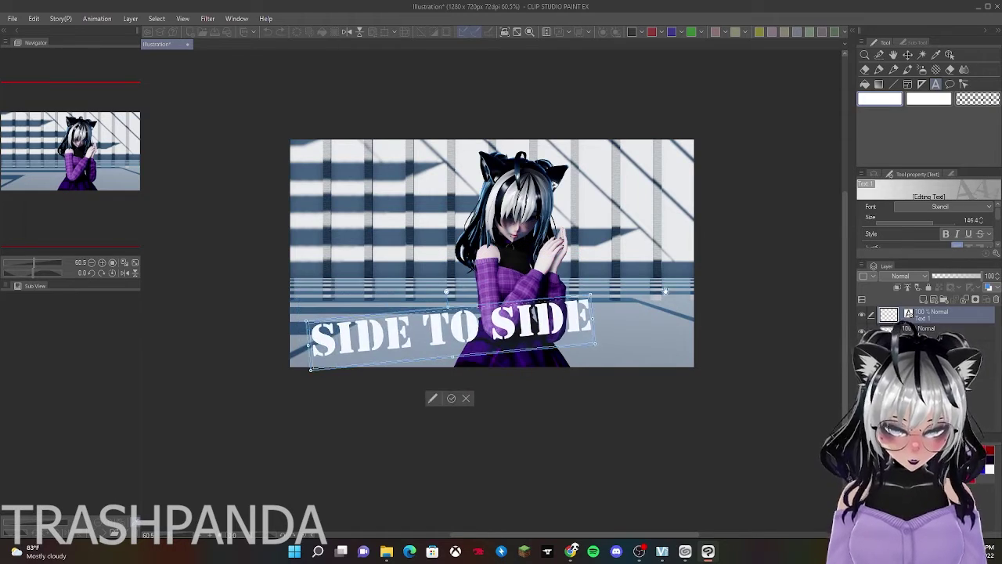
click(451, 398)
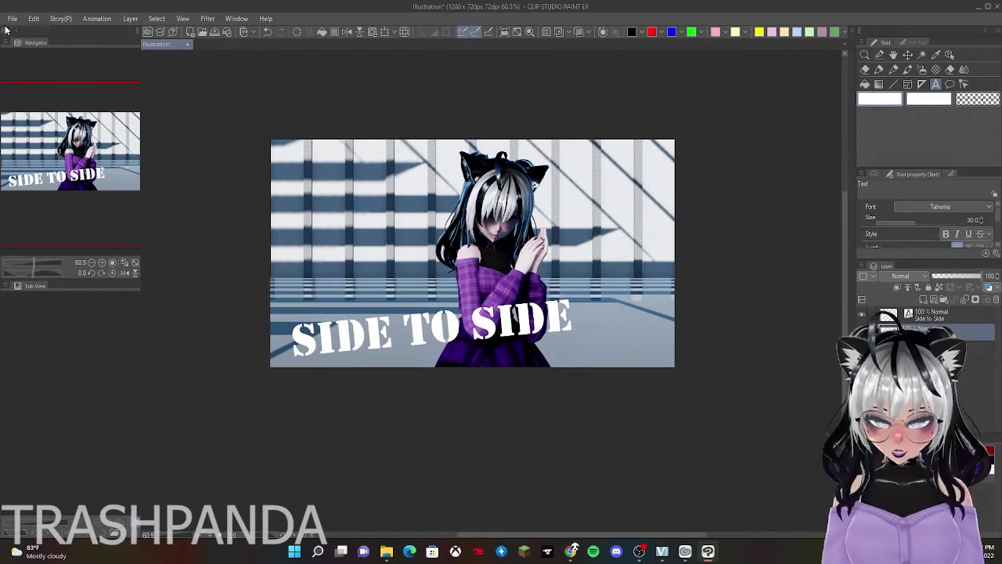
Save the thumbnail as a PNG file named side in the Downloads folder
click(12, 18)
click(31, 98)
click(110, 389)
click(99, 422)
drag(129, 373, 3, 349)
text(side)
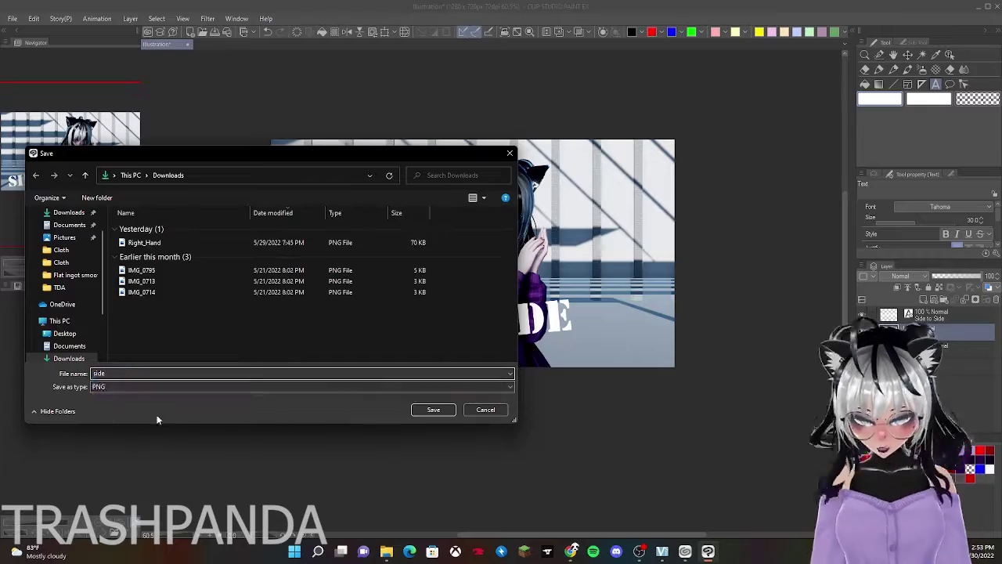
click(433, 410)
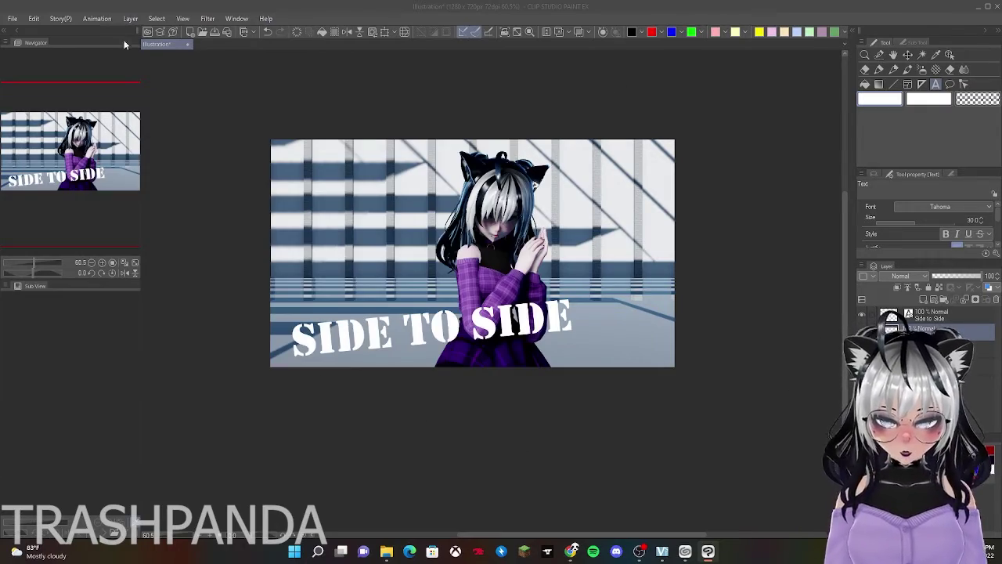
Quit Clip Studio Paint and switch to the Chrome browser
click(997, 7)
click(958, 50)
click(594, 551)
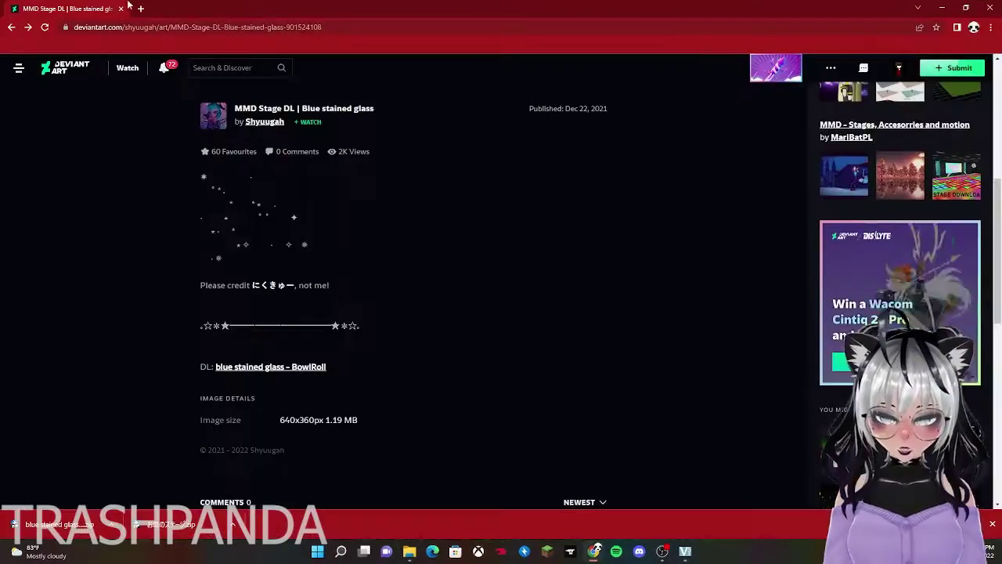
Check the browser's download history and reopen the closed DeviantArt page for the blue stained glass stage
click(141, 9)
click(121, 9)
click(991, 27)
click(900, 99)
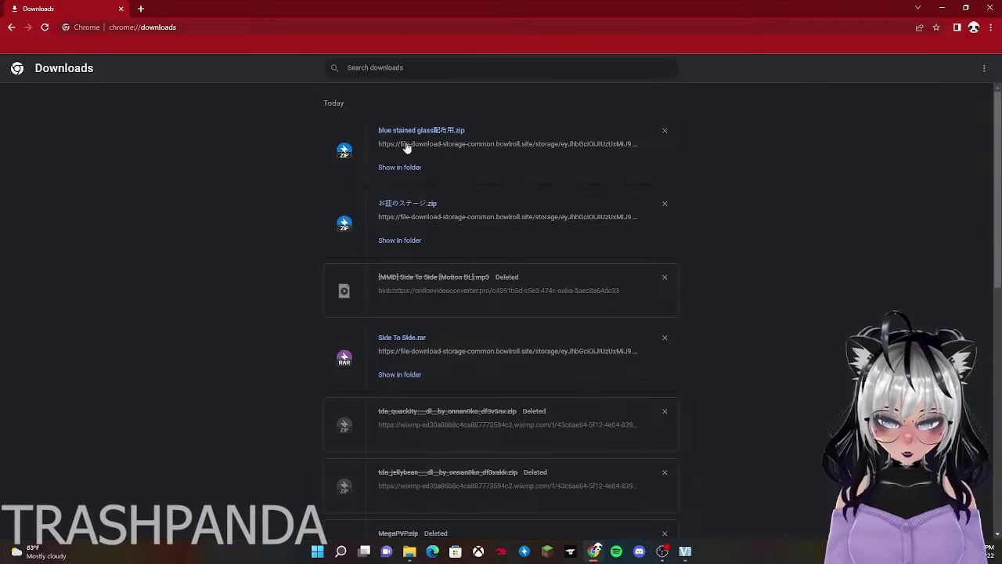
click(990, 27)
mouse_move(885, 90)
click(666, 124)
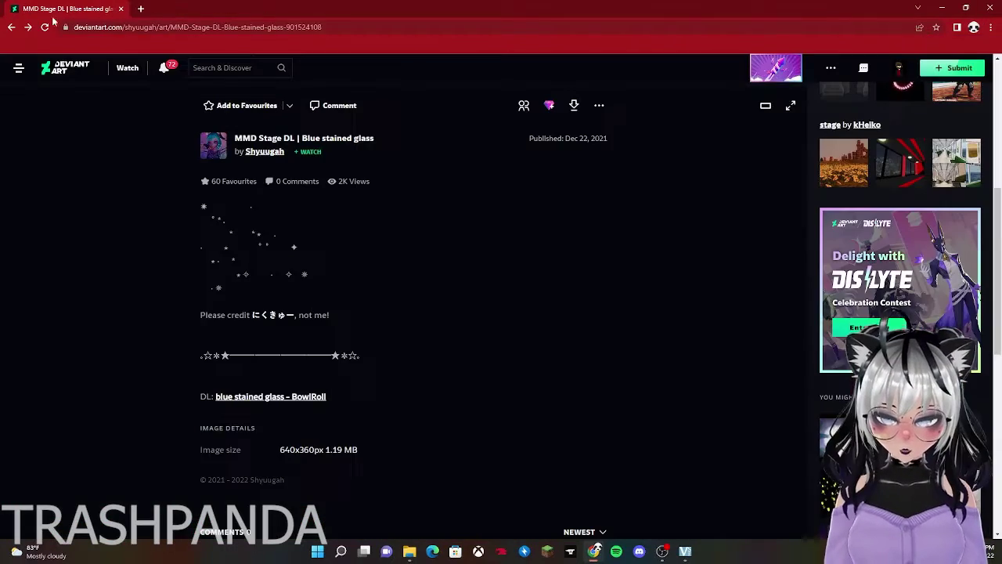
Open YouTube in a new tab and the "[MMD] Side To Side [Motion DL]" video in another
click(140, 8)
text(youtu)
key(Return)
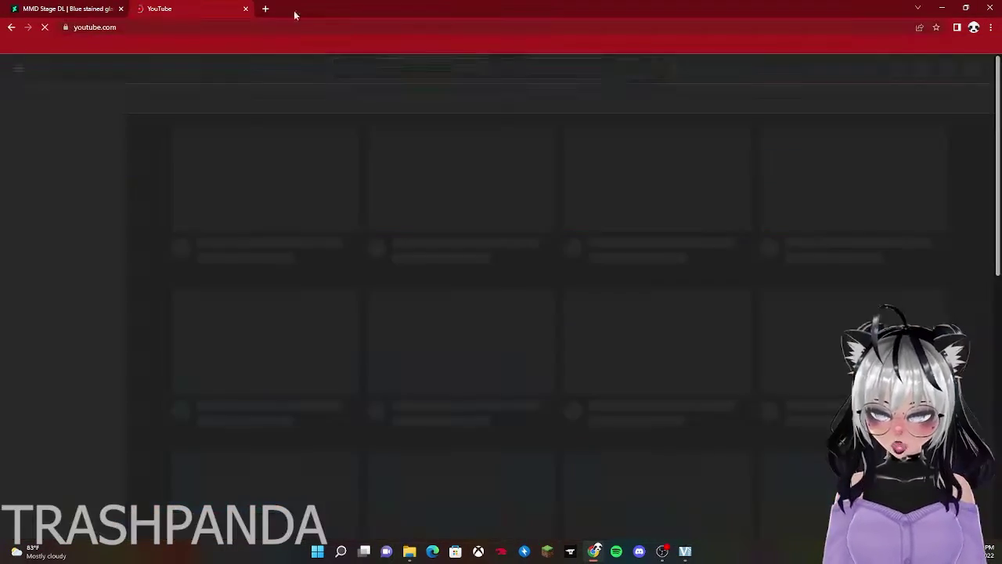
click(266, 10)
text(mmds)
key(BackSpace)
text(side)
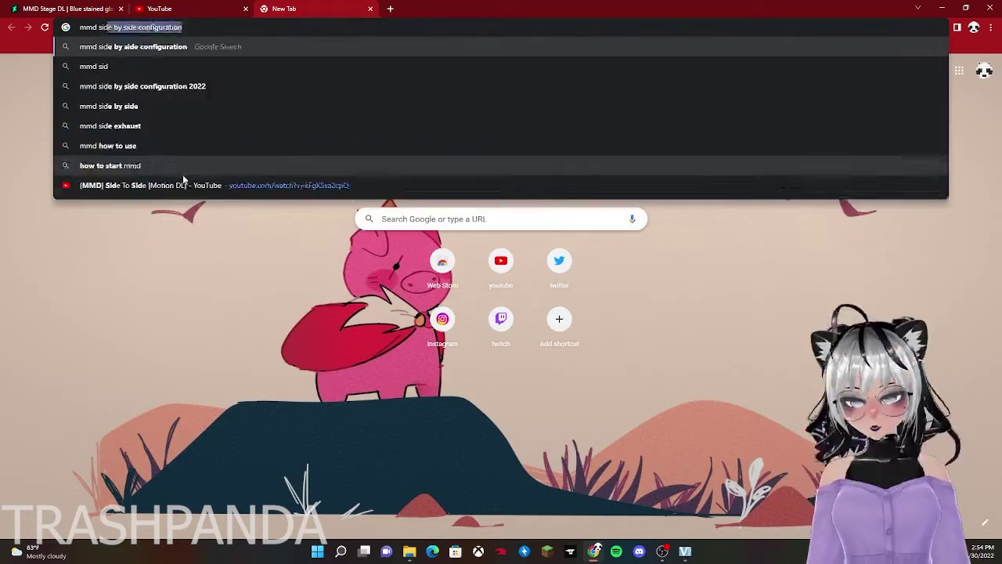
click(183, 184)
Pause the video and expand its description to examine the song, motion, model and stage credits
click(73, 454)
scroll(74, 450, down, 4)
click(83, 307)
scroll(50, 458, down, 2)
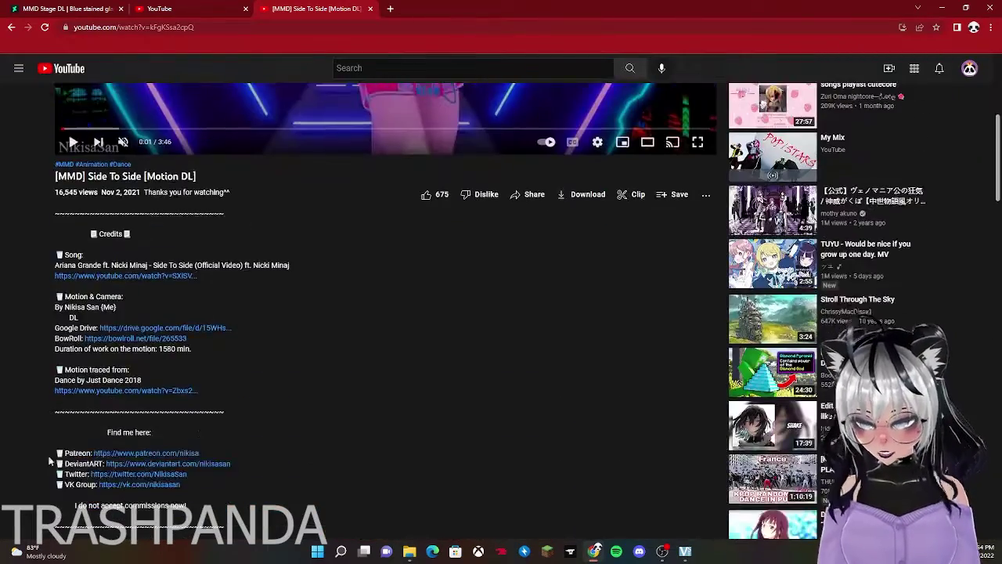
scroll(177, 353, up, 5)
scroll(377, 293, down, 7)
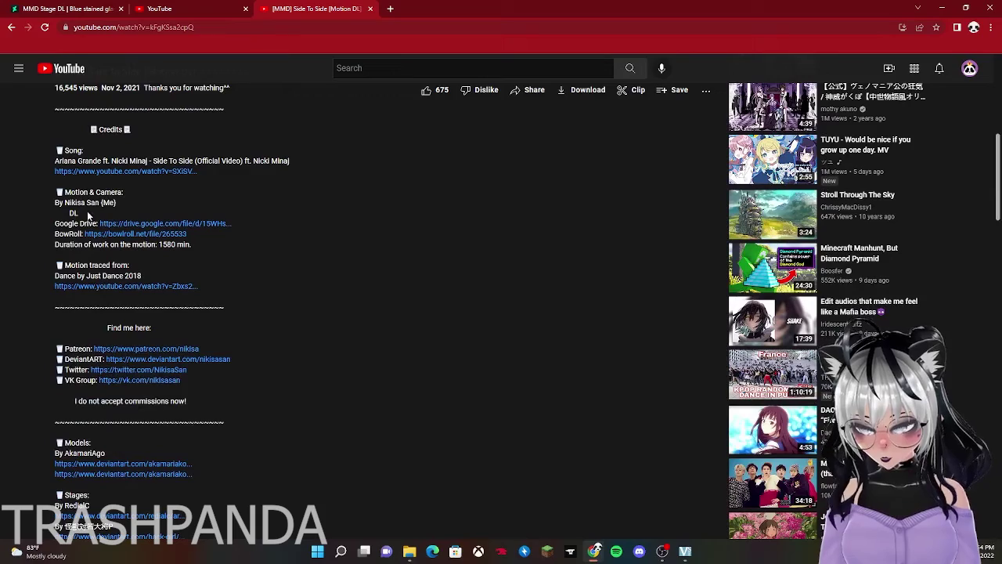
scroll(313, 252, up, 1)
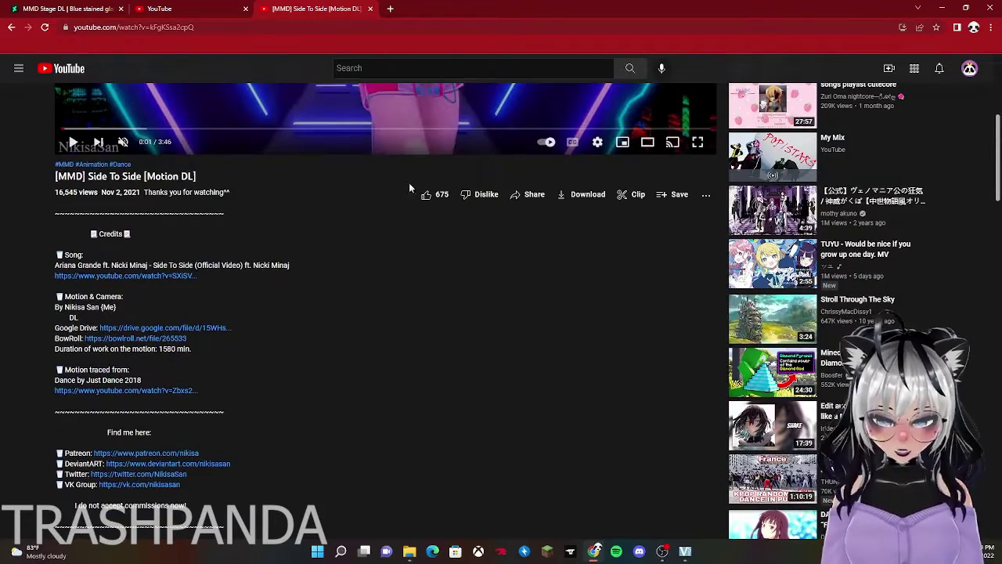
Switch YouTube to the Trashpanda animations account and open its channel page
click(188, 9)
click(970, 69)
click(970, 70)
click(274, 11)
click(970, 69)
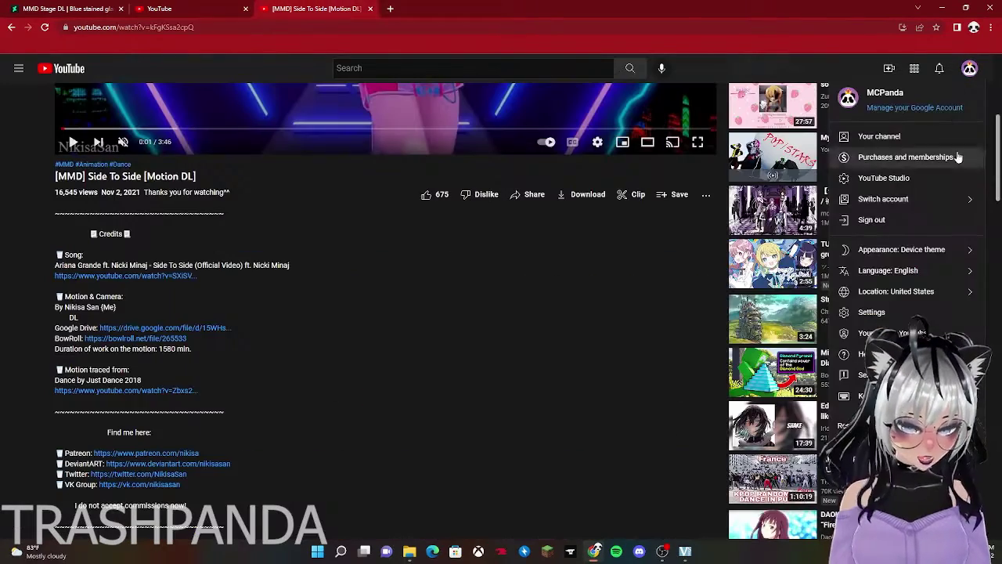
click(892, 199)
click(891, 396)
key(ctrl+shift+Tab)
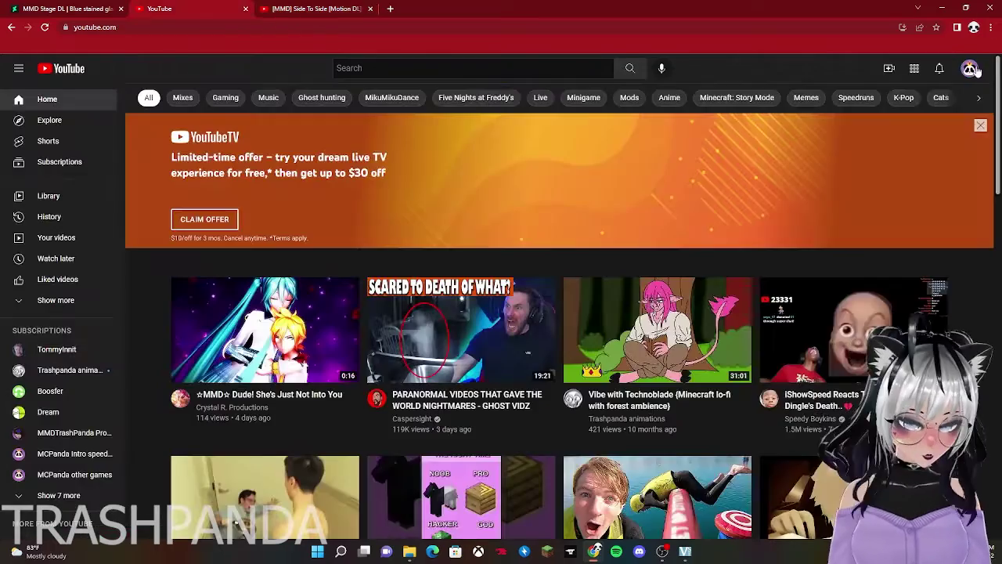
click(969, 68)
click(895, 196)
click(895, 189)
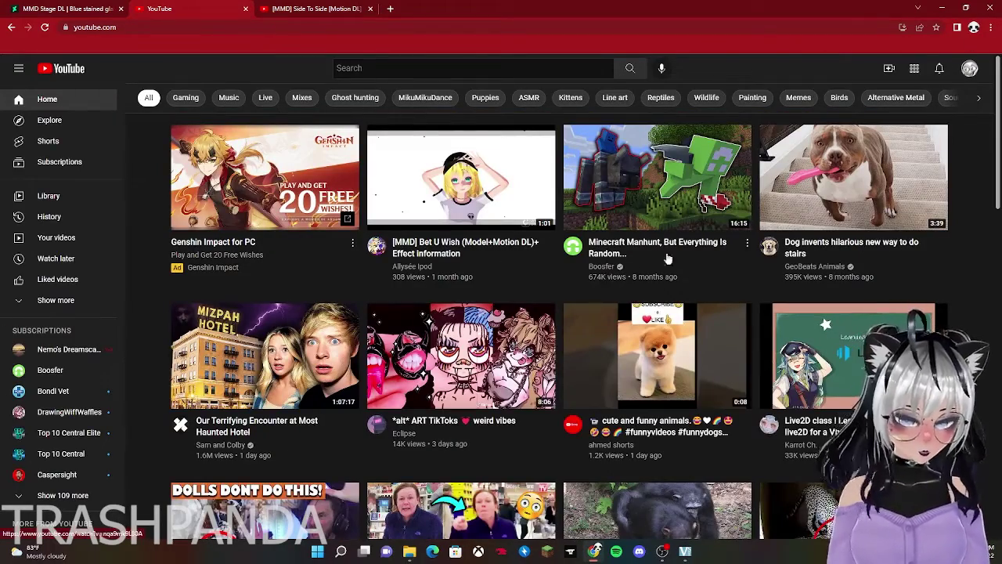
click(969, 68)
click(883, 134)
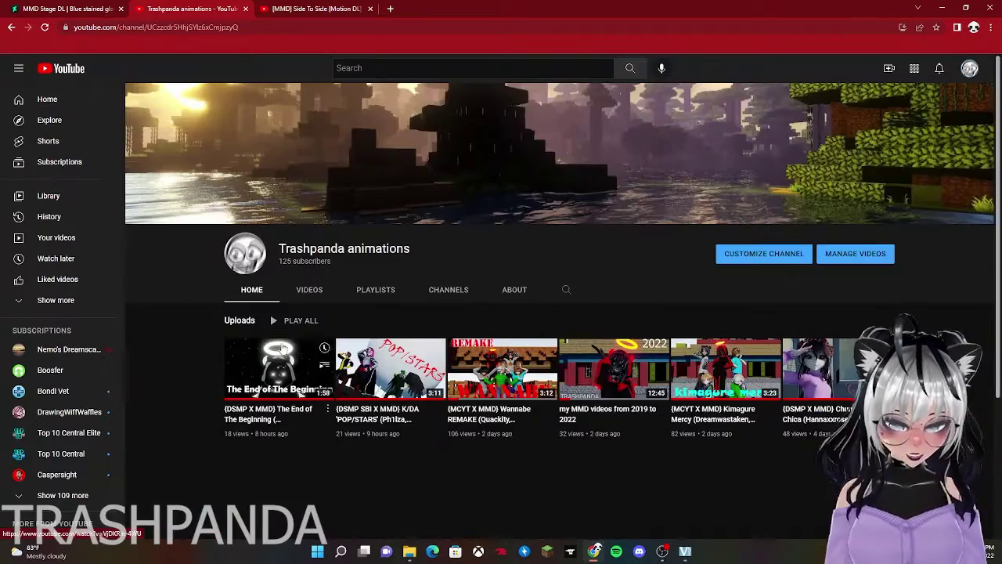
Browse the channel's uploaded videos and start a new video upload
click(309, 290)
scroll(447, 383, down, 10)
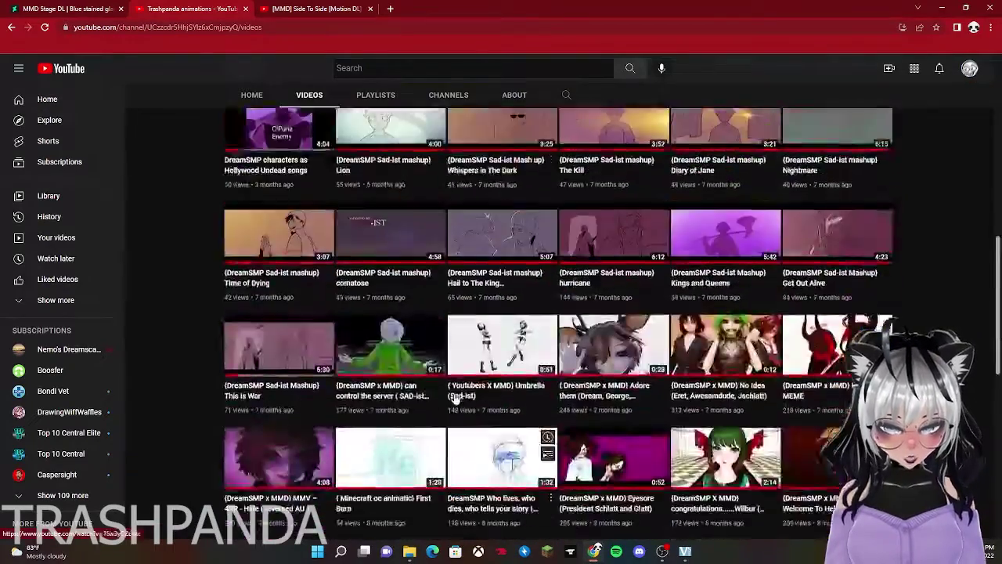
scroll(456, 398, up, 10)
click(890, 69)
click(914, 93)
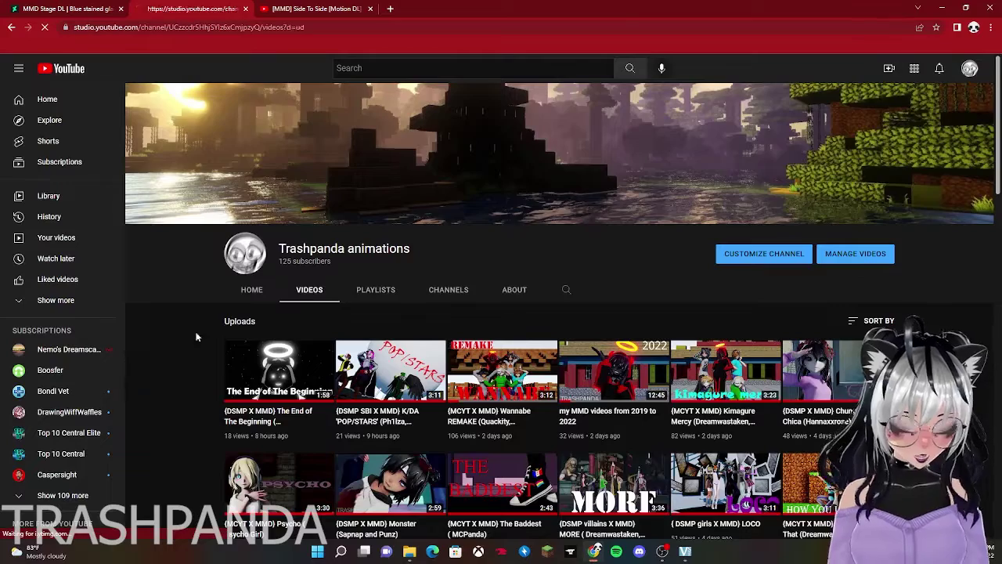
Upload the side MP4 video from the Desktop folder
click(411, 554)
click(86, 105)
scroll(168, 234, down, 10)
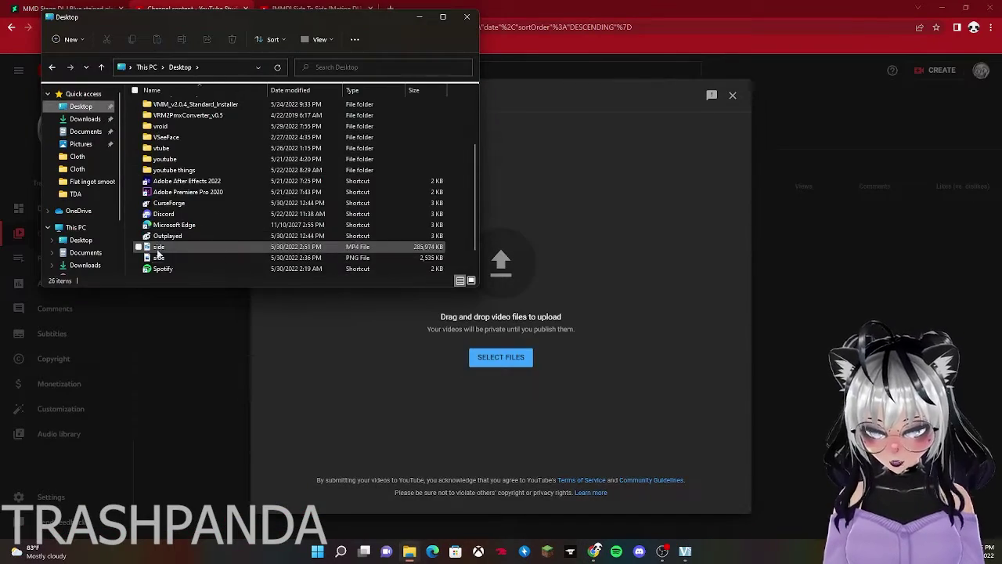
drag(159, 249, 537, 322)
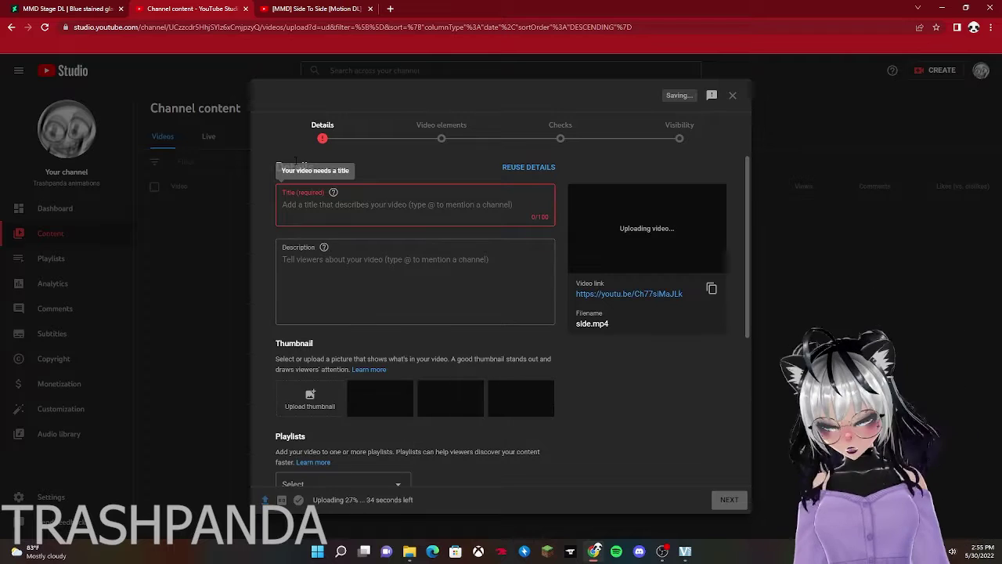
Title the video "{MCYT X MMD} Side To Side (MCpanda)"
text({)
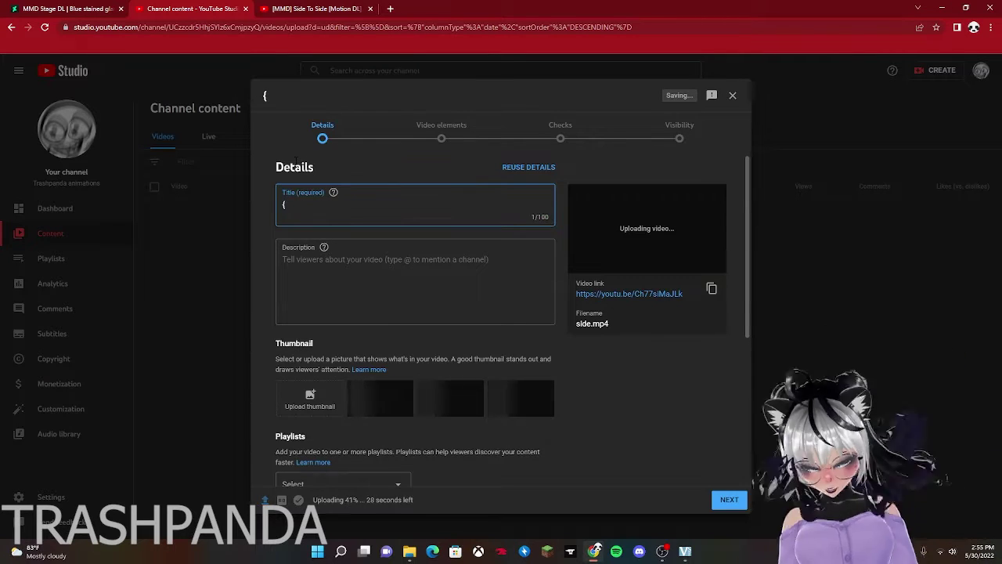
text(MCYT X MMD})
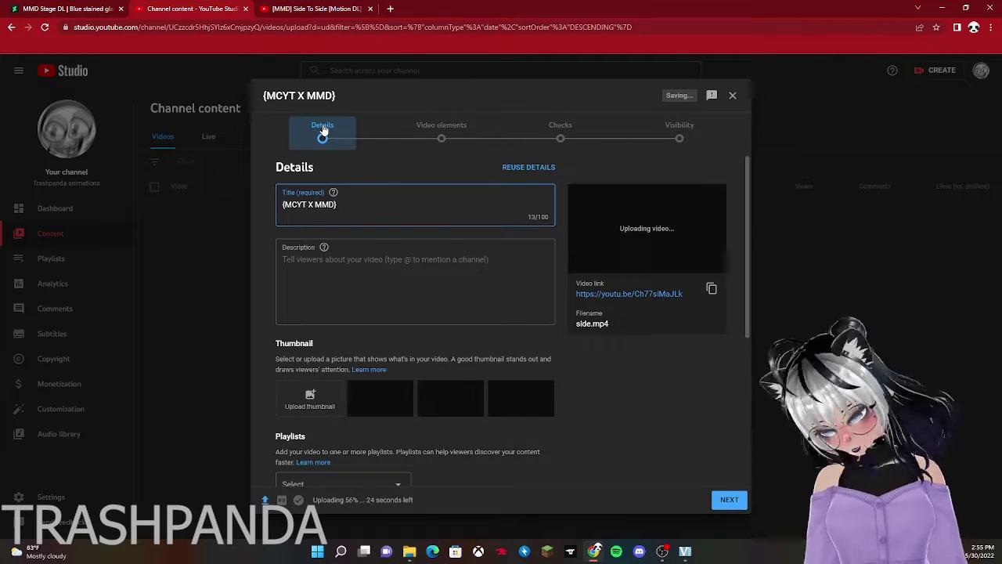
text( Side To Sid)
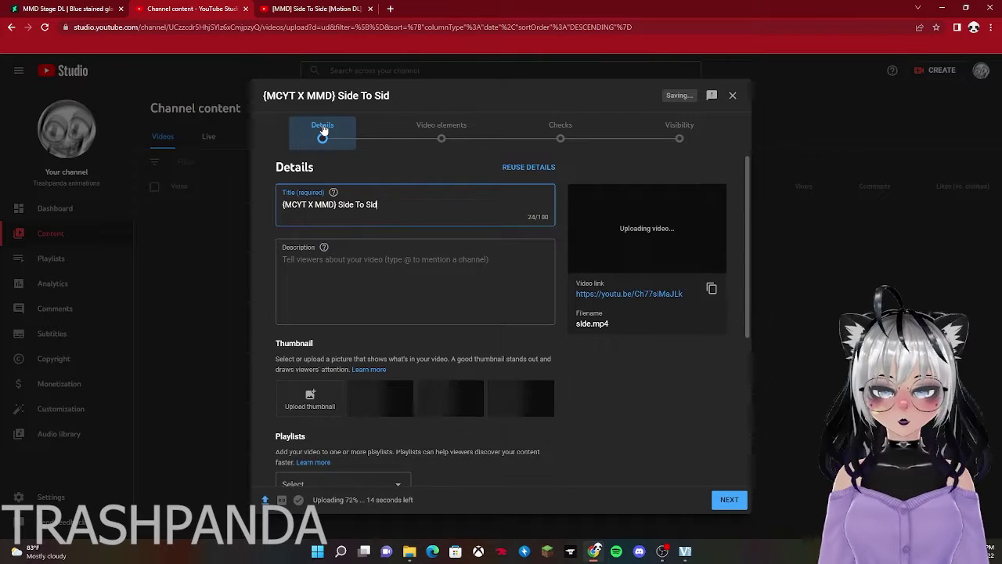
text(e ( MCpanda))
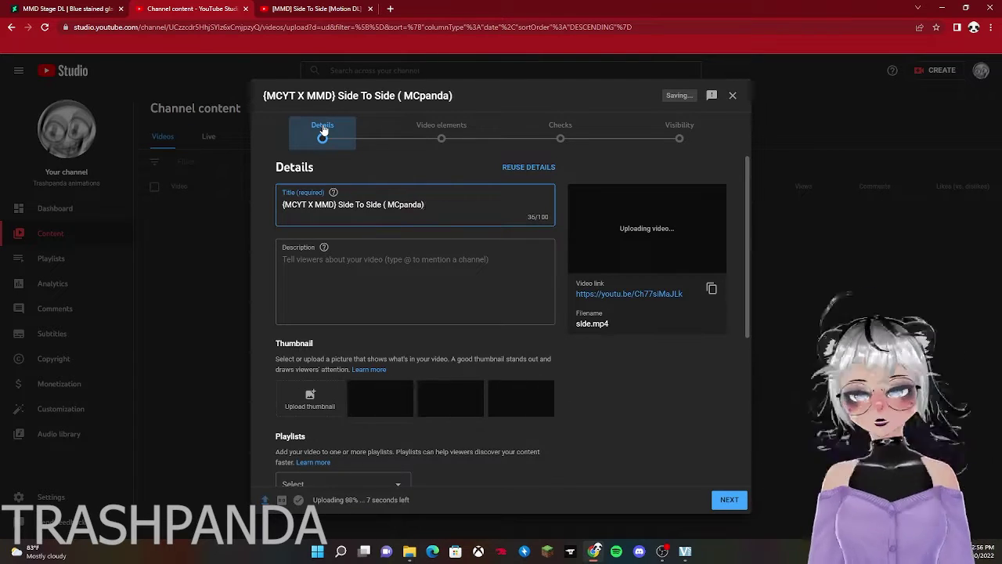
click(386, 204)
key(BackSpace)
Begin the description with "this was for a tutorial video that someone asked me to make."
click(352, 278)
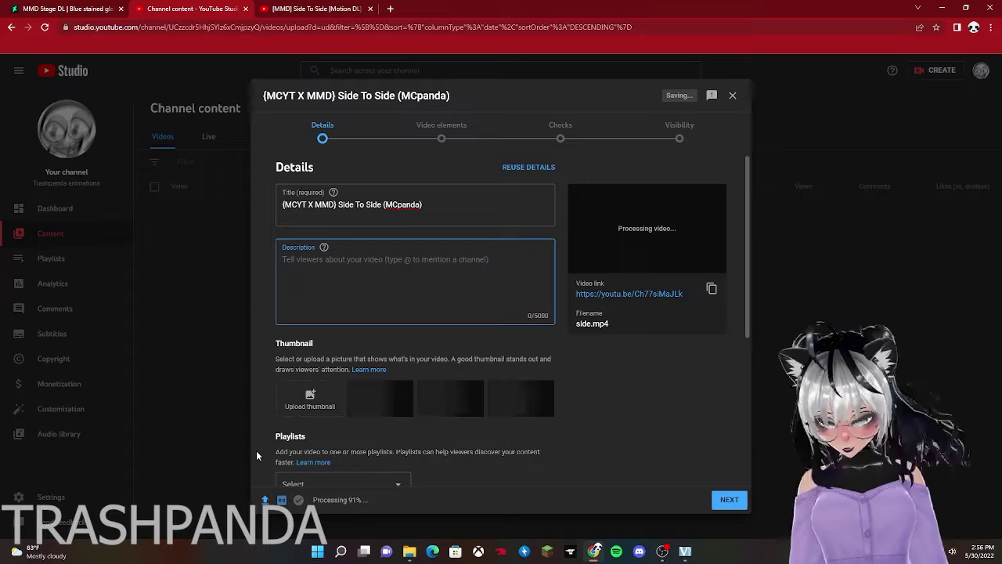
text(this was for a tu)
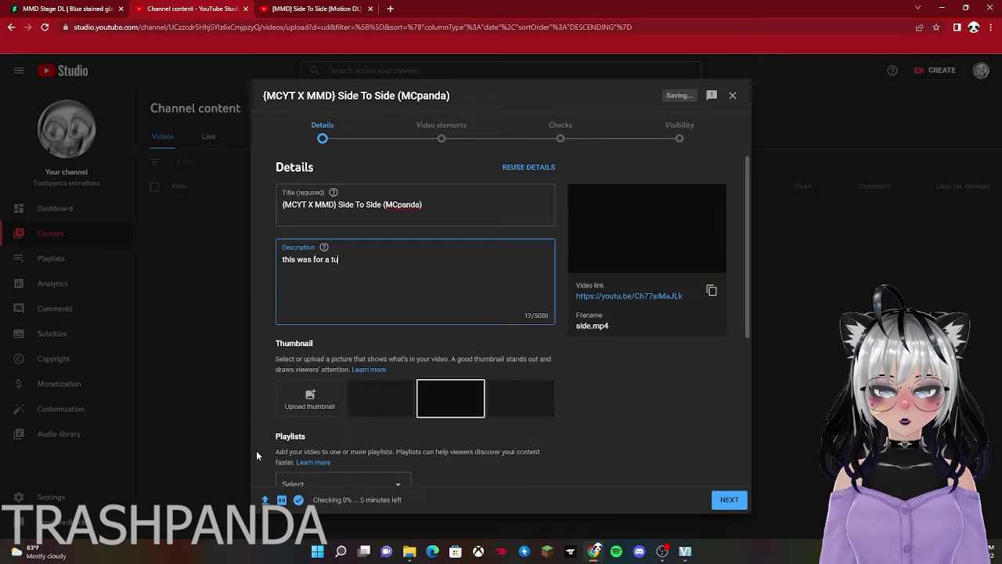
text(torial video that someone)
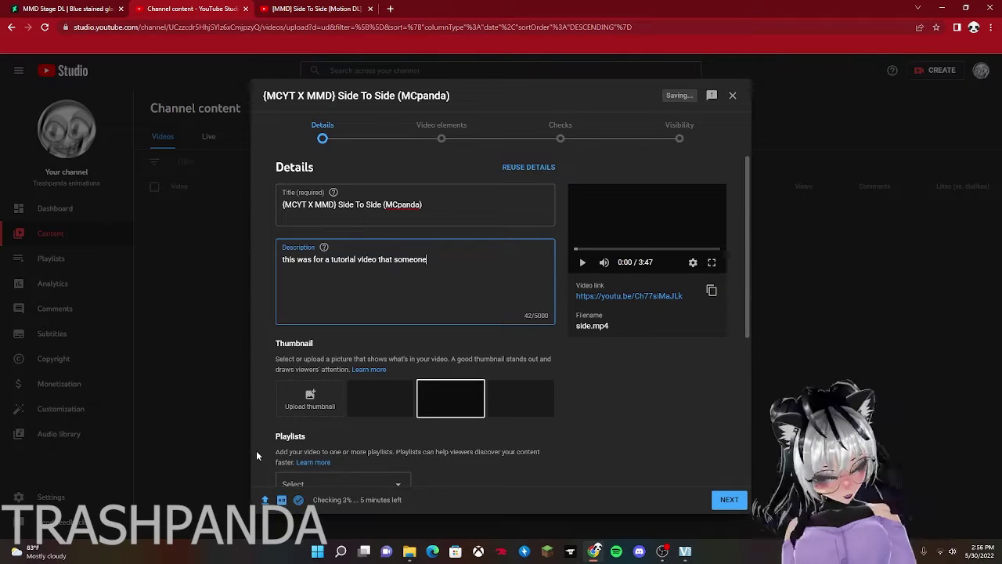
text( asked me to make.)
key(Return)
key(Return)
Add the model credit "model made by me" with "MCPanda: No DL" on the line beneath it
text(mo)
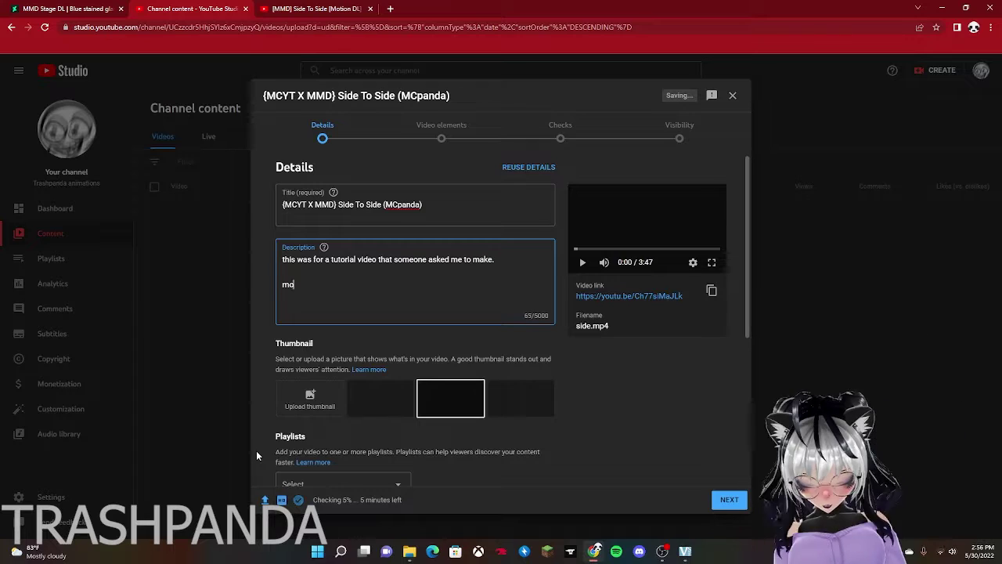
text(del made by me)
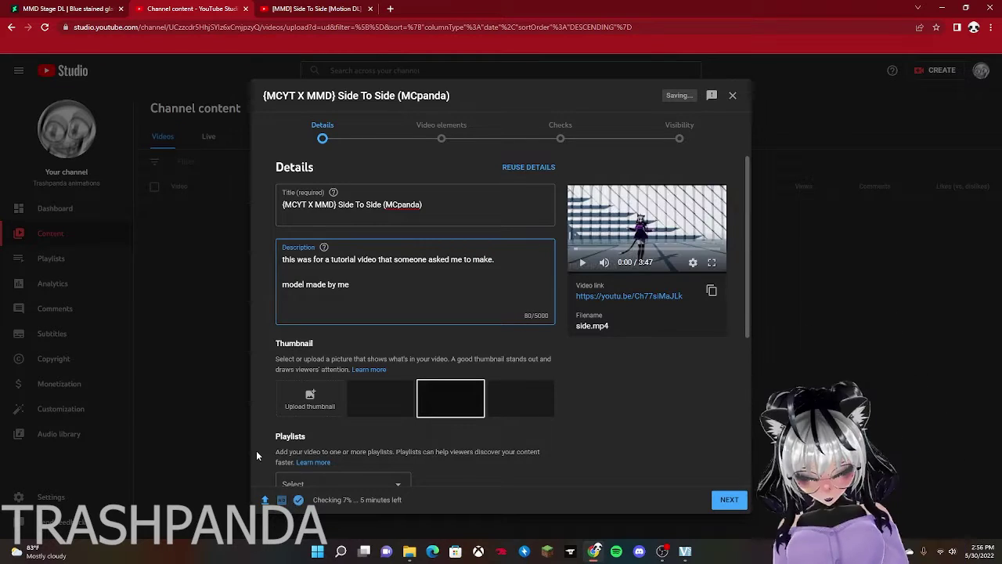
text(MCPanda)
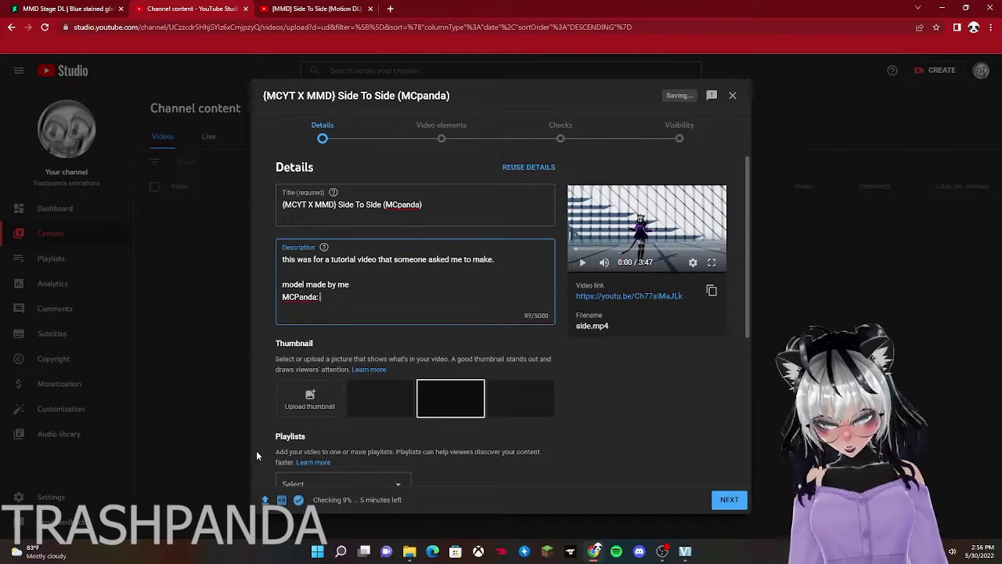
text(: No DL)
key(Return)
key(Return)
Add a "motion by" credit with the creator's channel name copied from the Side To Side motion video page
text(motion by)
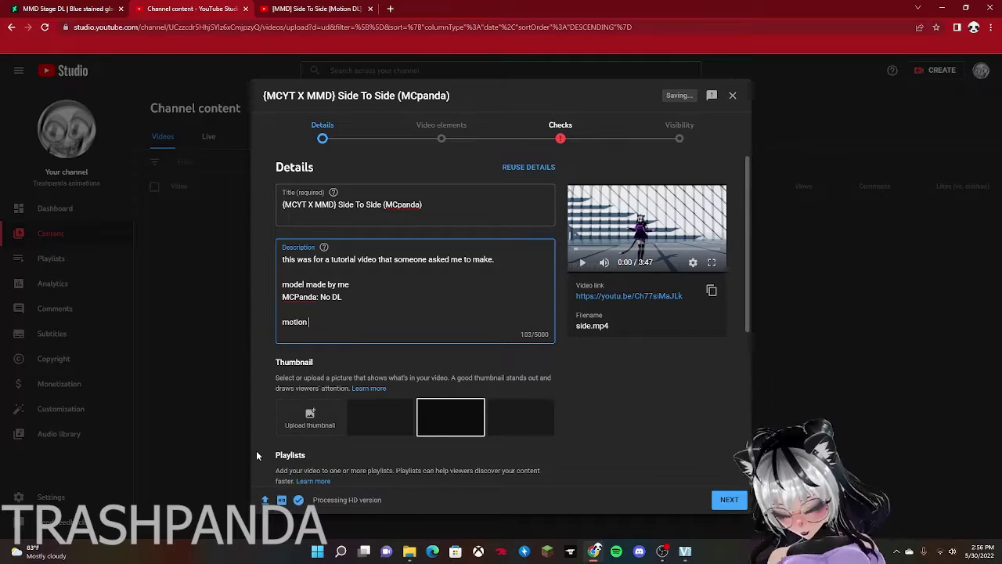
click(334, 7)
drag(133, 329, 87, 332)
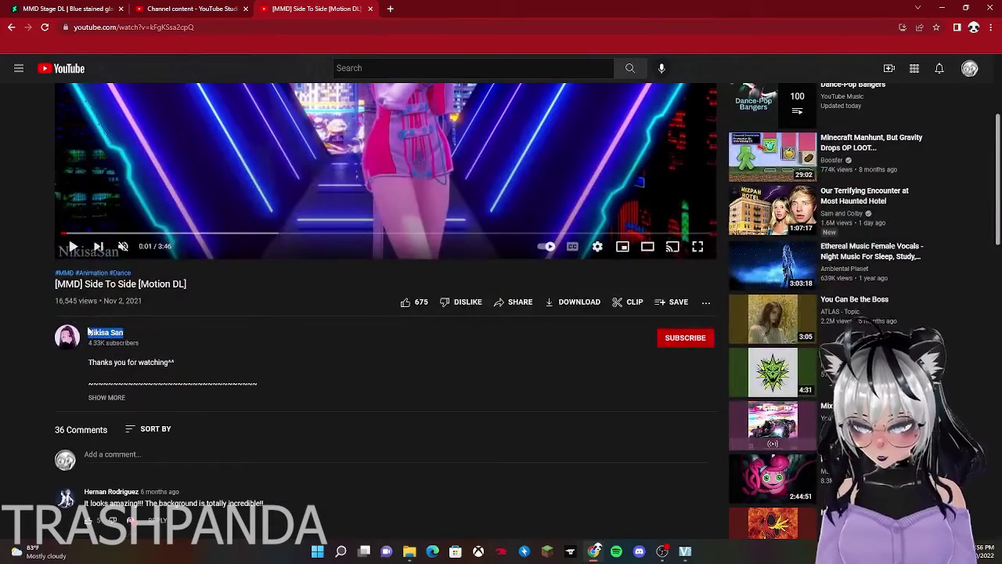
key(ctrl+c)
key(ctrl+shift+Tab)
key(Return)
key(ctrl+v)
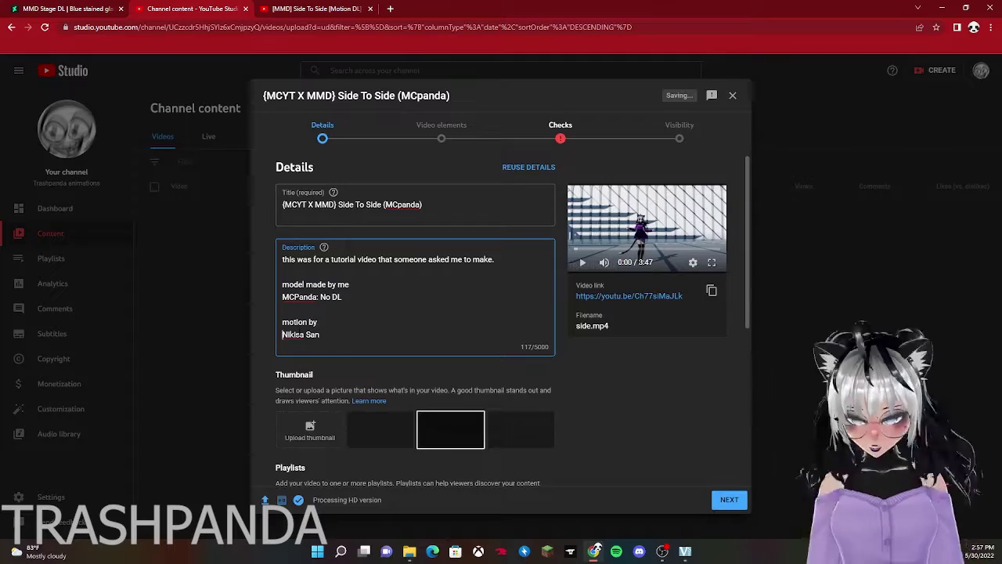
key(BackSpace)
Copy the motion video's URL into the description under the motion credit
key(ctrl+Tab)
key(ctrl+shift+Tab)
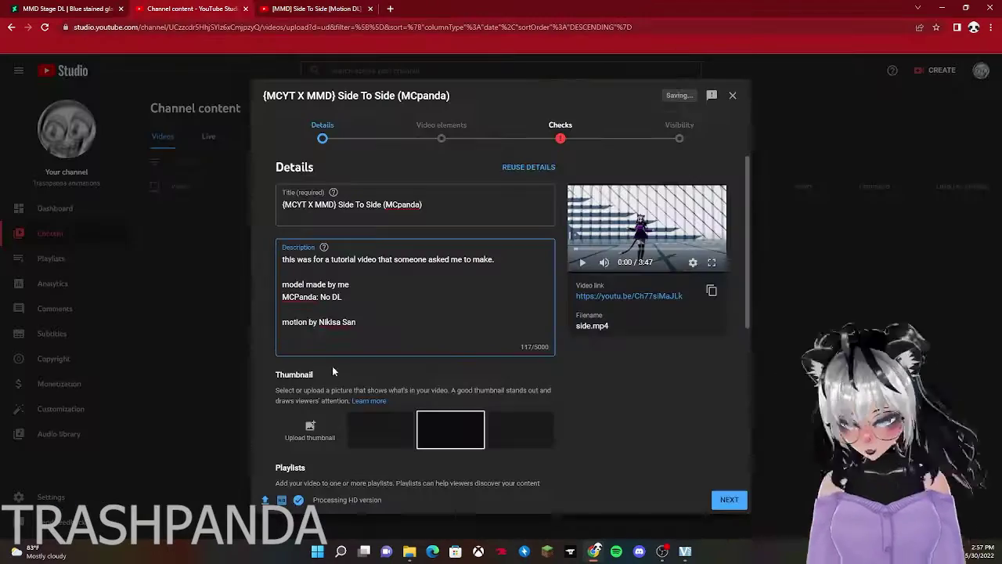
key(Return)
key(ctrl+v)
Add a "stage by" credit with the creator's name copied from the DeviantArt blue stained glass page
key(Return)
key(Return)
text(stage by)
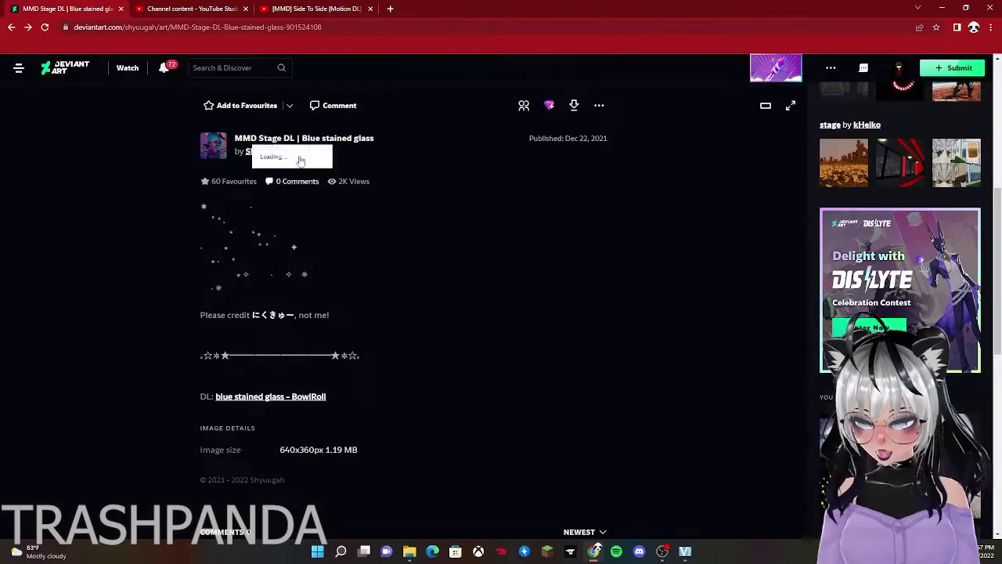
key(ctrl+shift+Tab)
drag(296, 315, 252, 315)
key(ctrl+c)
key(ctrl+Tab)
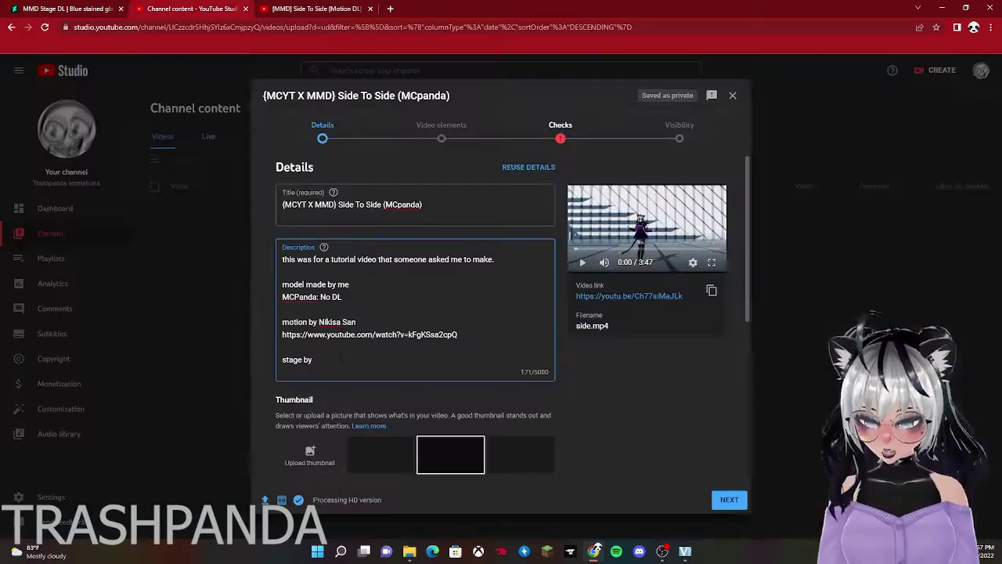
key(ctrl+v)
Open the stage's BowlRoll download page and copy its URL into the description under the stage credit
key(ctrl+shift+Tab)
click(282, 397)
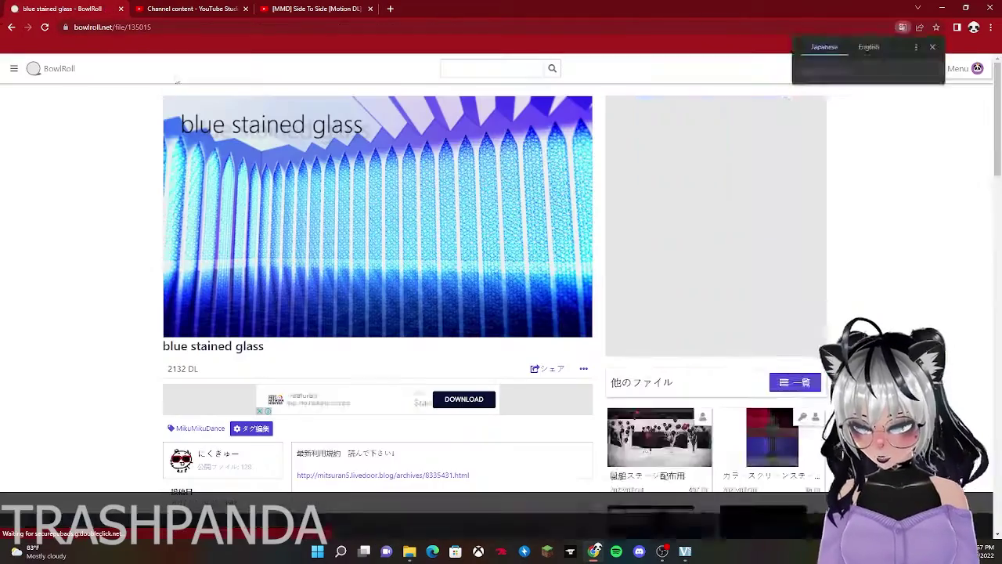
key(ctrl+Tab)
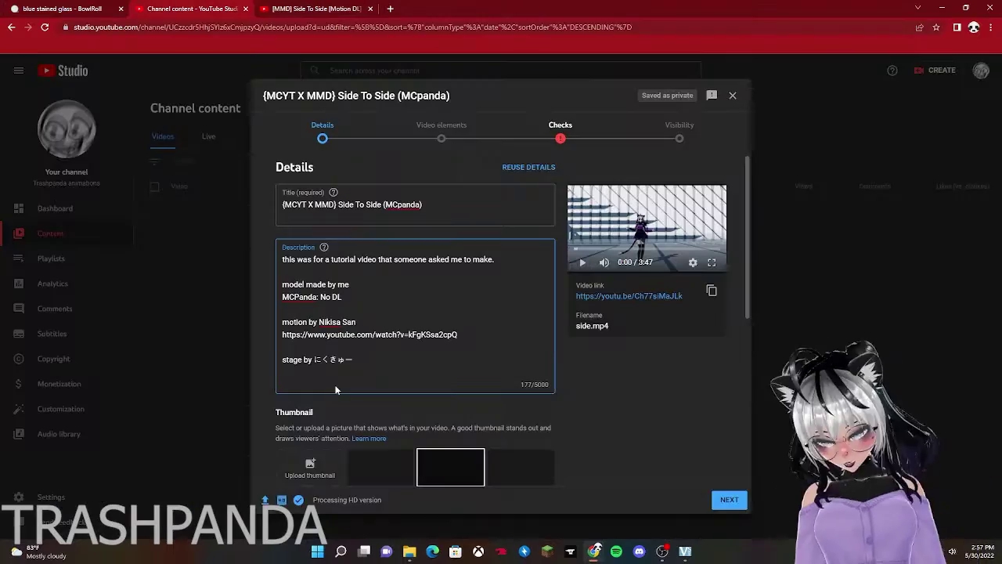
key(ctrl+v)
Add an "effects" heading with "raycast" beneath it at the end of the description
key(Return)
key(Return)
text(effects)
key(Return)
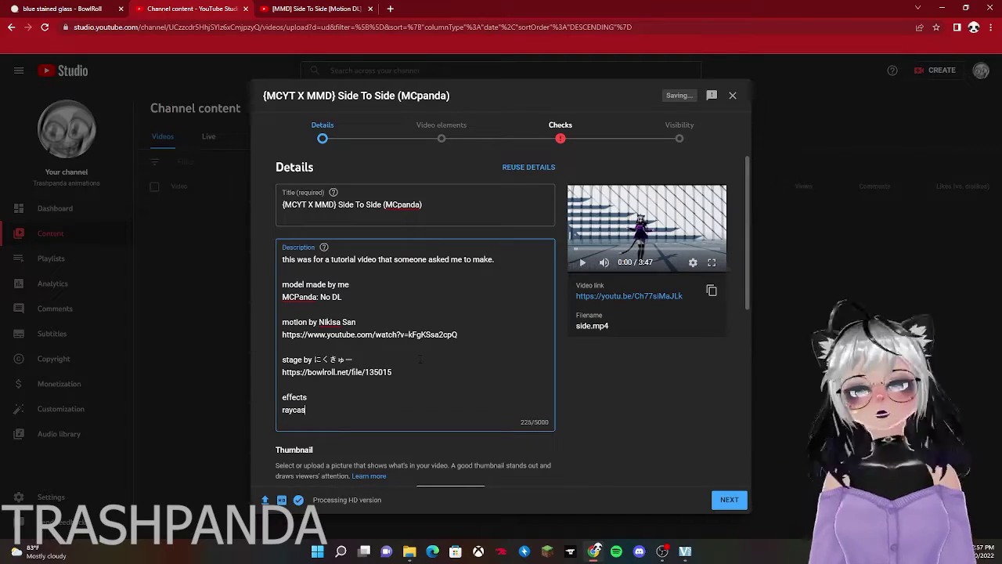
Upload the custom "SIDE TO SIDE" image as the video's thumbnail
scroll(420, 359, down, 4)
click(313, 301)
double_click(117, 97)
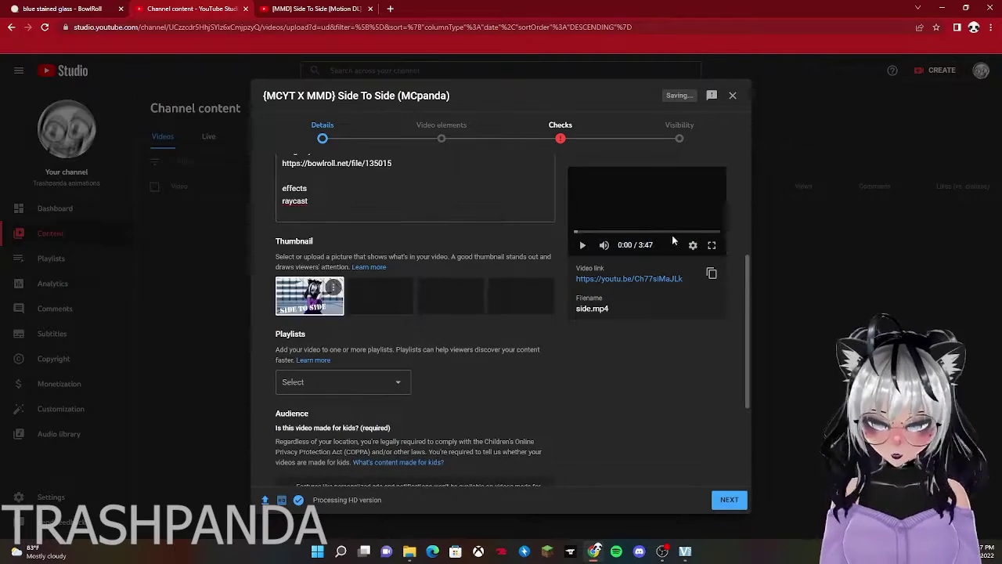
Answer the required made-for-kids audience question and expand the additional video settings
scroll(287, 389, down, 3)
click(287, 389)
click(297, 436)
Add the tags MCYT, Minecraft, MMD, Mikumikudance, minecraft animation, minecraft 3D animation, 3D animation and animation
scroll(297, 436, down, 6)
click(322, 228)
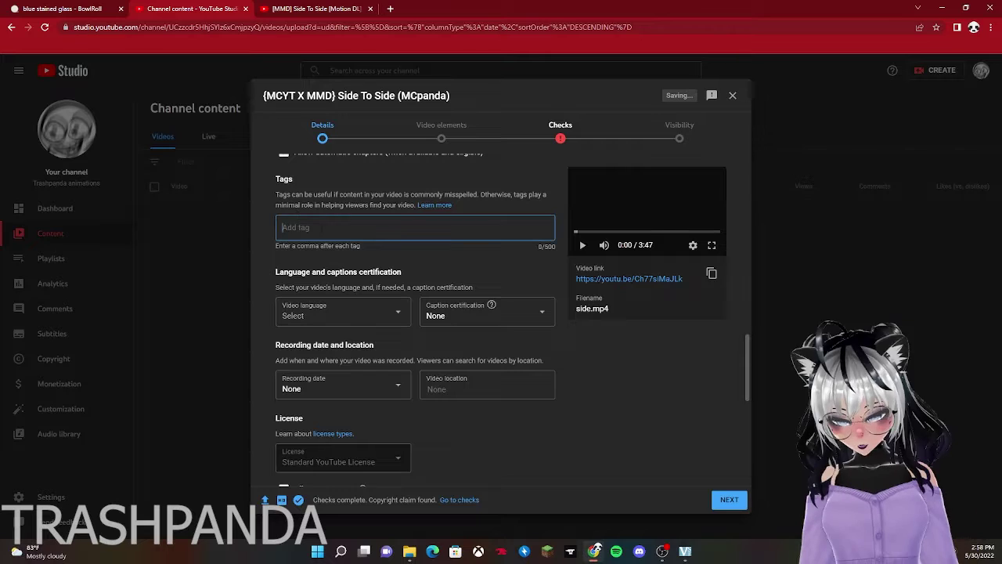
text(MCYT,)
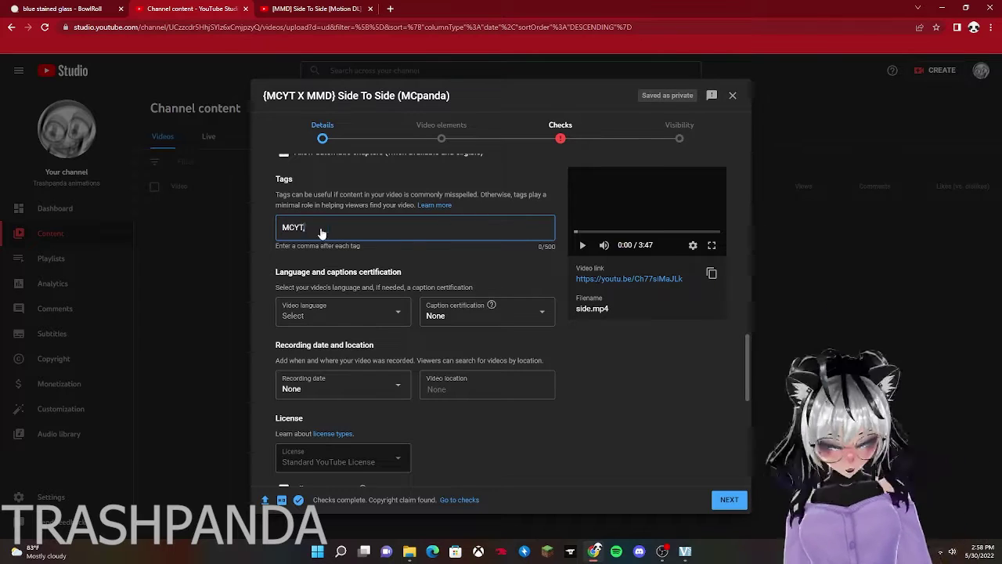
text(Minecraft,MMD)
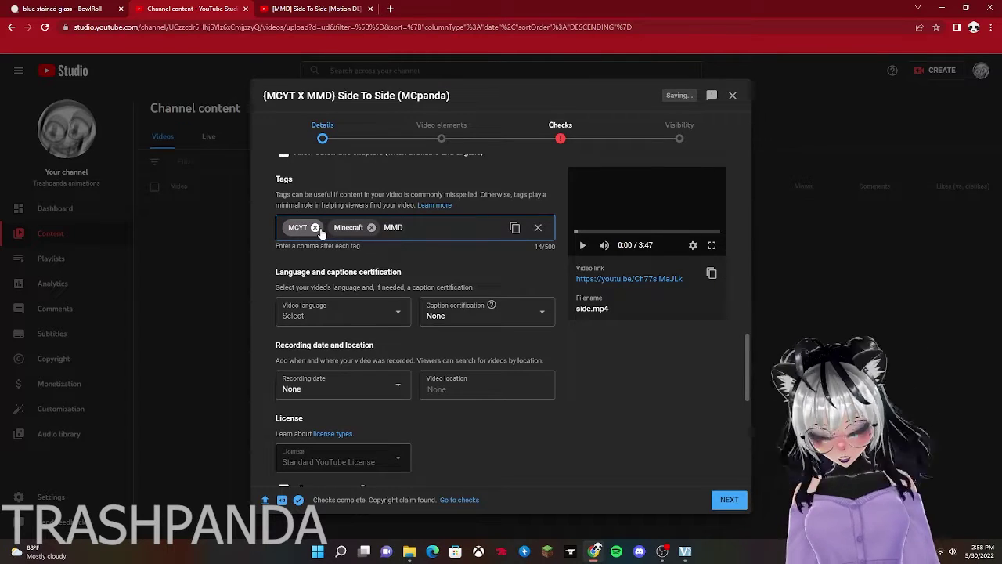
text(,Mikumikudance,minecraf)
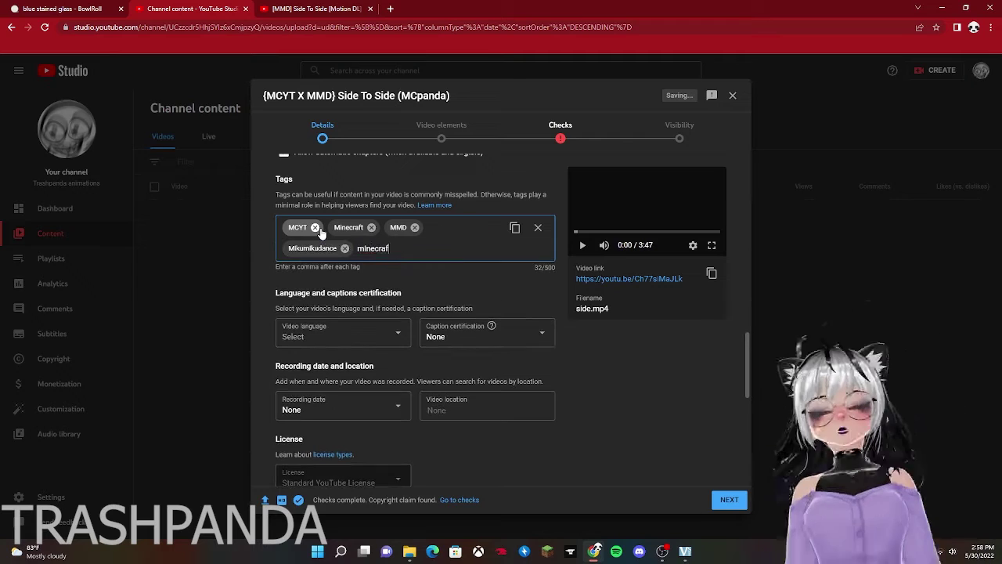
text(t animation,minecraft 3D anim)
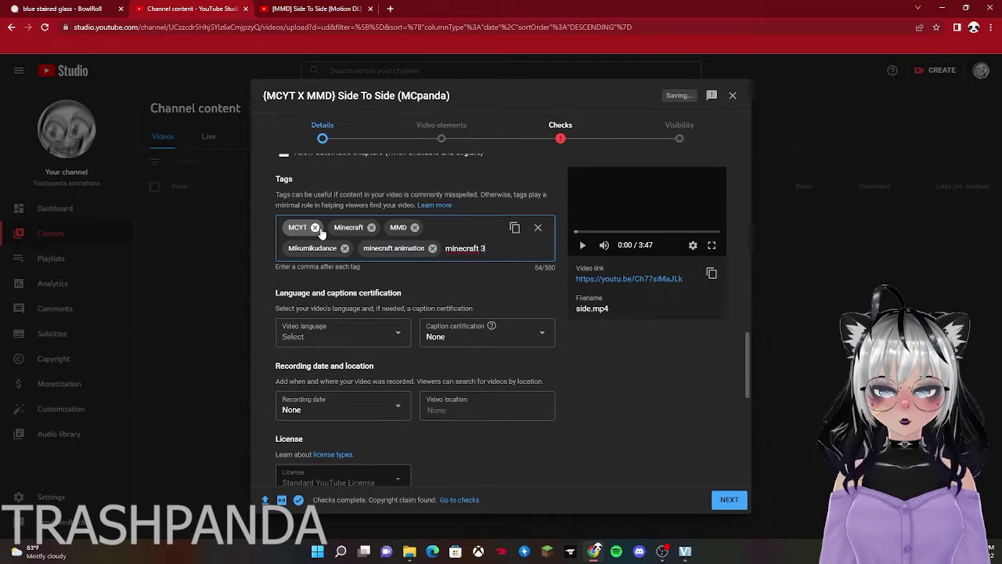
text(ation,3D)
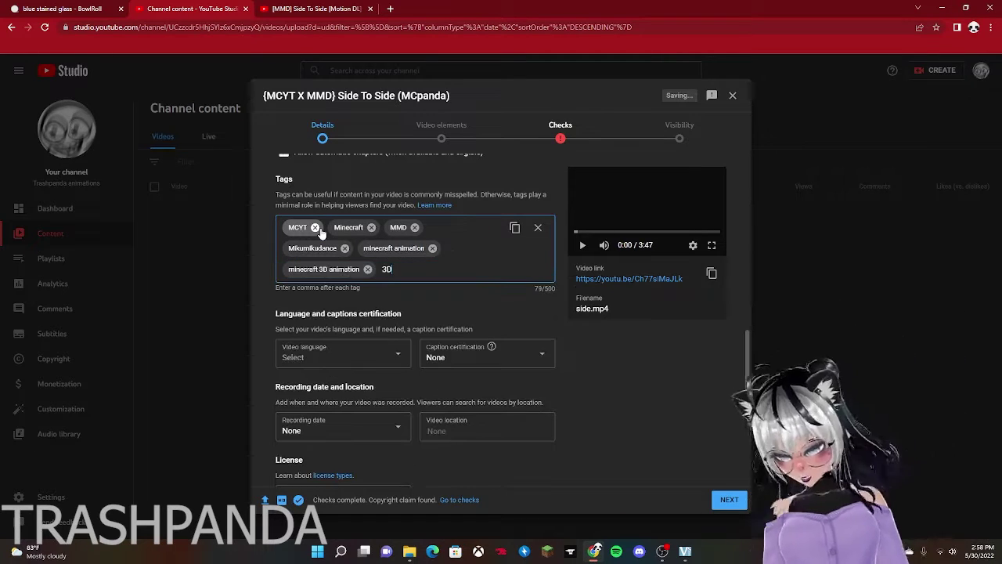
text( animation)
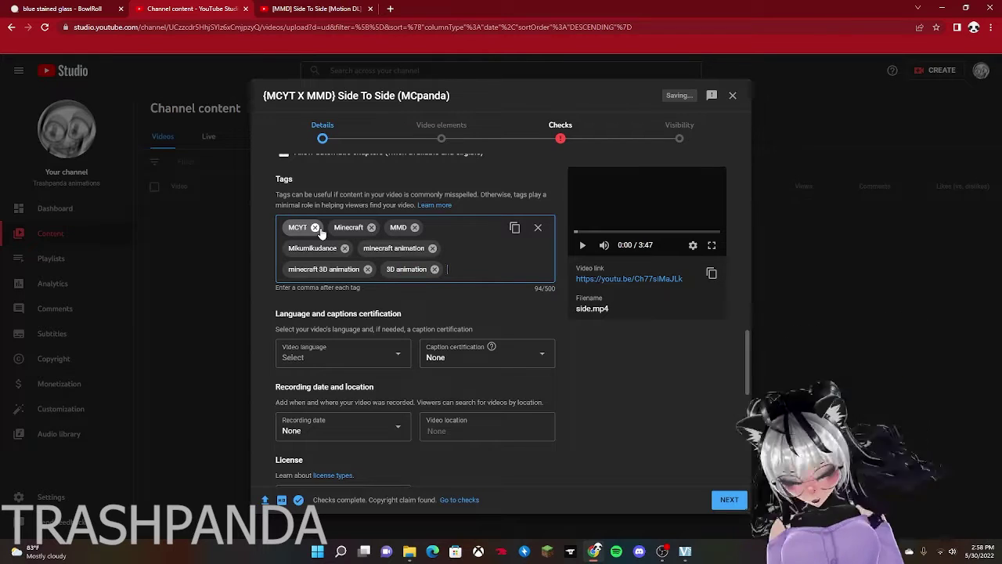
text(,animation,animation)
Go through the video elements, checks and visibility stages, publish the video, and dismiss the sharing dialog
click(441, 133)
click(560, 134)
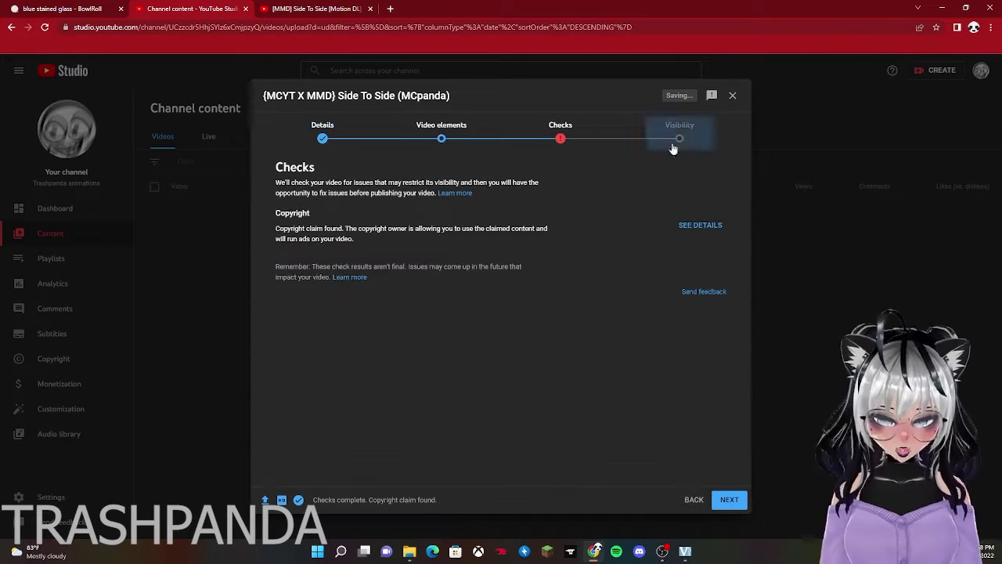
click(678, 133)
click(728, 502)
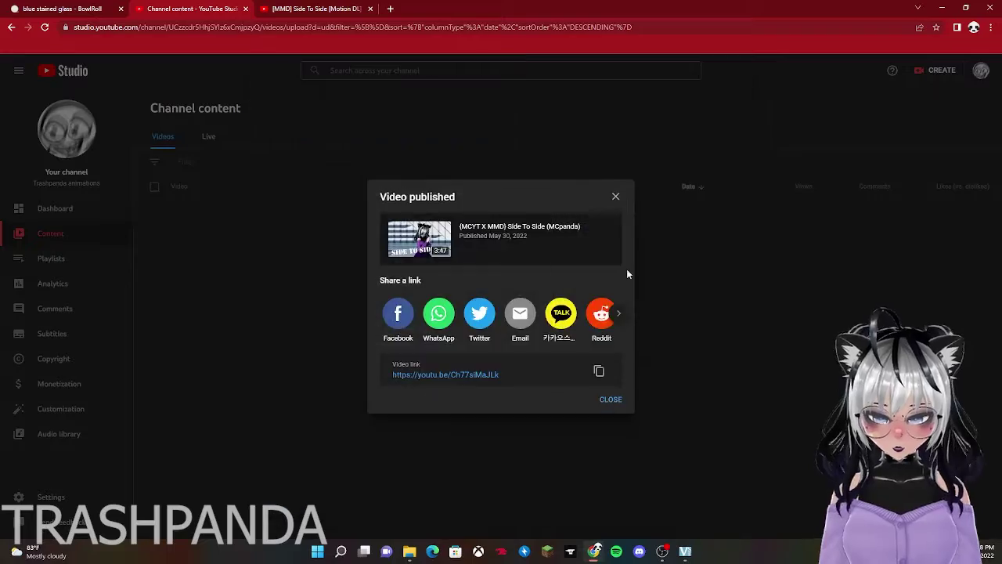
click(615, 196)
Open the published Side To Side video on its watch page, restart it from the beginning, and change its playback quality to check it
click(328, 221)
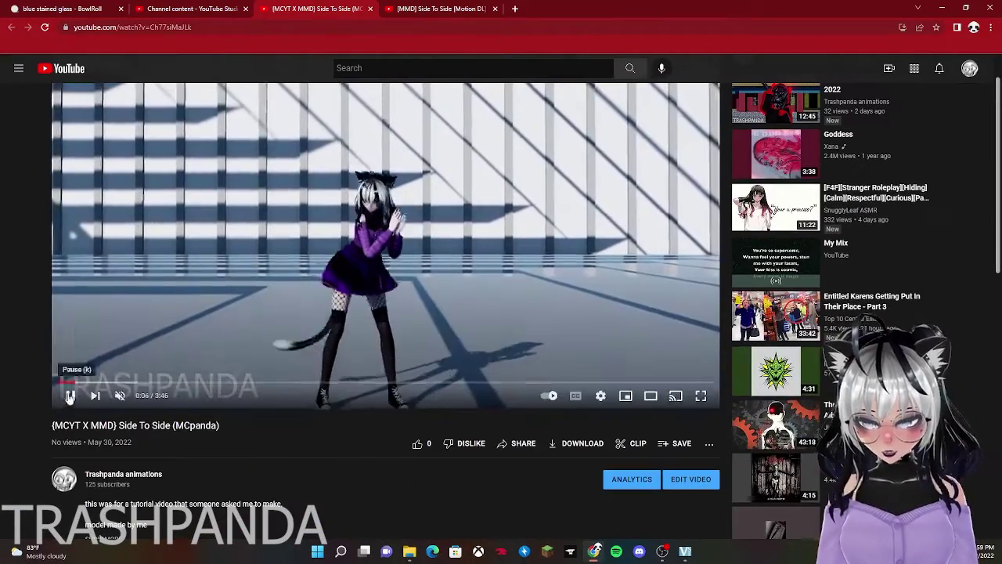
click(69, 396)
click(60, 383)
click(601, 397)
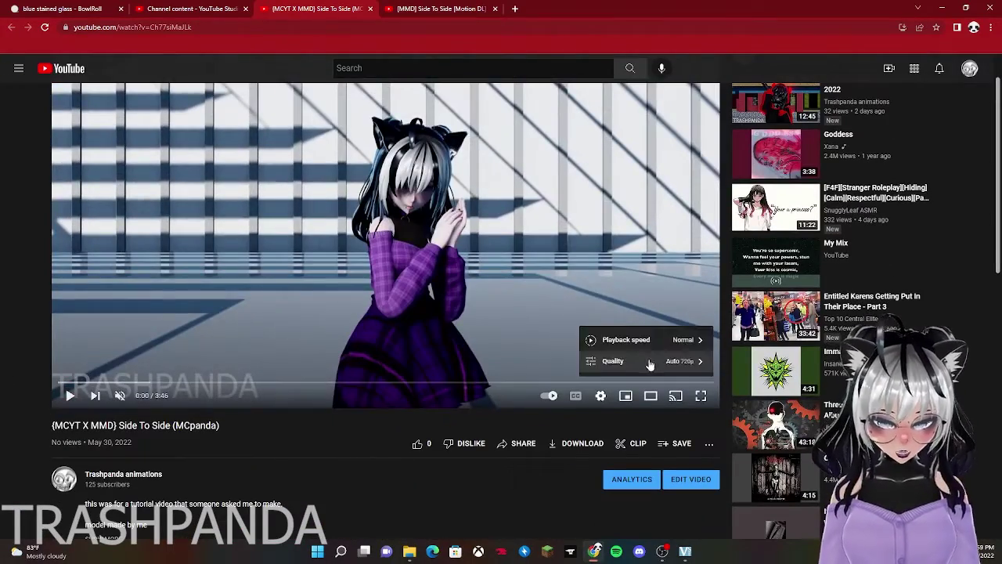
click(650, 361)
click(613, 235)
click(69, 396)
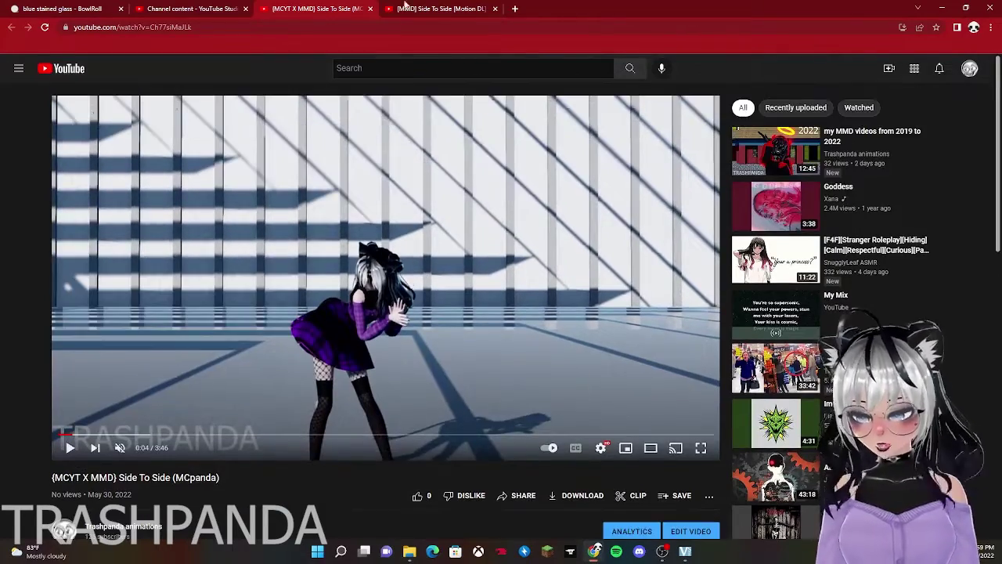
Close all the open browser tabs and the Desktop folder window
click(370, 8)
click(247, 9)
click(248, 10)
click(121, 9)
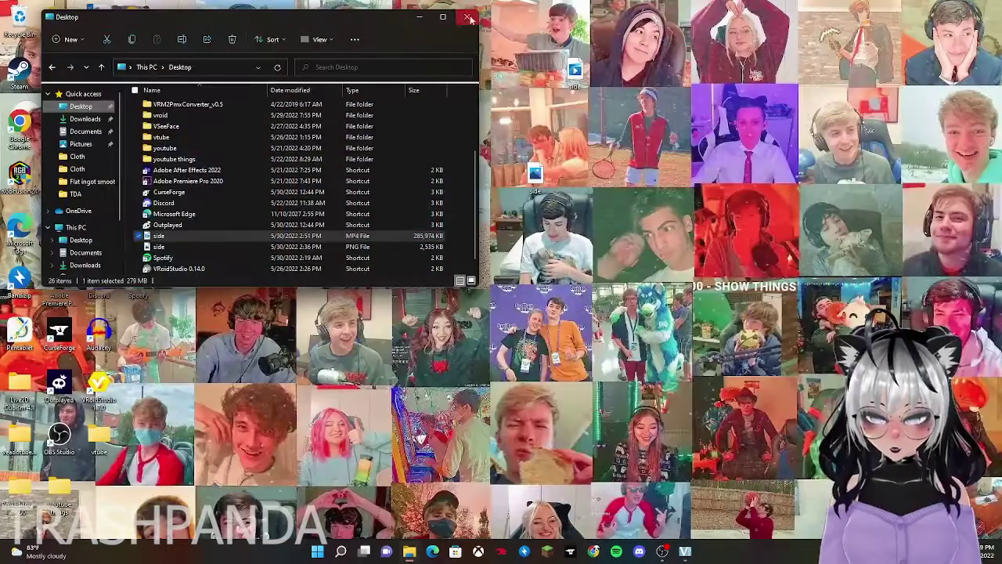
click(470, 17)
Move the leftover side video and image files from the desktop to the Recycle Bin and empty it permanently
drag(660, 14, 544, 199)
drag(142, 85, 20, 20)
right_click(22, 25)
click(56, 45)
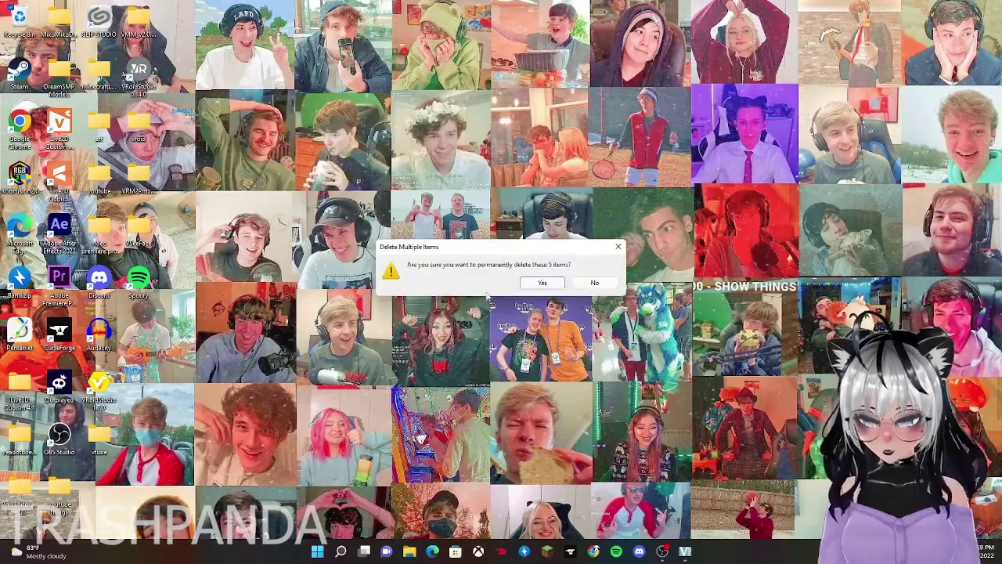
click(541, 282)
Open the Downloads folder and move the side image and the blue stained glass, stage and Side To Side archives to the Recycle Bin
click(409, 551)
click(193, 268)
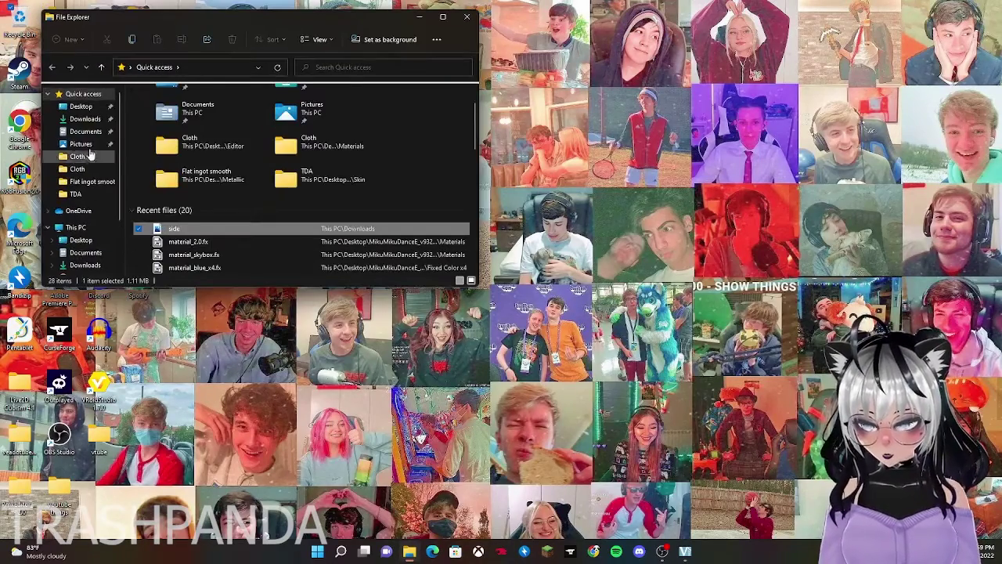
click(84, 119)
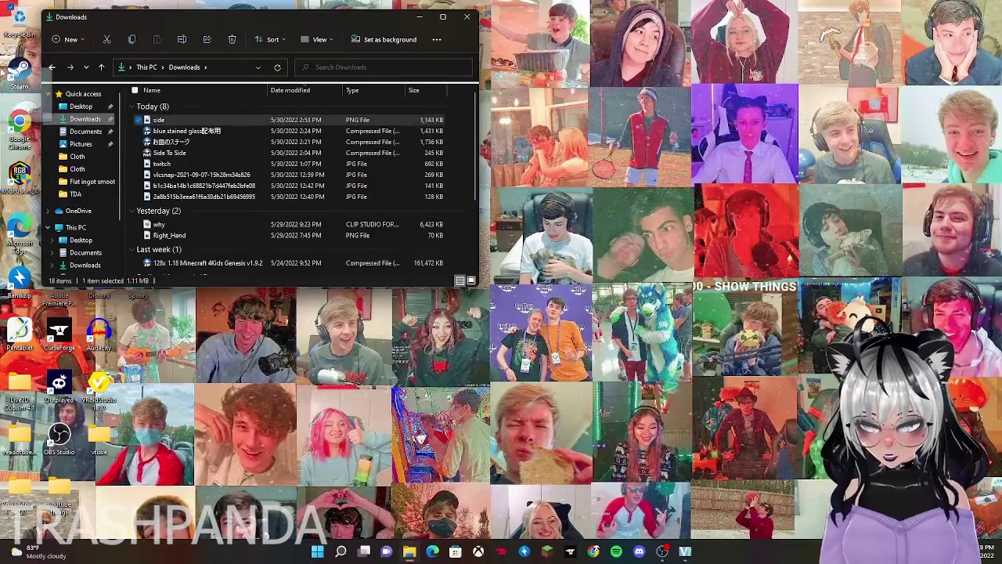
drag(168, 119, 19, 17)
drag(169, 120, 20, 17)
Permanently delete the discarded downloads by emptying the Recycle Bin, and close the Downloads folder window
right_click(21, 17)
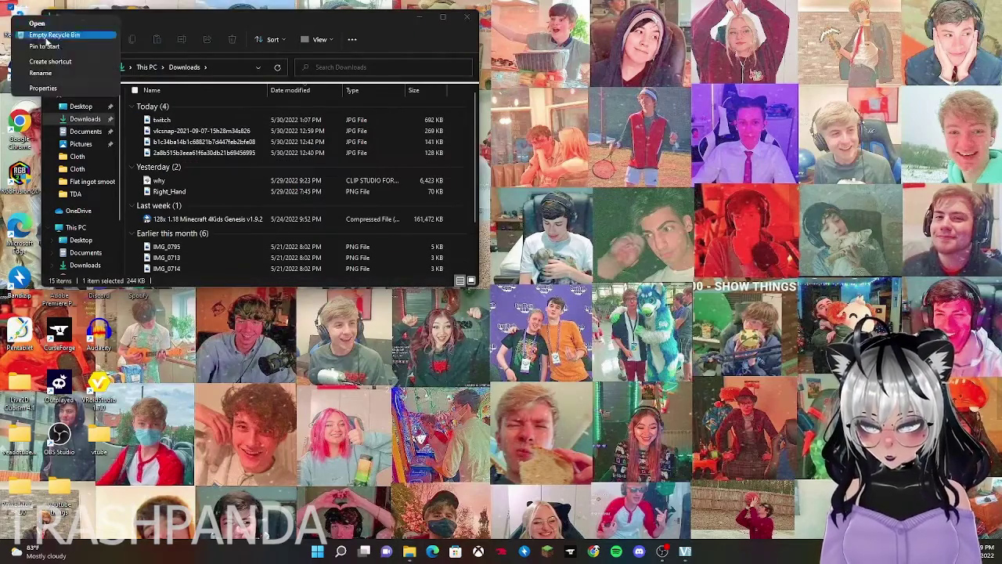
click(47, 38)
click(541, 282)
click(476, 19)
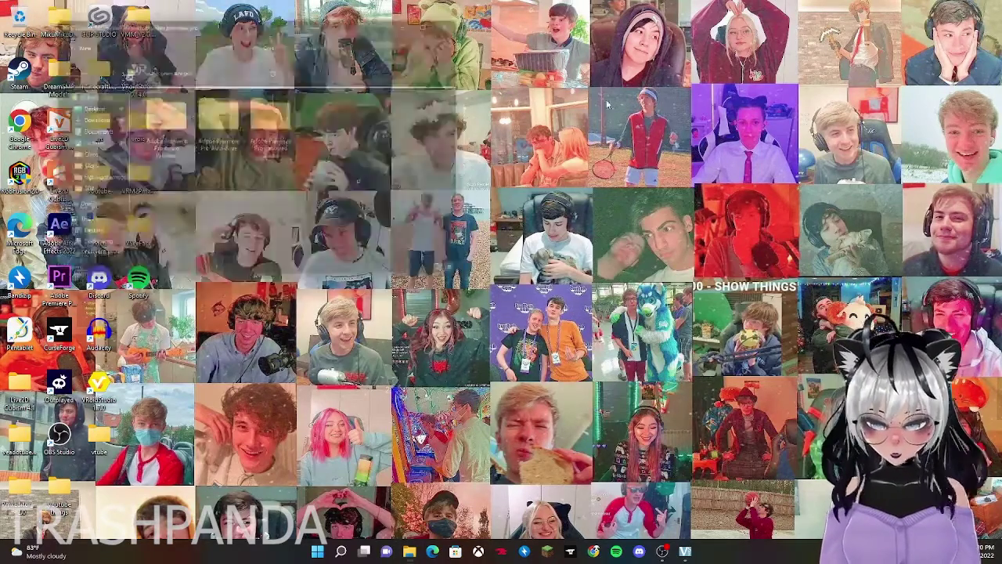
Switch to the VSeeFace avatar window
click(686, 552)
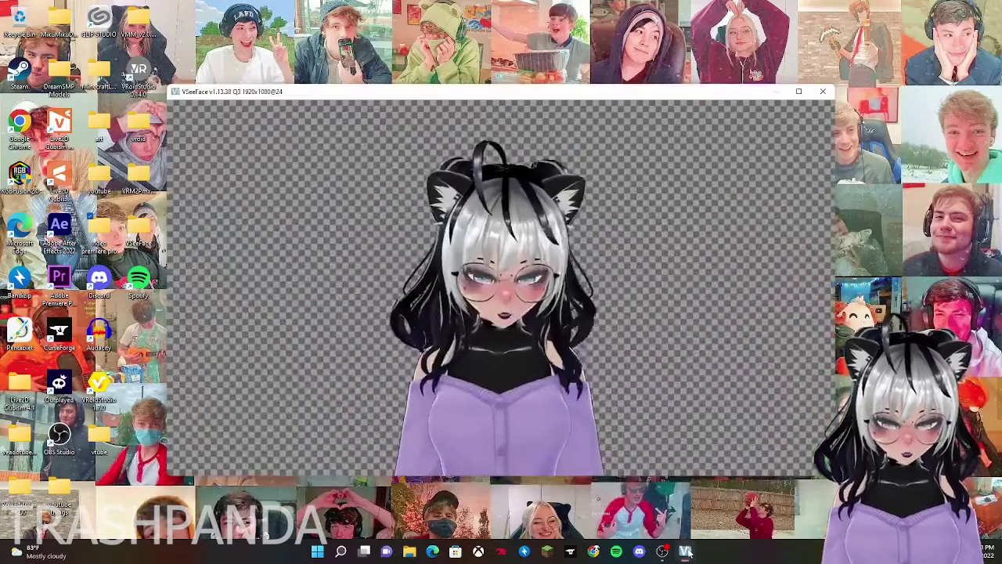